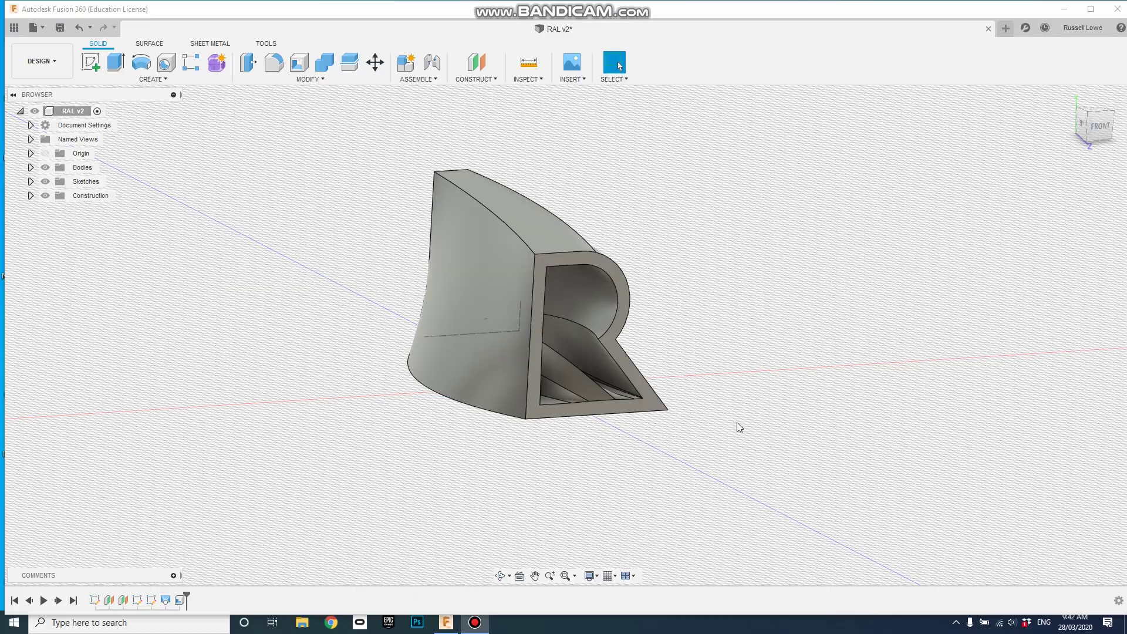
shift+middle_drag(738, 422, 762, 463)
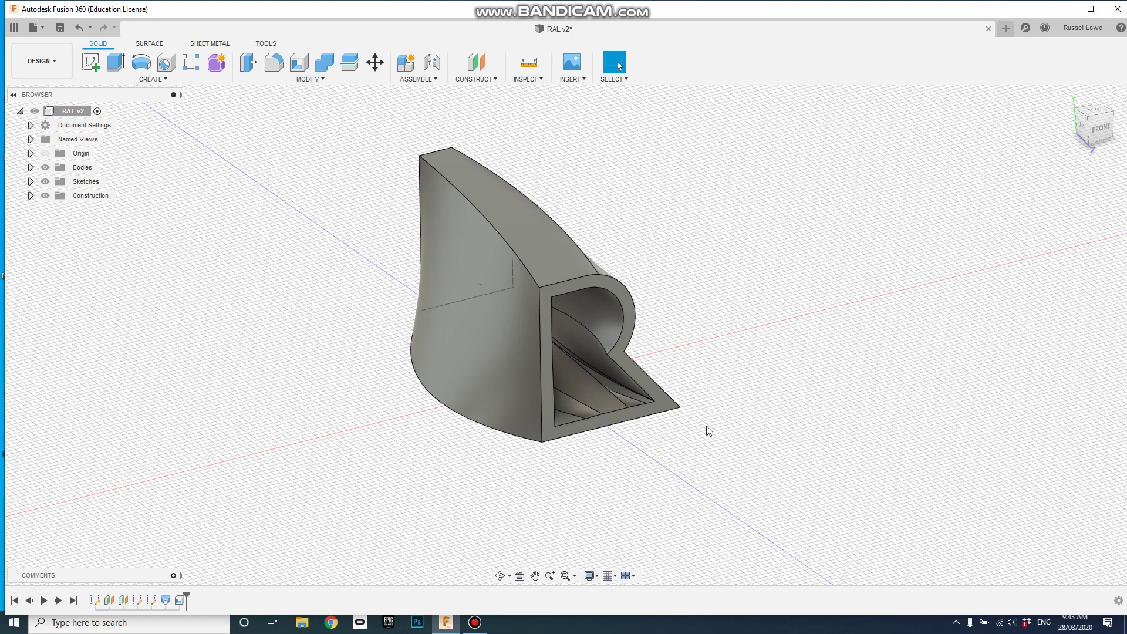
shift+middle_drag(550, 402, 574, 453)
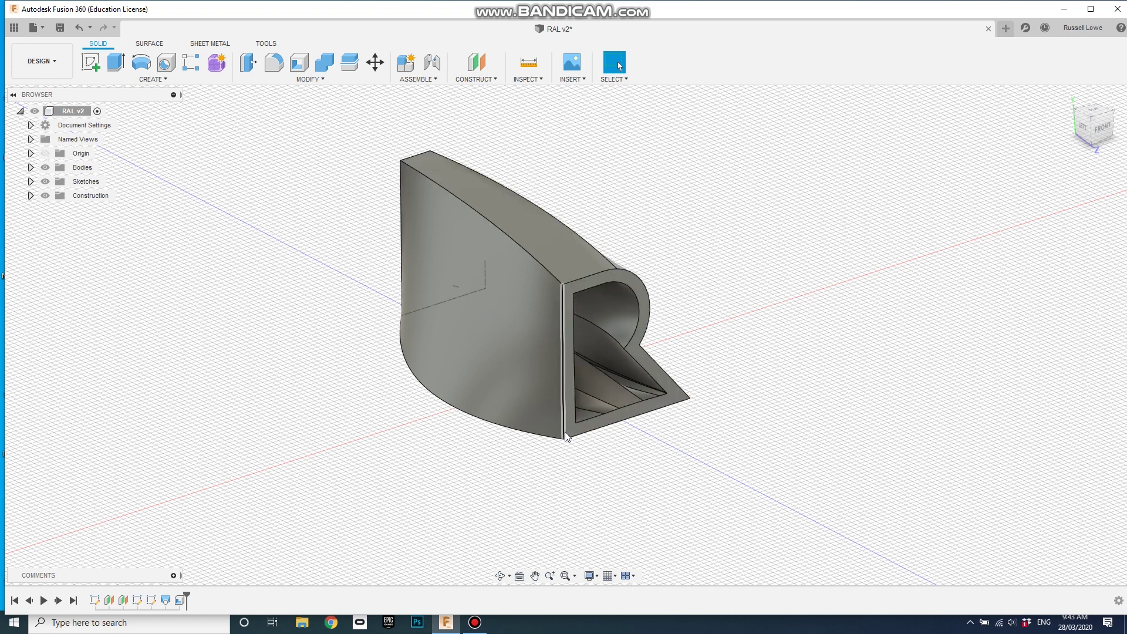
click(538, 82)
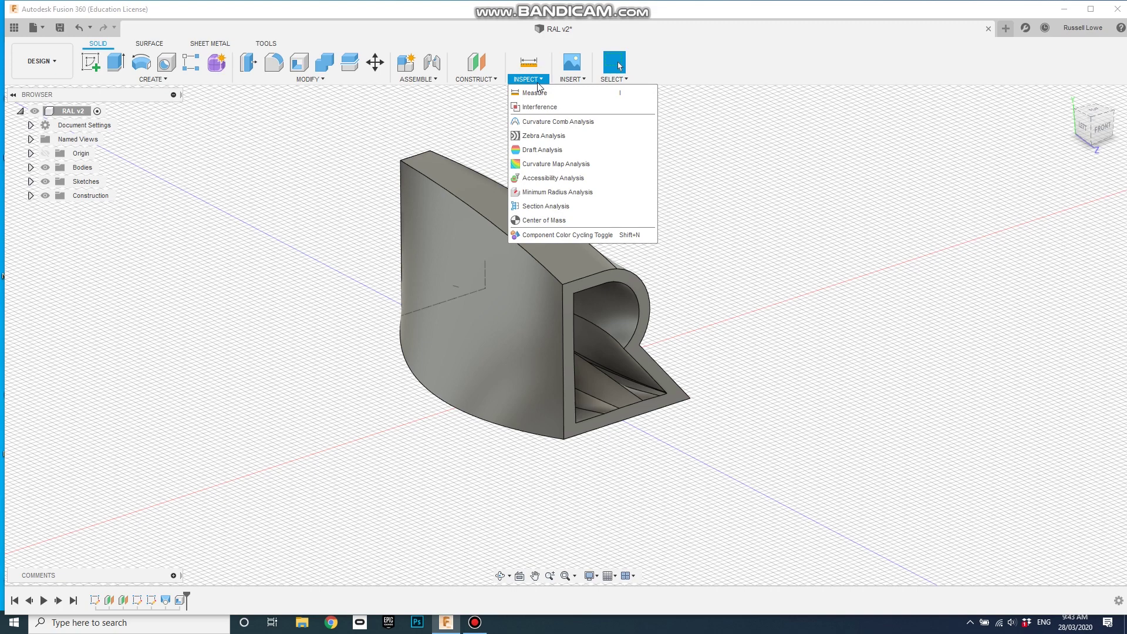
click(545, 206)
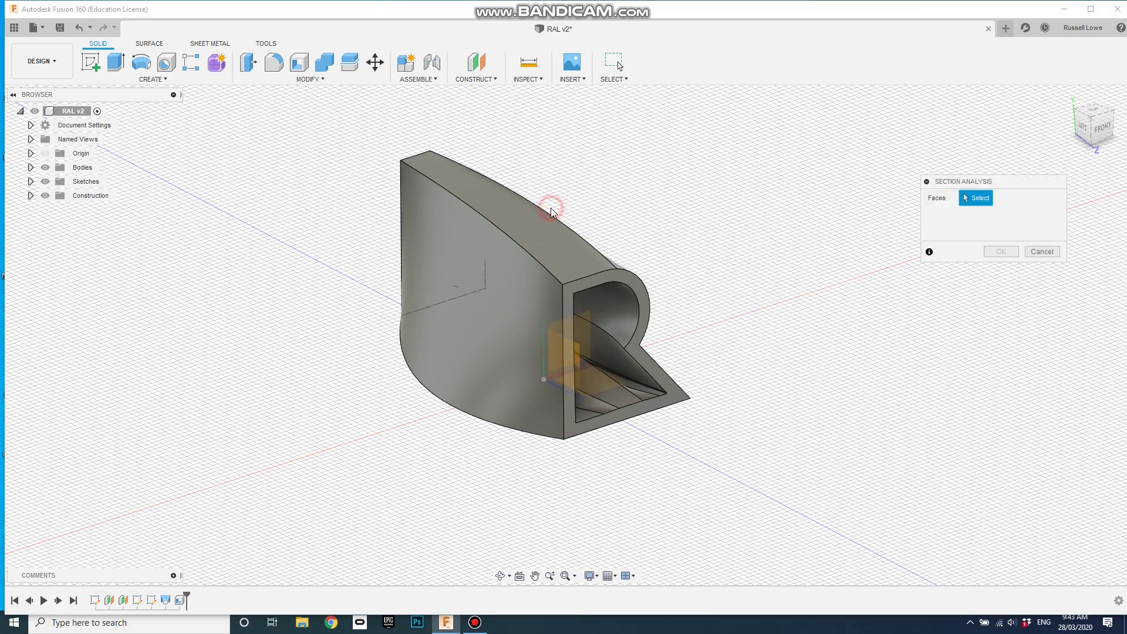
click(592, 284)
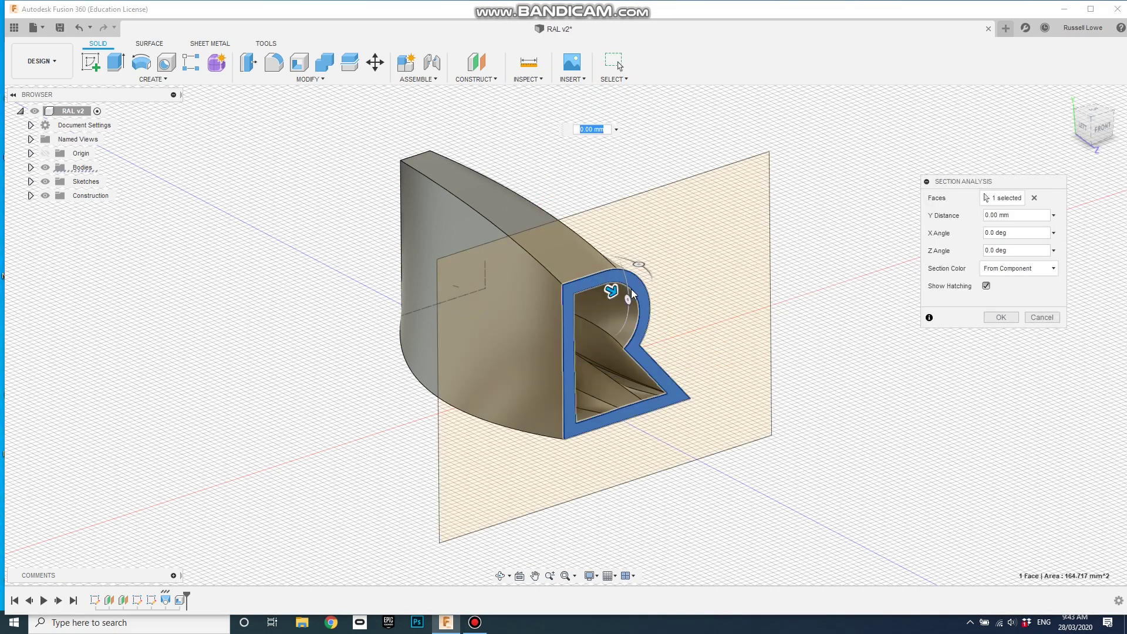
drag(601, 285, 669, 364)
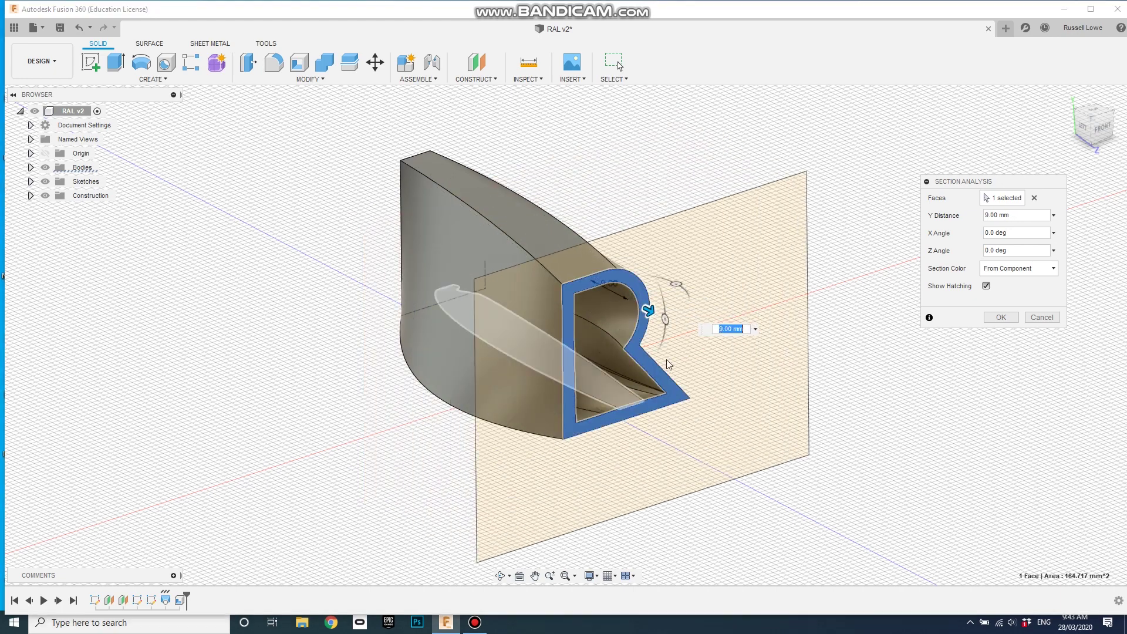
click(1042, 318)
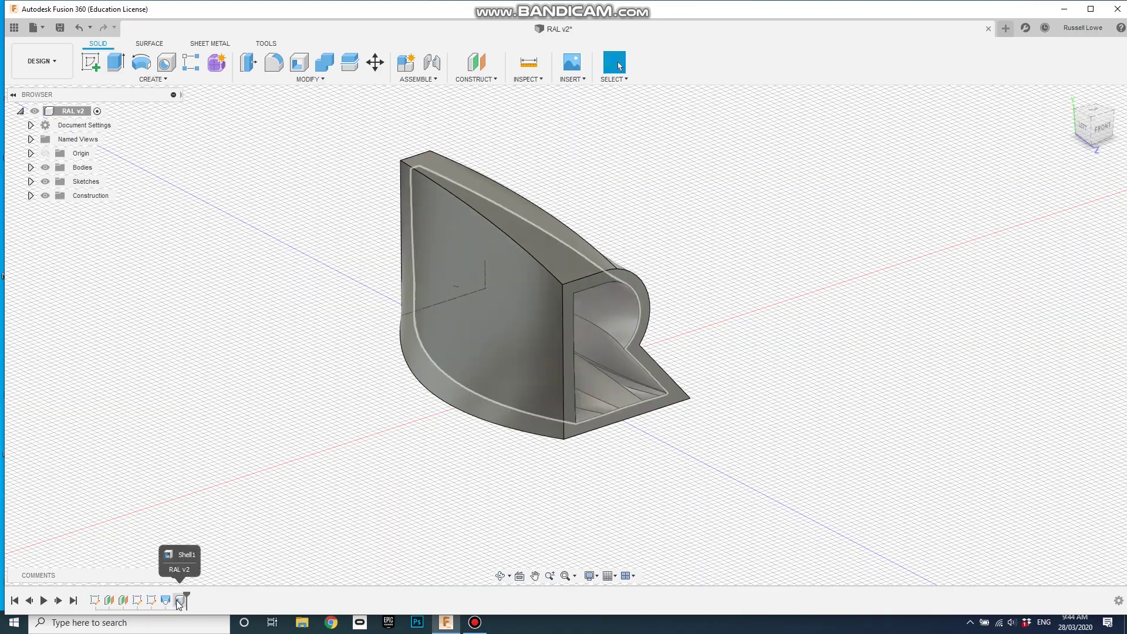
Create a new empty design alongside the RAL v2 document.
shift+middle_drag(616, 532, 548, 527)
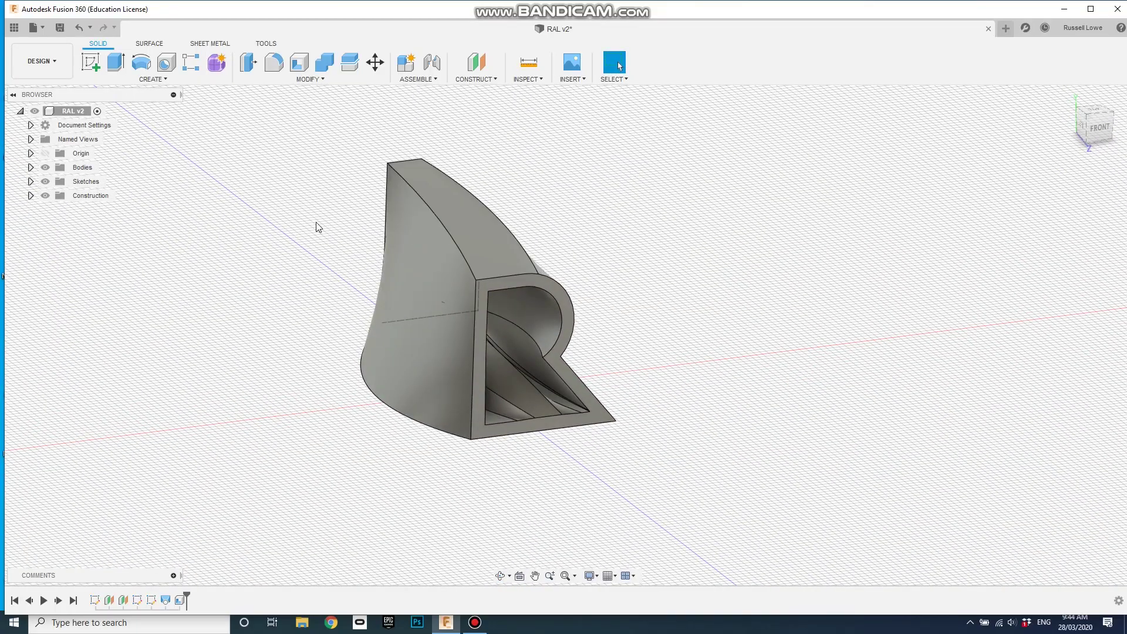
click(59, 59)
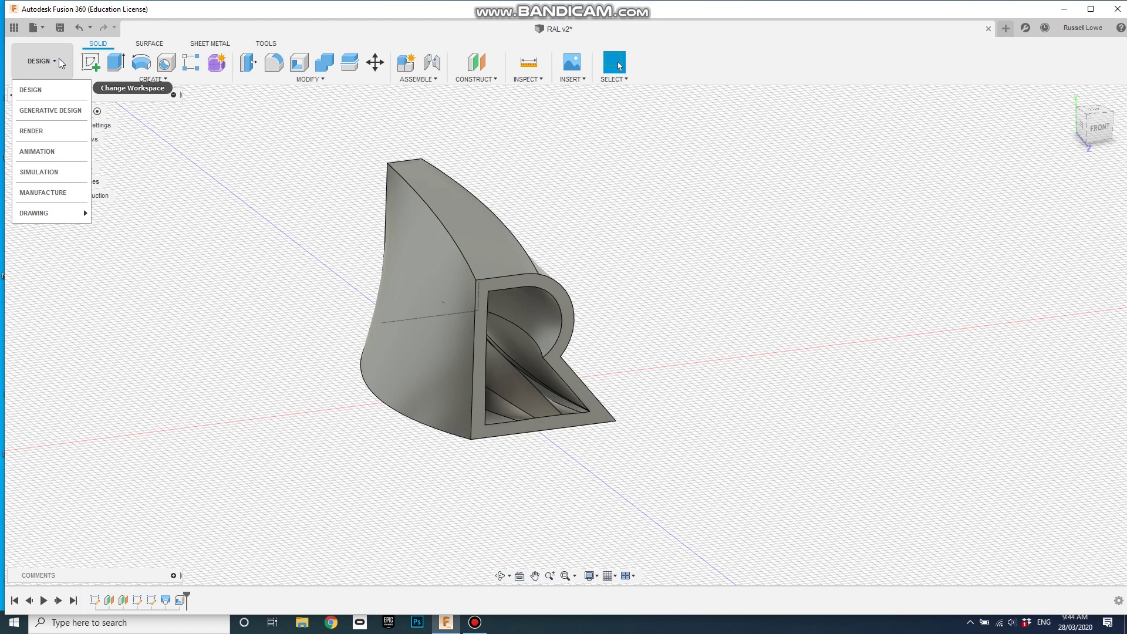
click(48, 90)
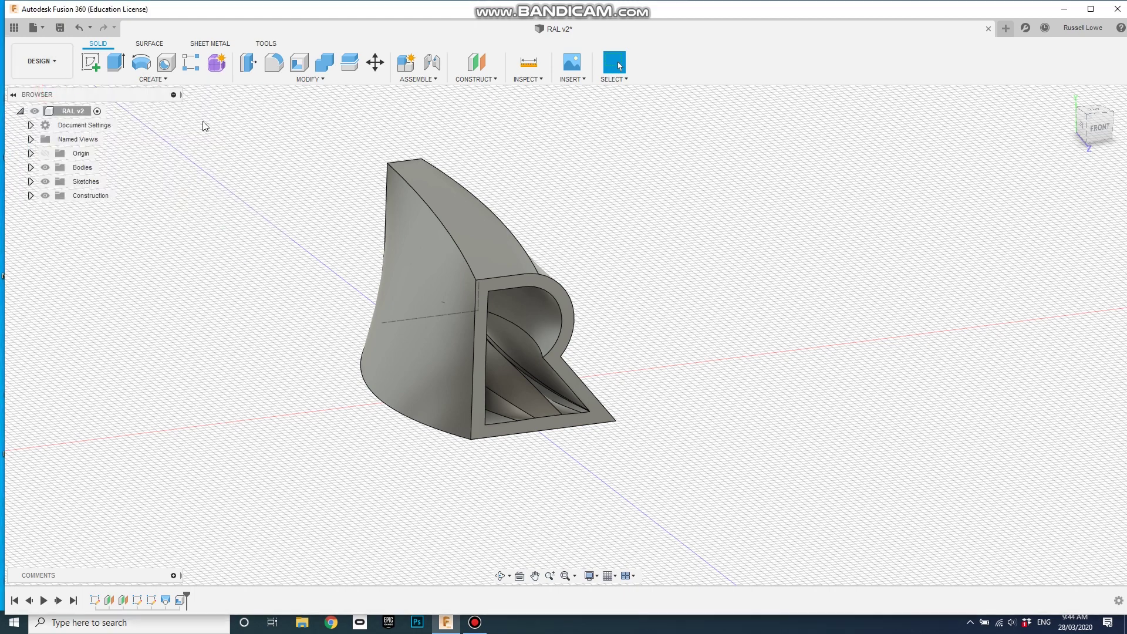
click(34, 27)
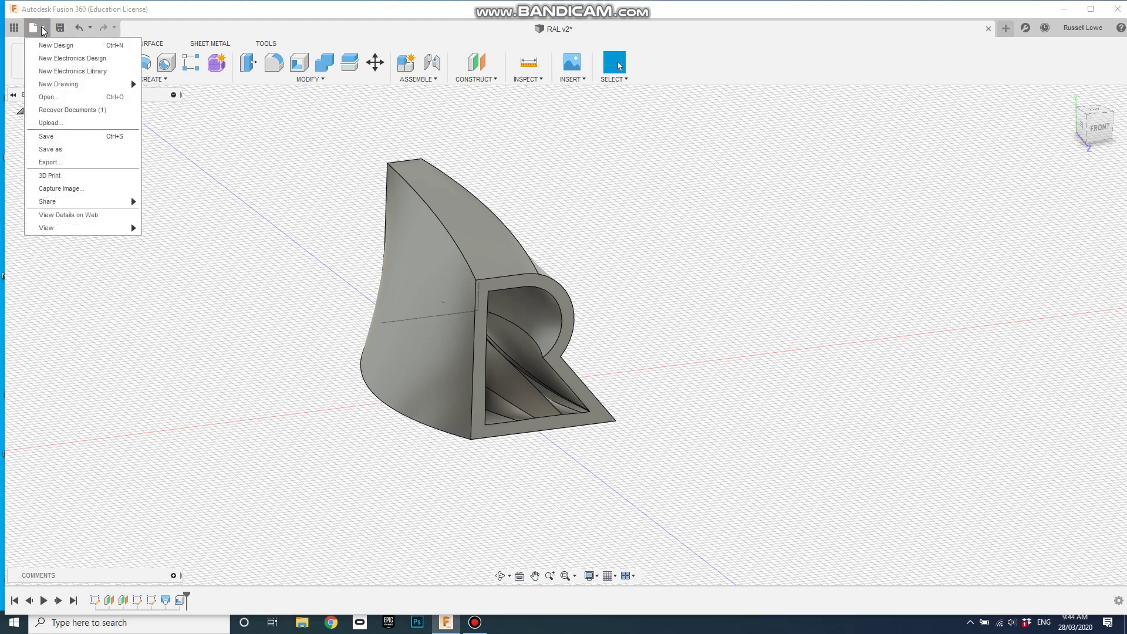
click(47, 44)
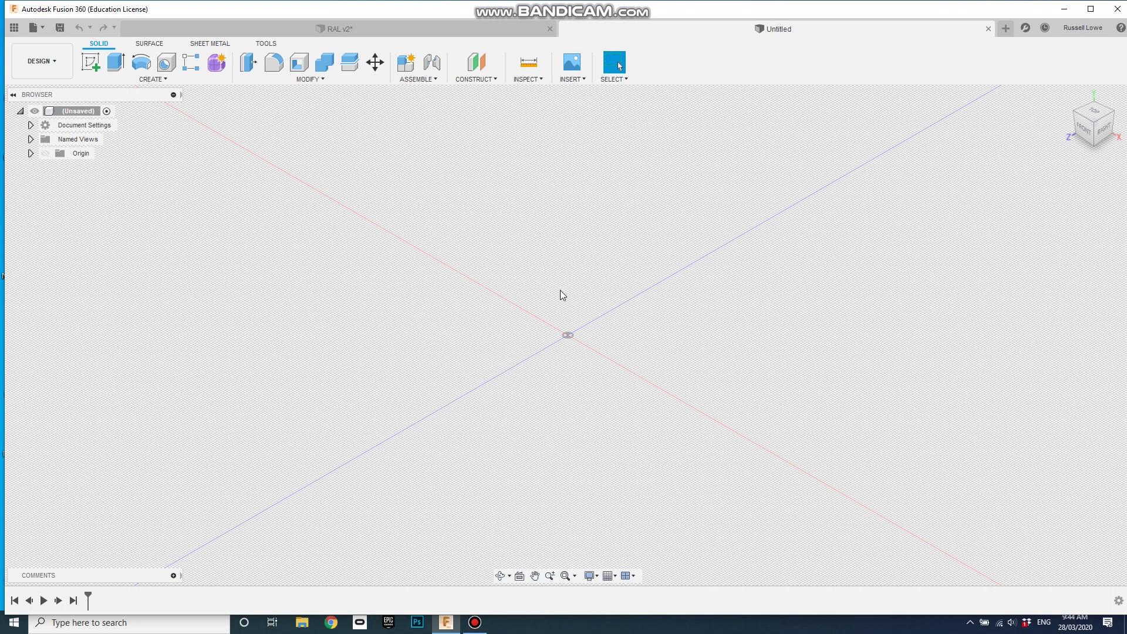
Create a construction plane offset 25 mm from the YZ plane.
click(485, 81)
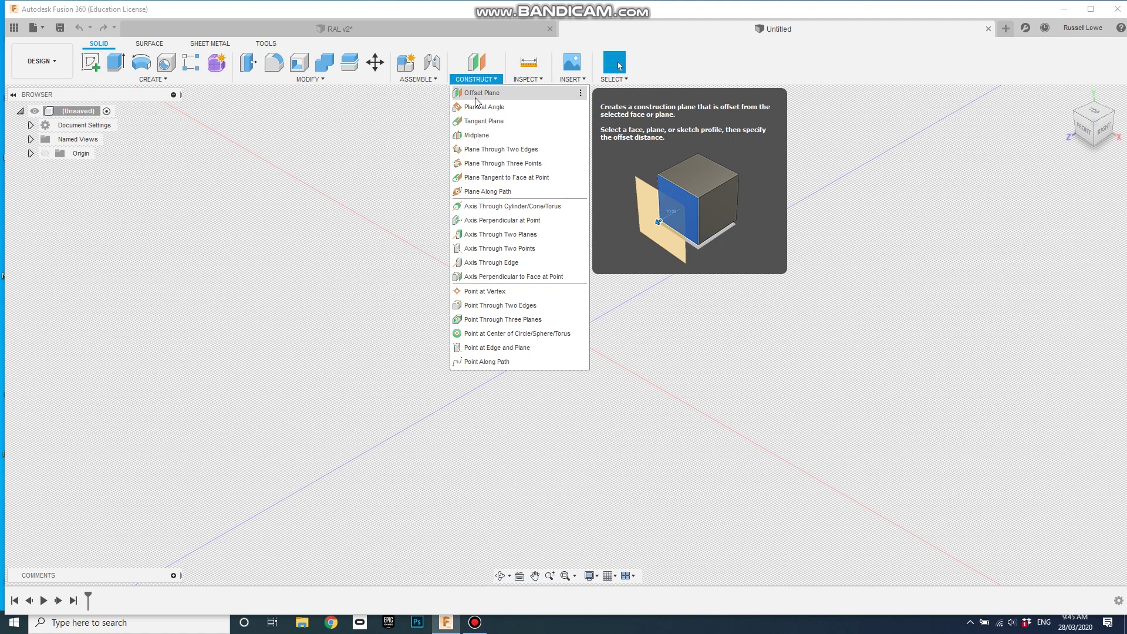
click(483, 95)
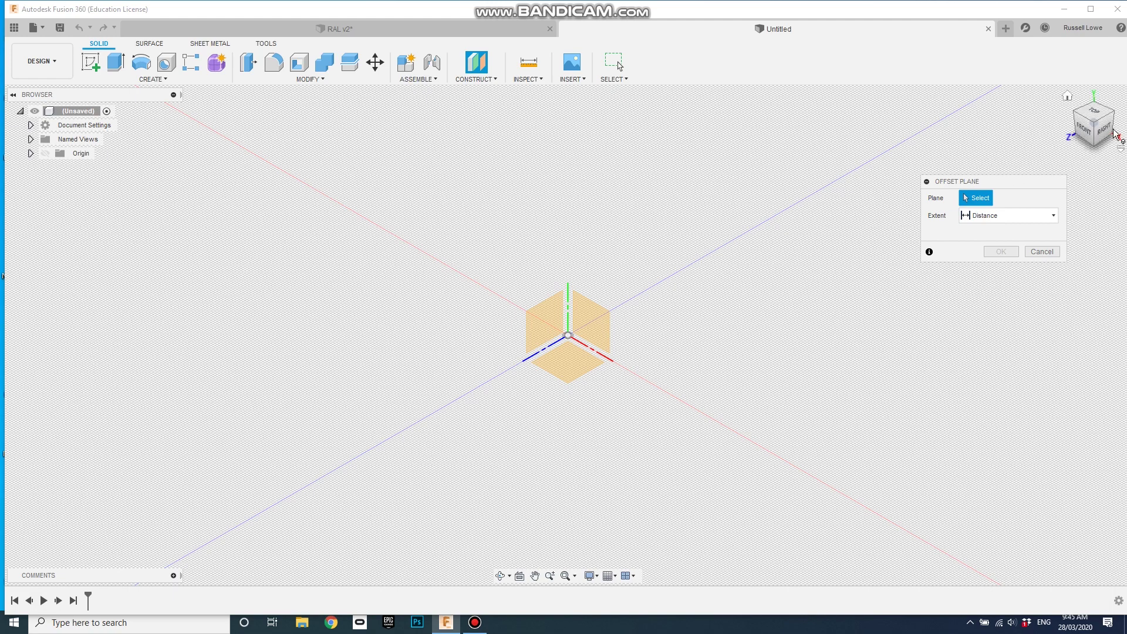
click(549, 321)
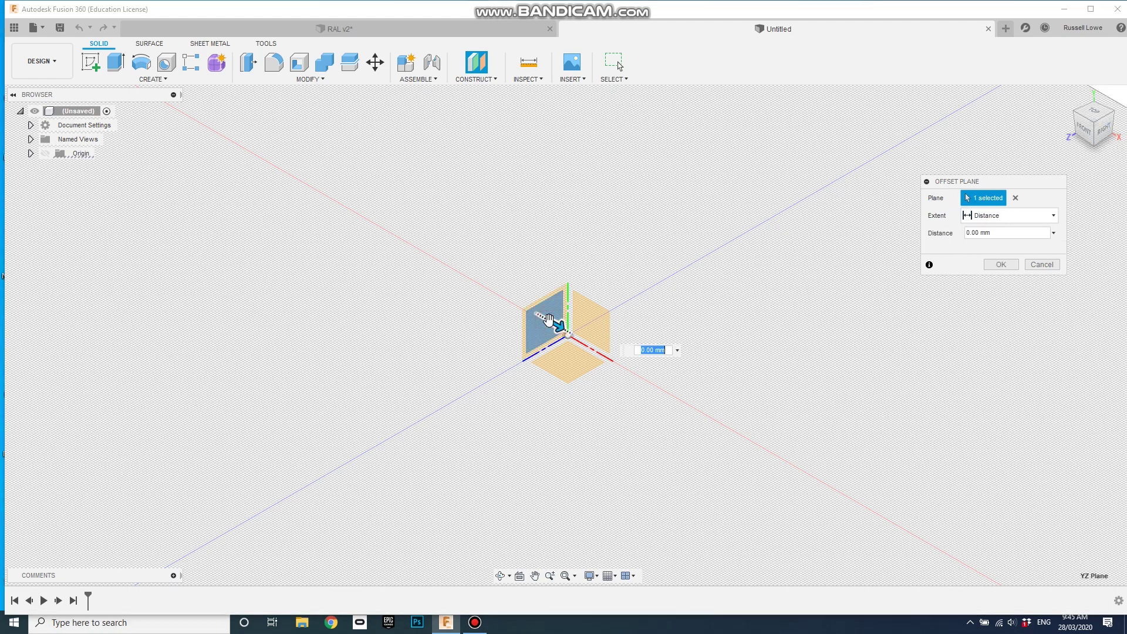
drag(560, 326, 661, 385)
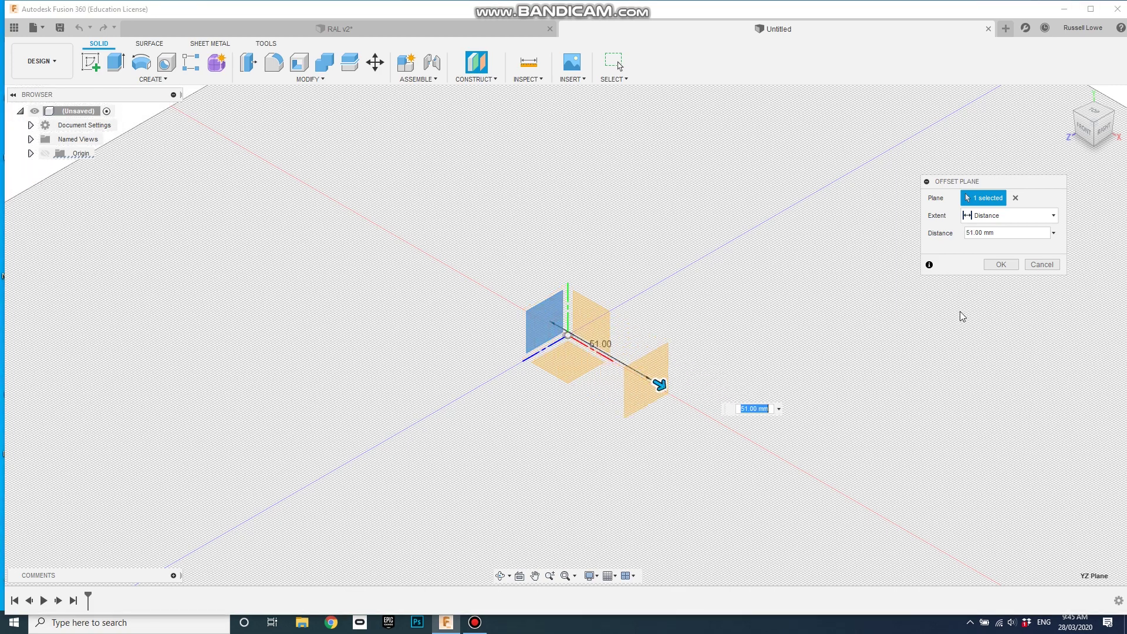
drag(1014, 233, 955, 237)
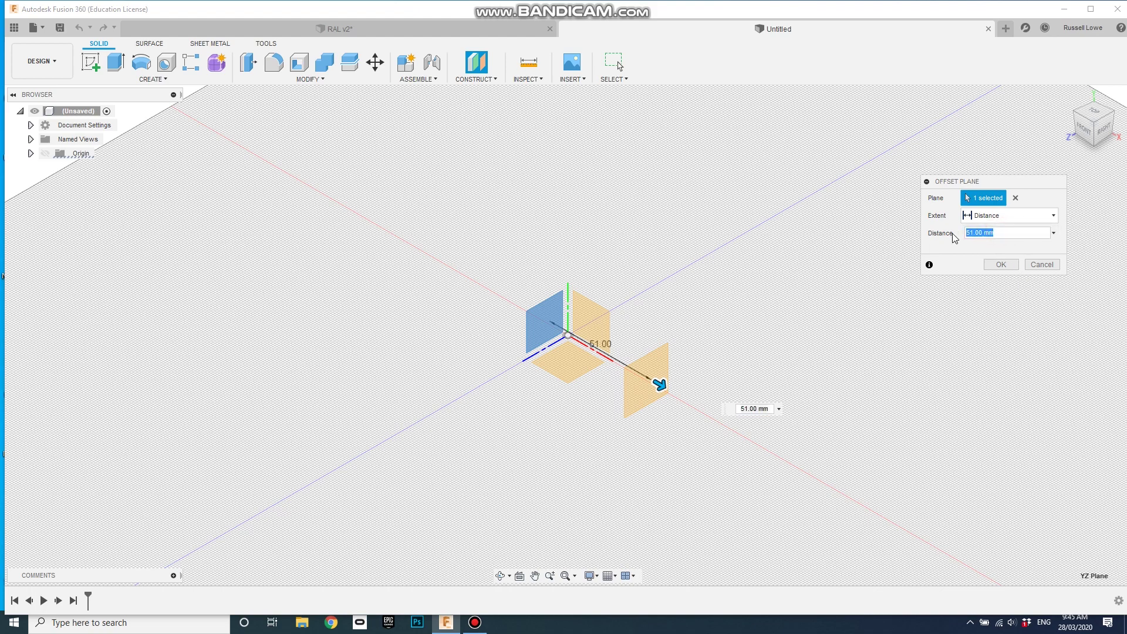
text(25)
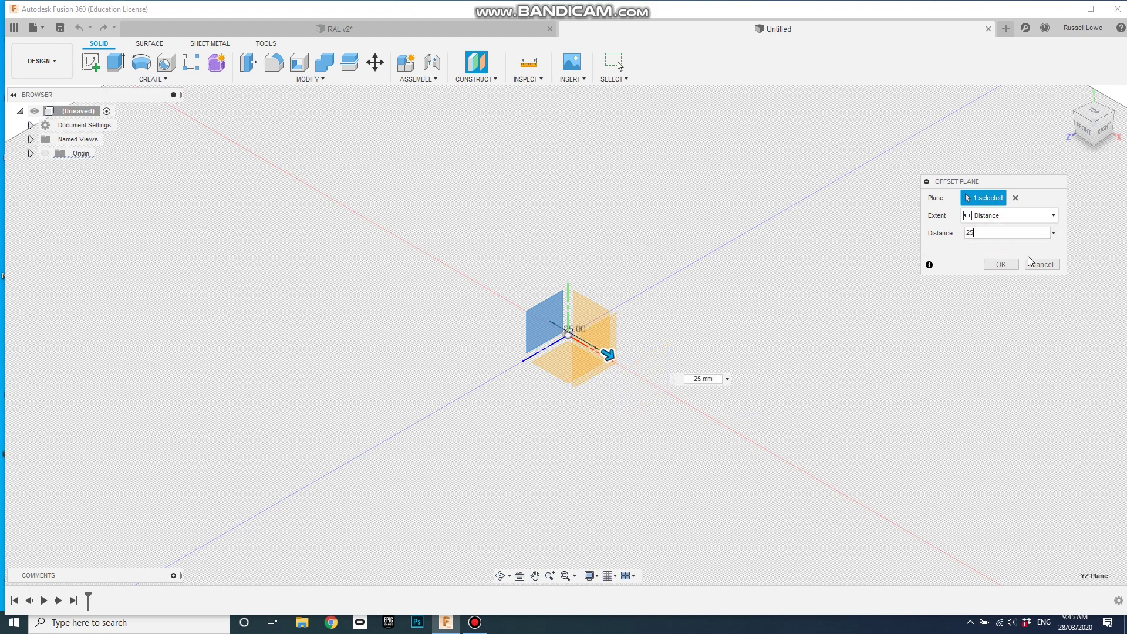
click(1001, 264)
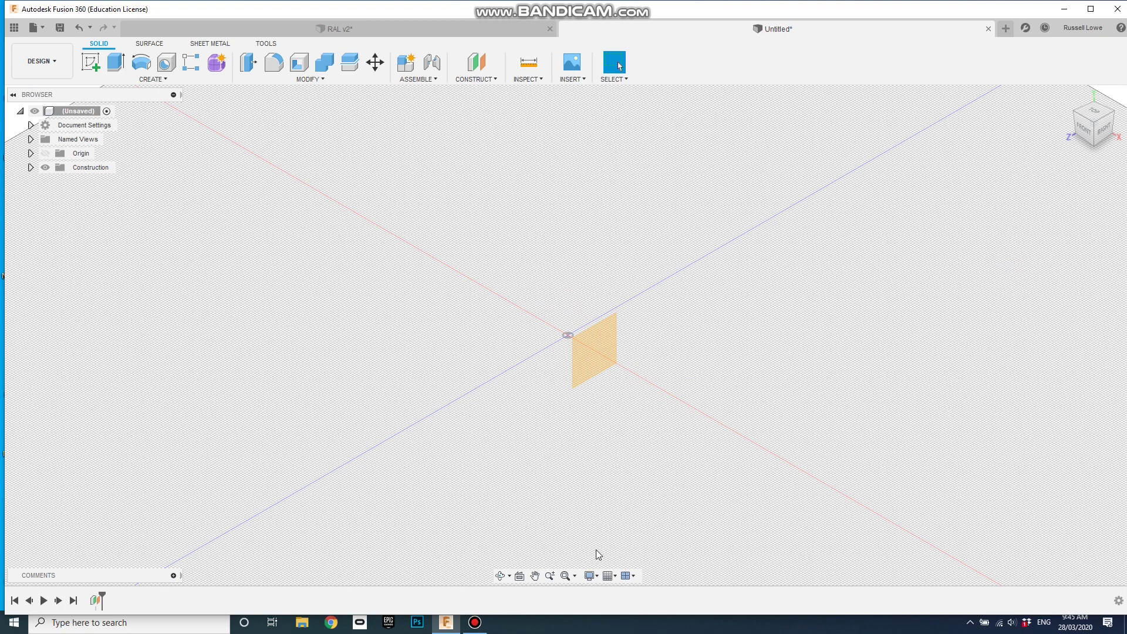
Check the fixed grid's major spacing and minor subdivisions in the grid settings.
click(612, 576)
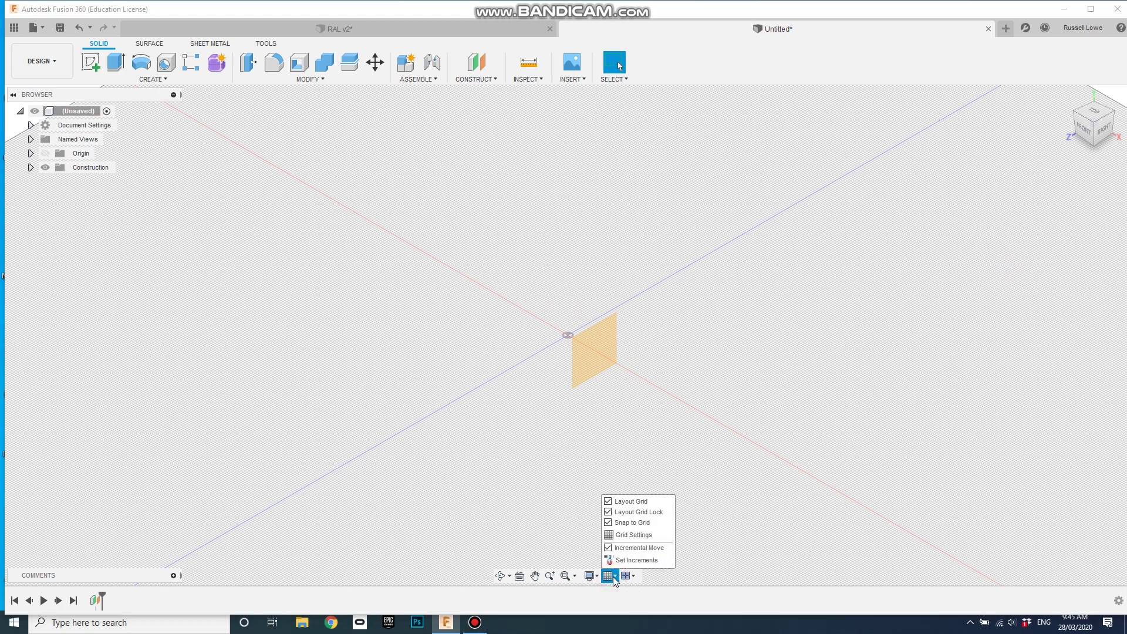
click(624, 535)
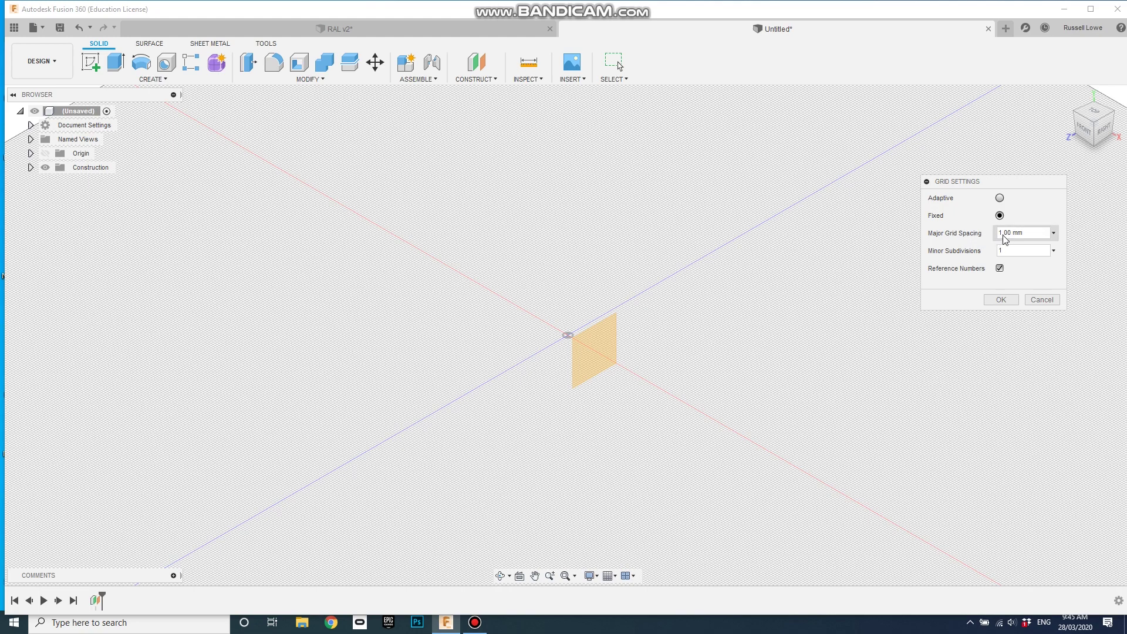
click(1007, 298)
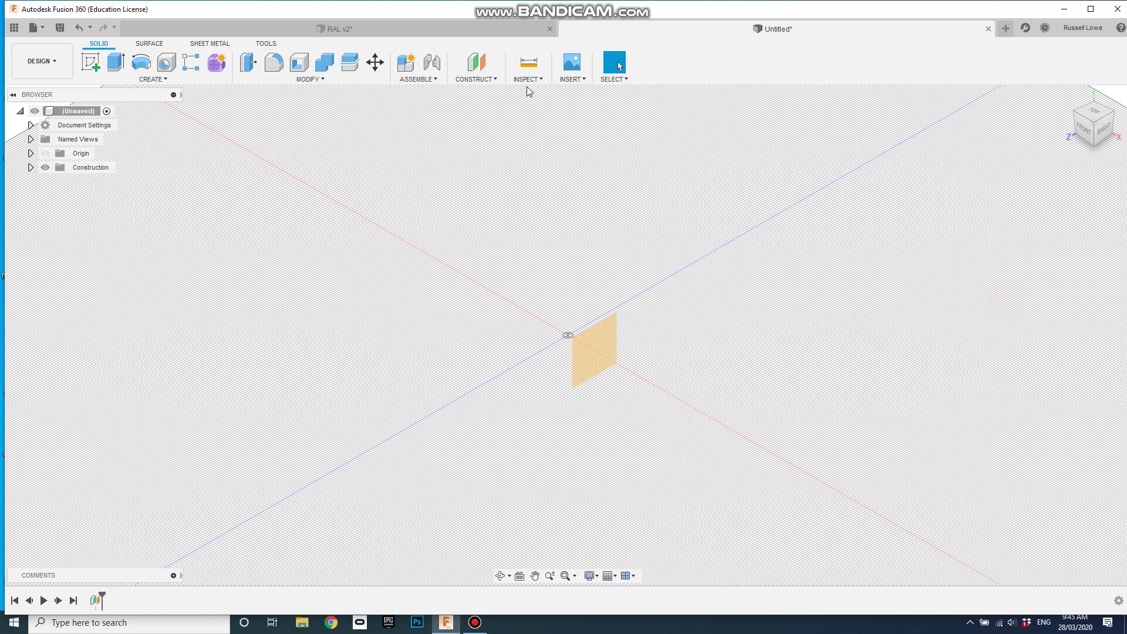
Create a second offset construction plane on the negative side of the YZ plane, as far from it as the first plane.
click(487, 79)
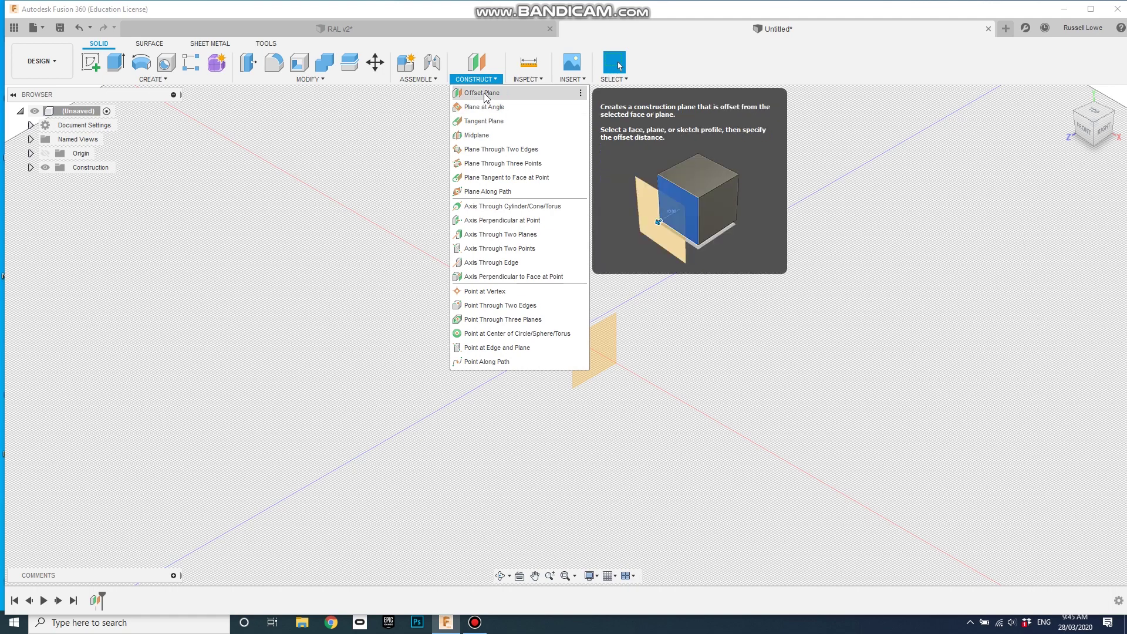
click(484, 93)
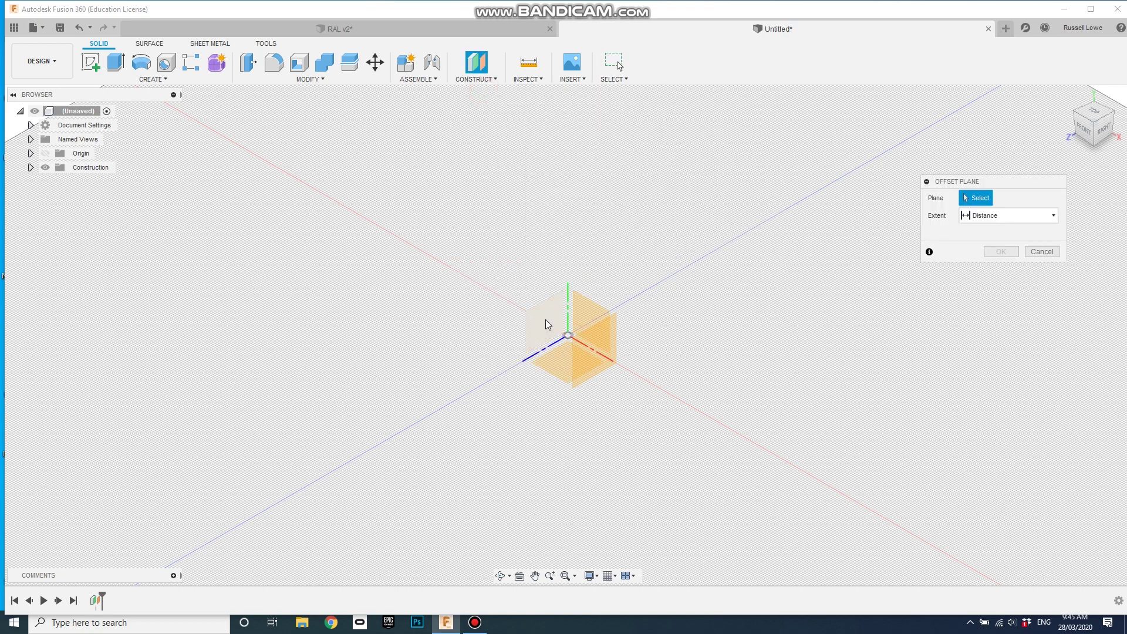
click(544, 317)
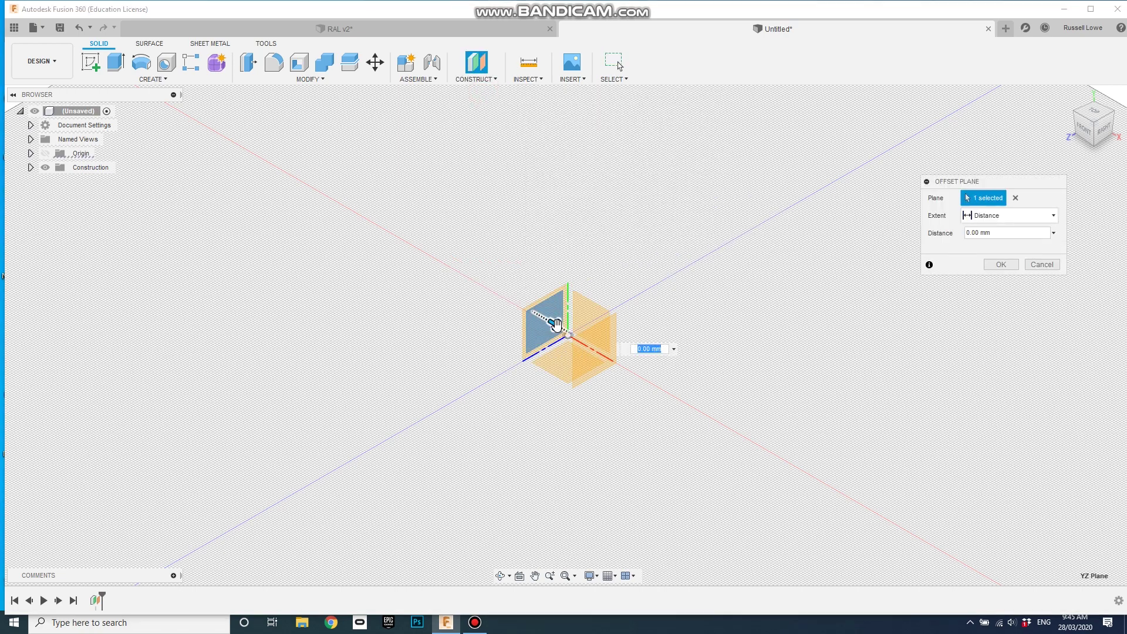
drag(555, 325, 495, 291)
click(1005, 231)
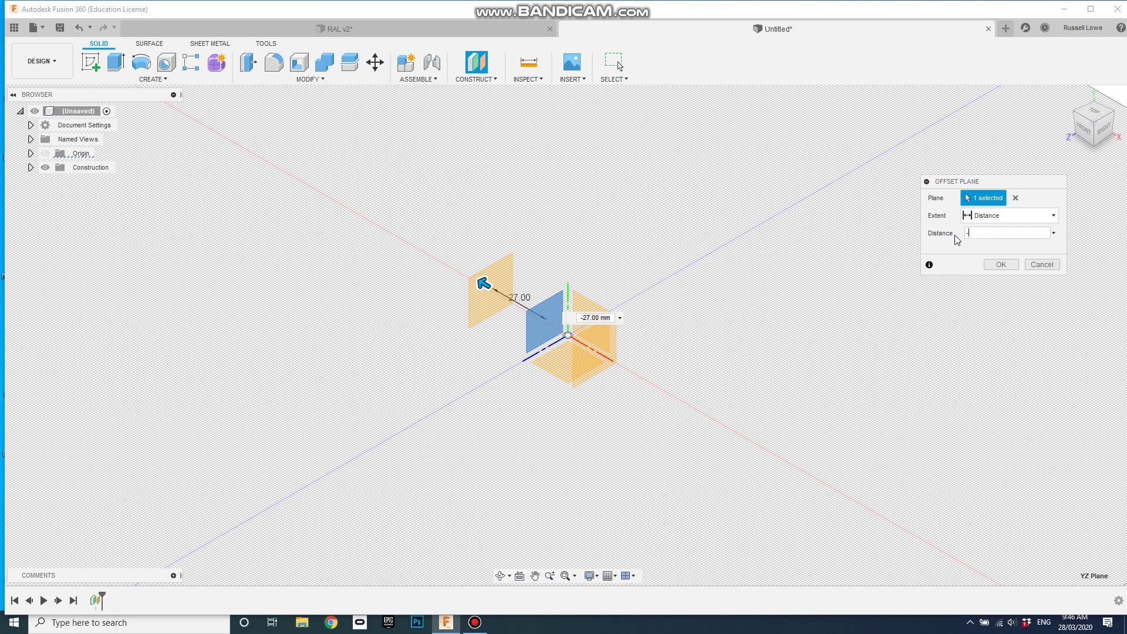
key(Return)
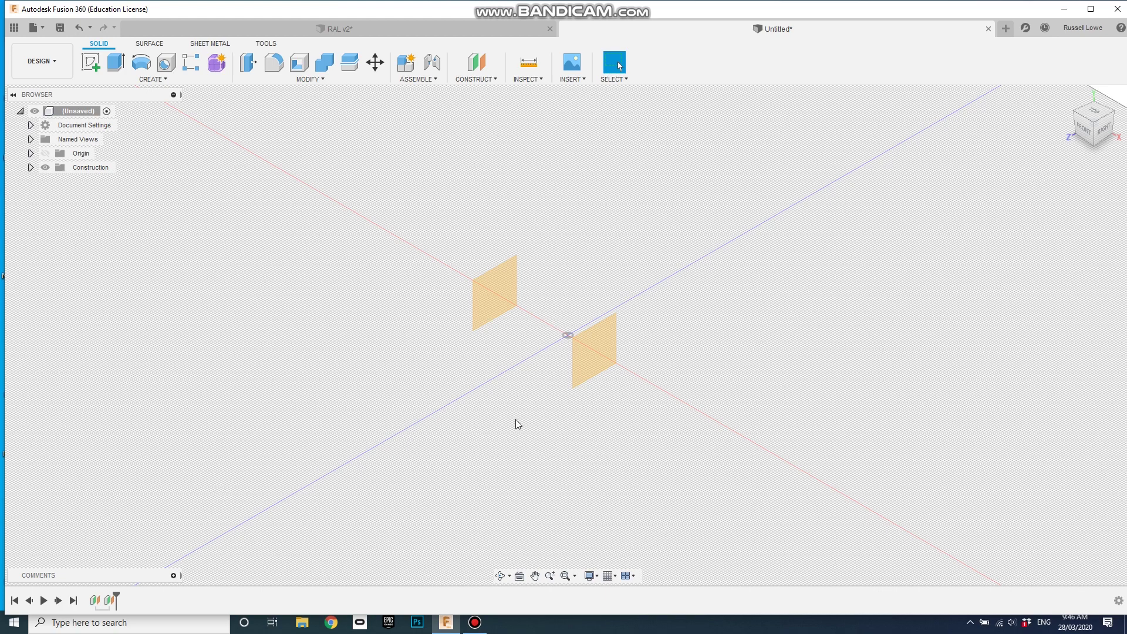
Start a sketch on the offset plane lying on the positive side of the YZ plane.
click(159, 80)
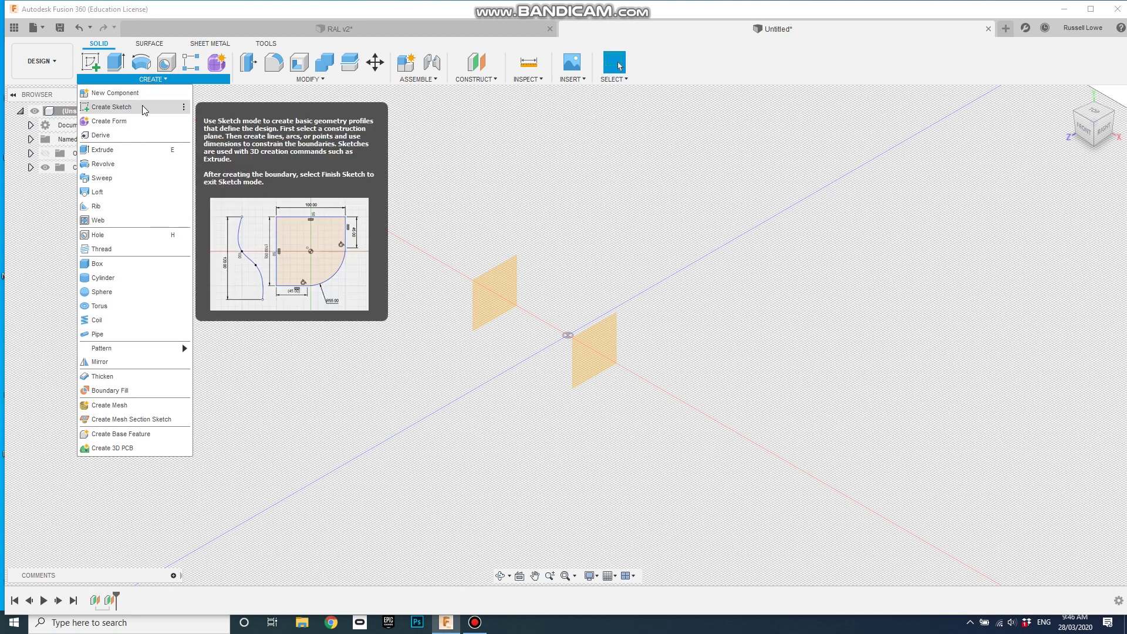
click(143, 107)
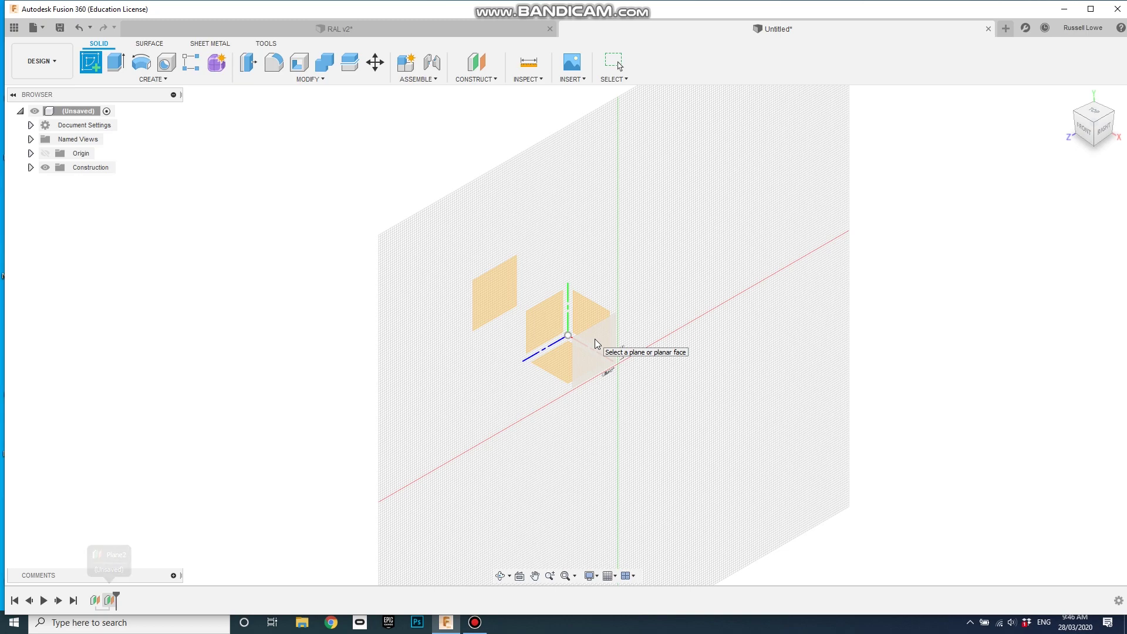
click(594, 340)
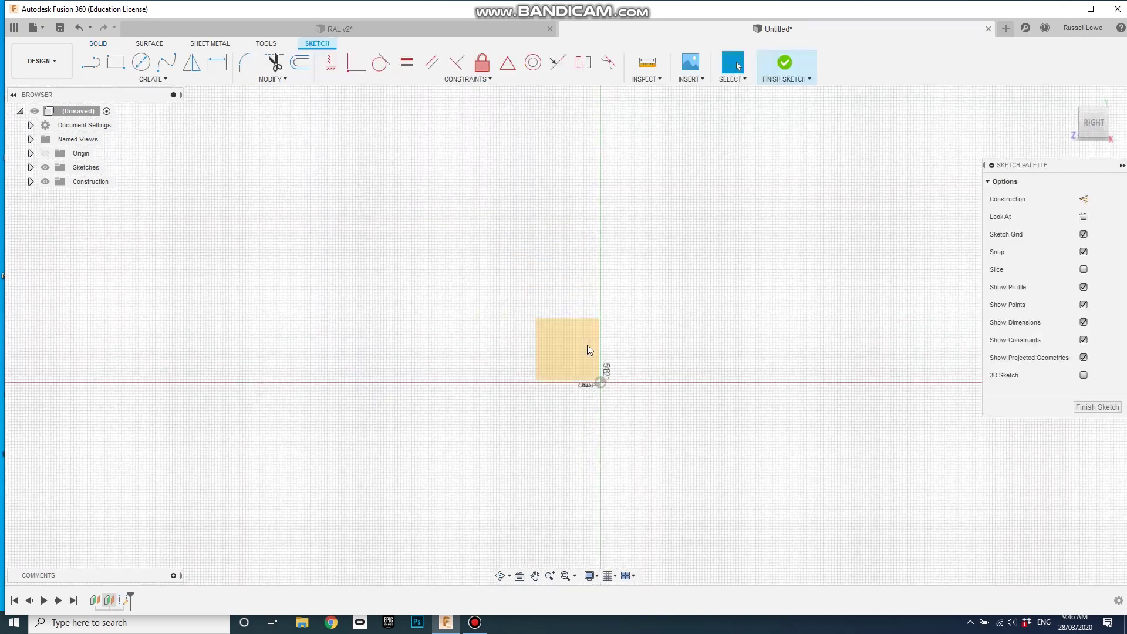
scroll(587, 348, up, 3)
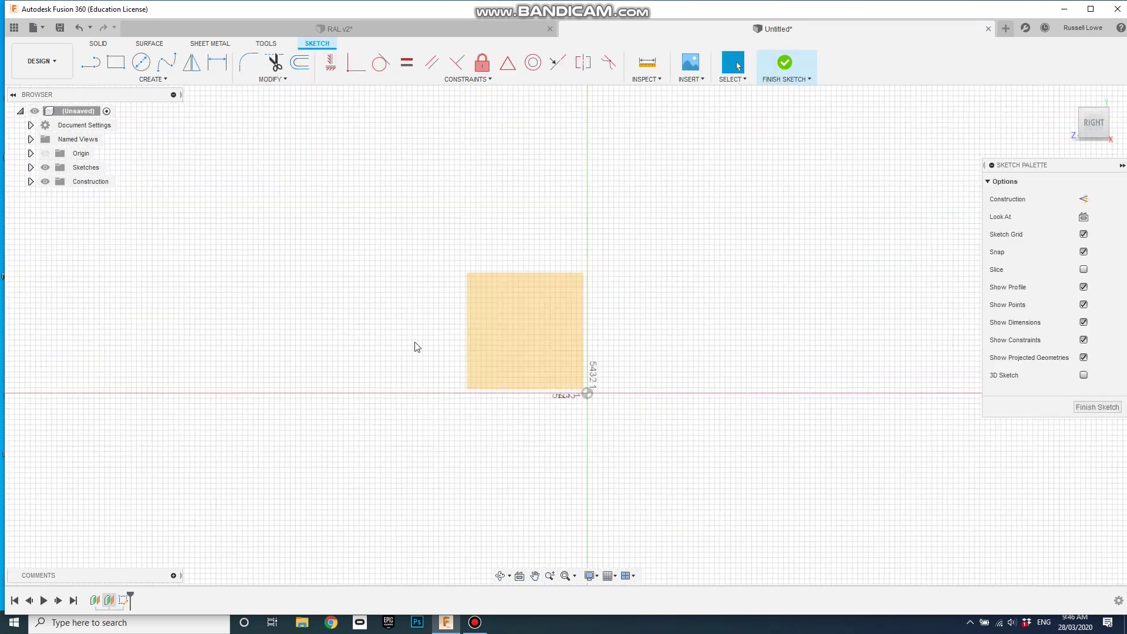
scroll(413, 347, up, 1)
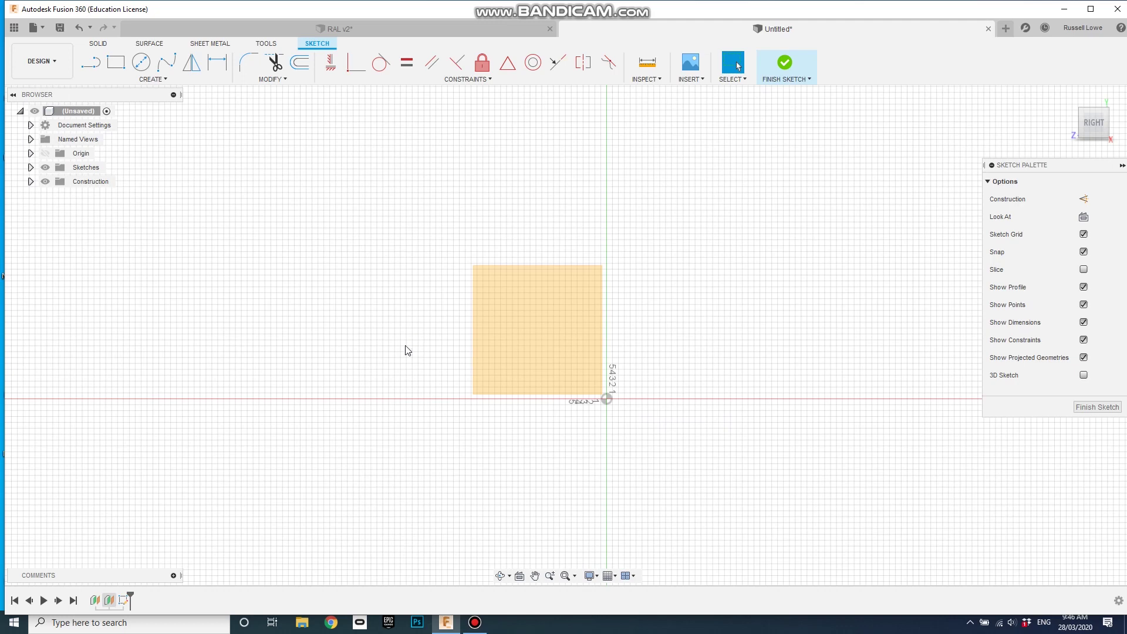
Draw a closed 25 mm square outline from the origin with a V-notch cut into its right side up to mid-height, and finish the sketch.
click(89, 65)
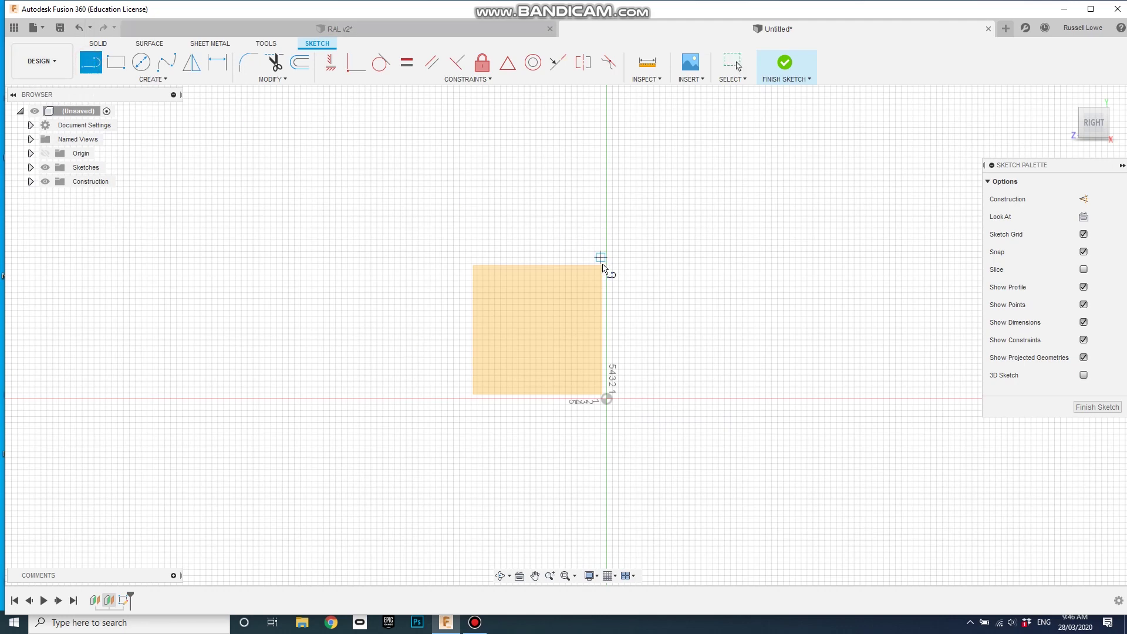
click(609, 400)
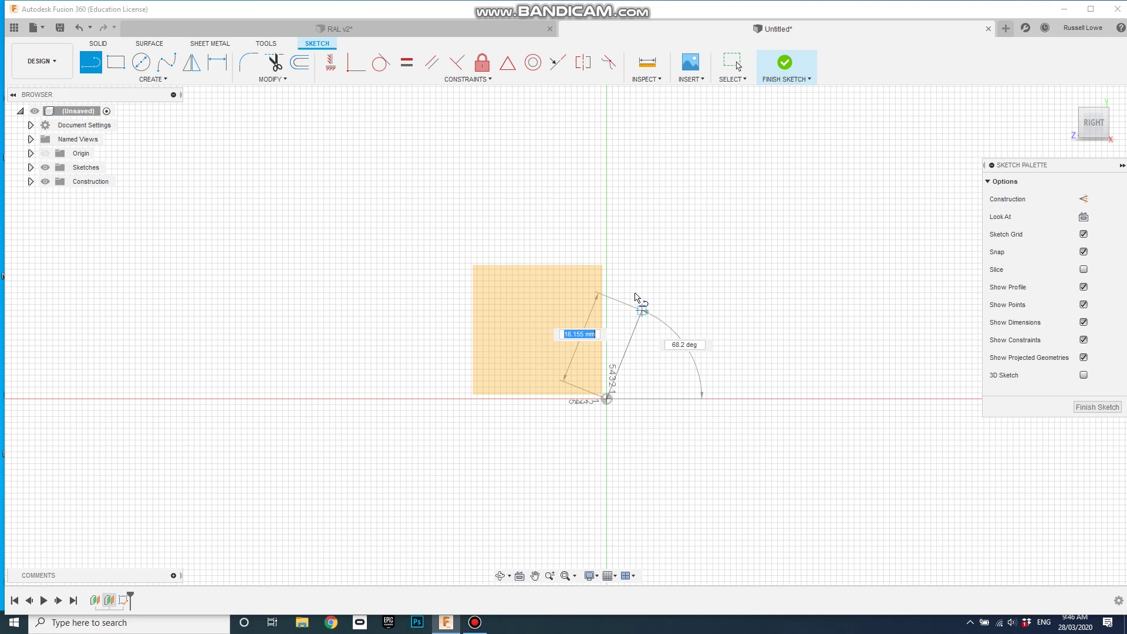
click(608, 252)
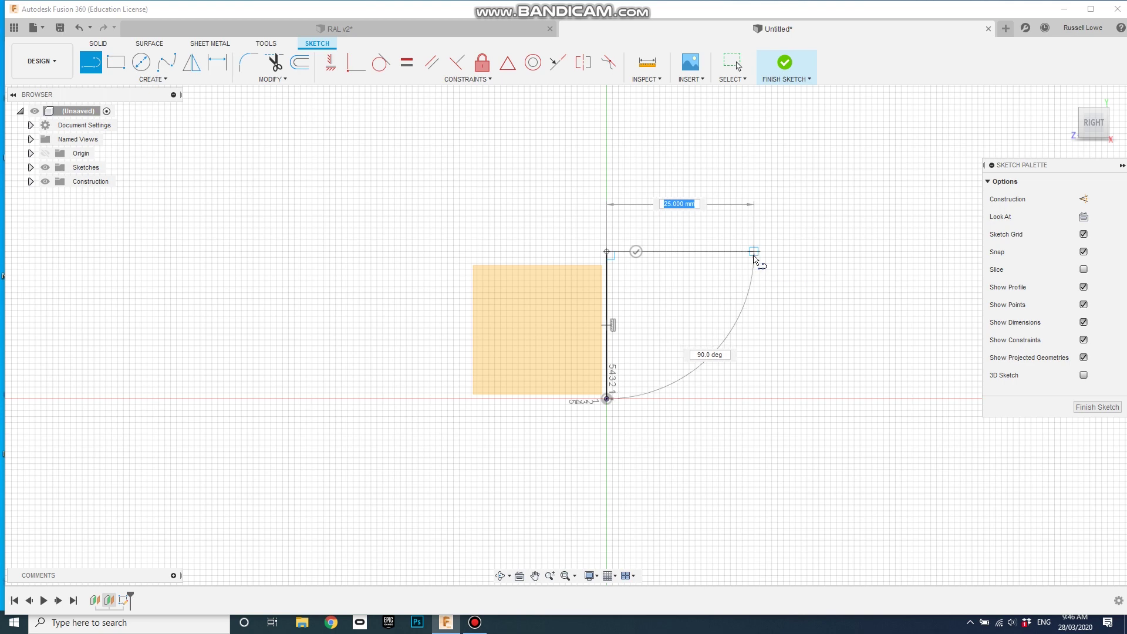
click(754, 254)
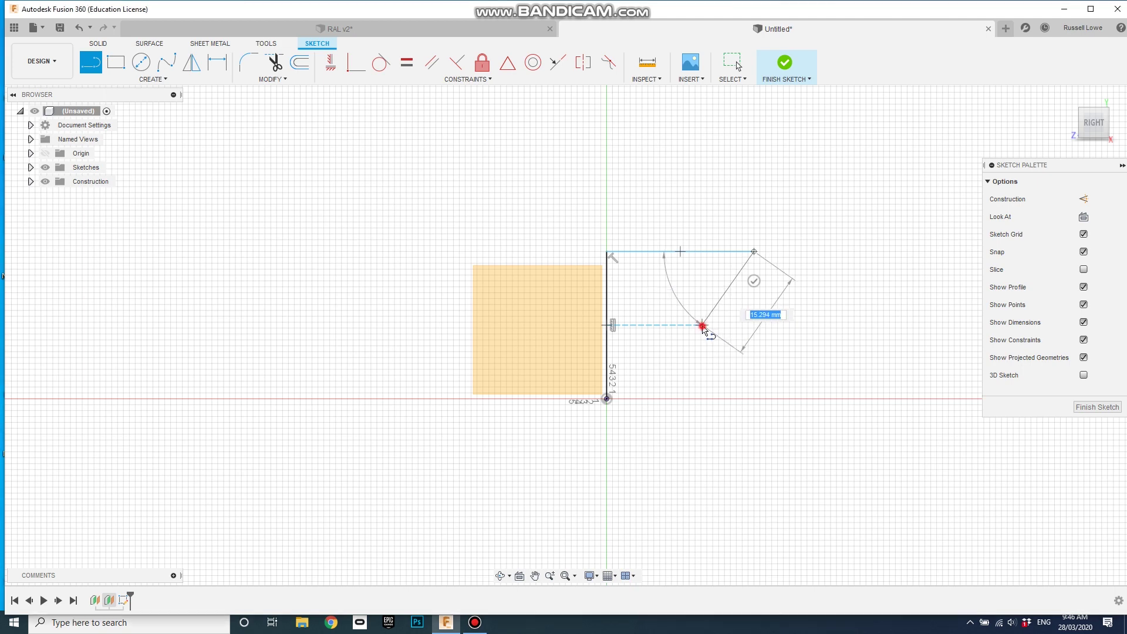
click(702, 325)
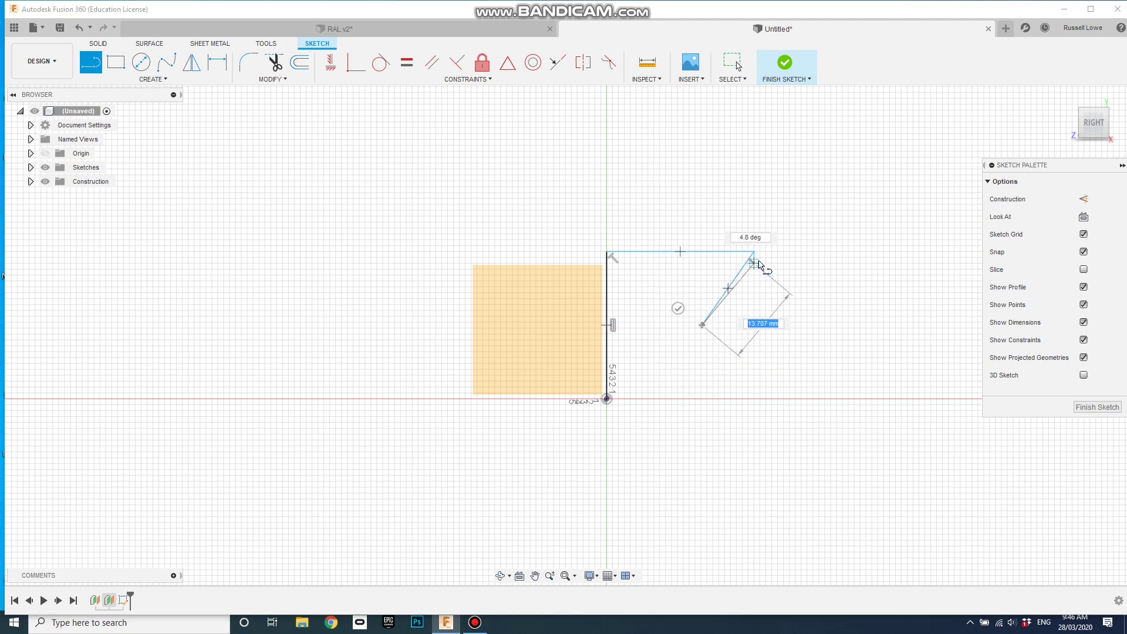
click(754, 399)
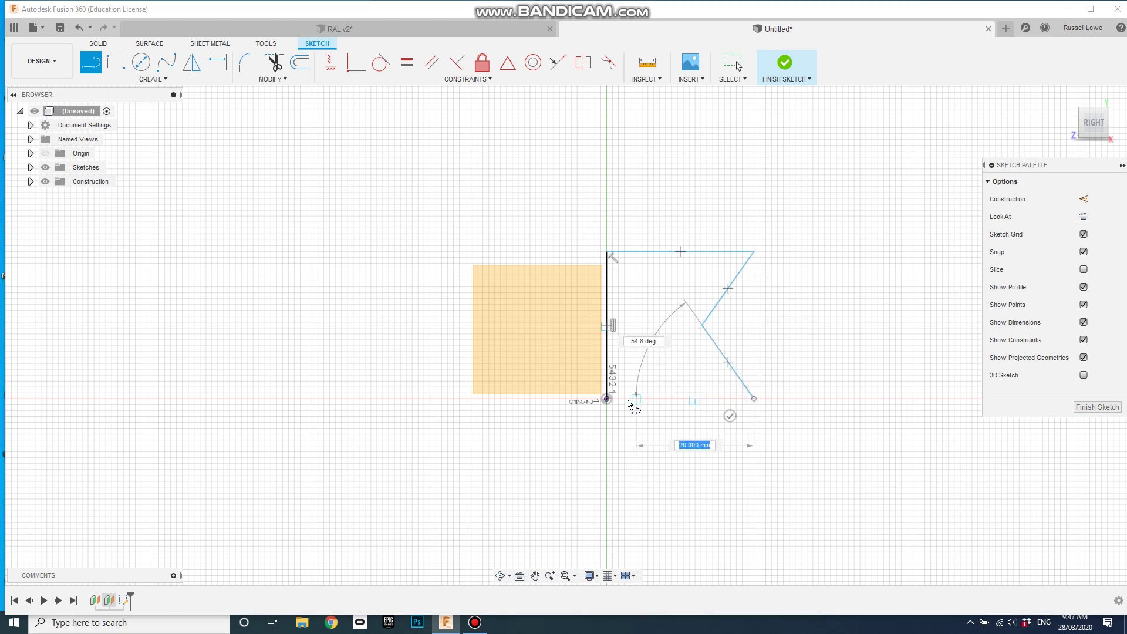
click(608, 399)
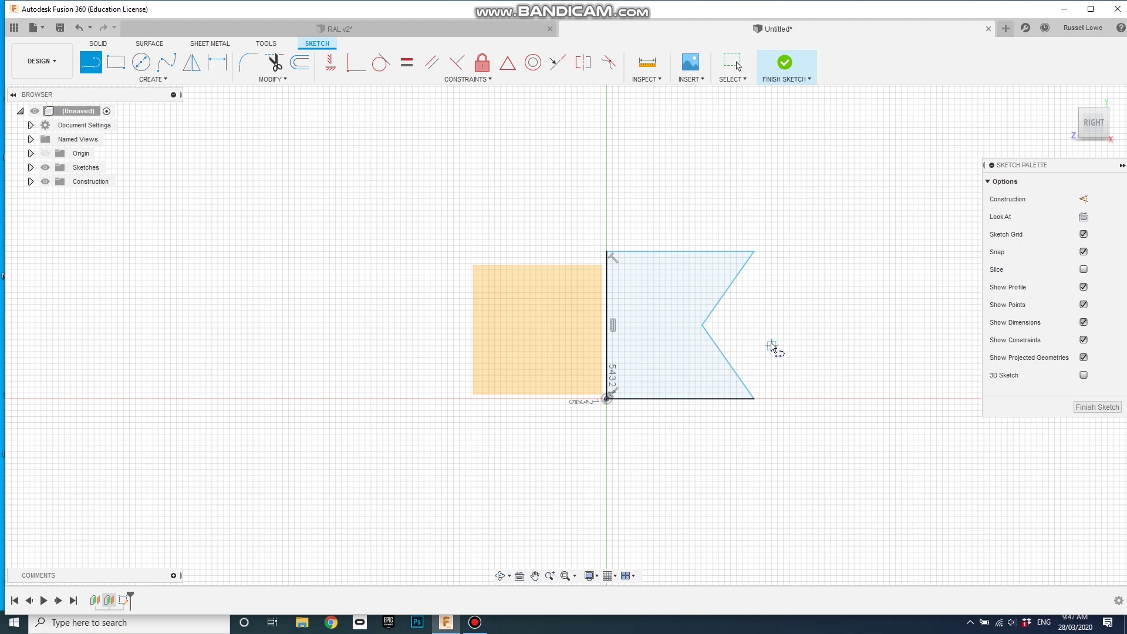
click(784, 62)
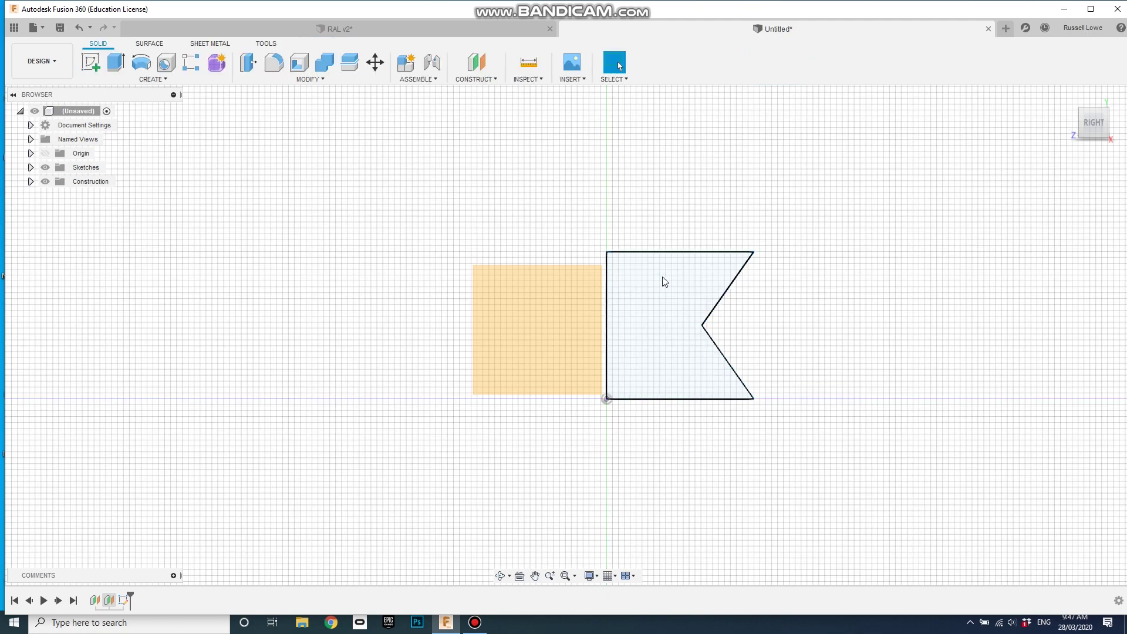
Start a new sketch on the YZ origin plane between the two offset planes.
shift+middle_drag(604, 302, 655, 339)
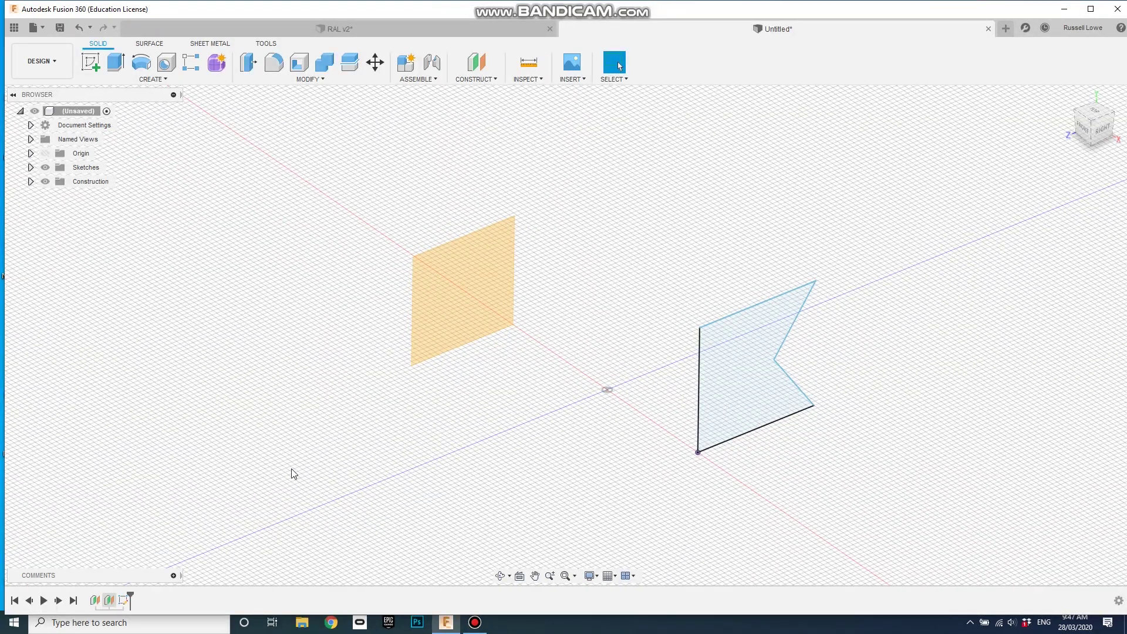
click(153, 79)
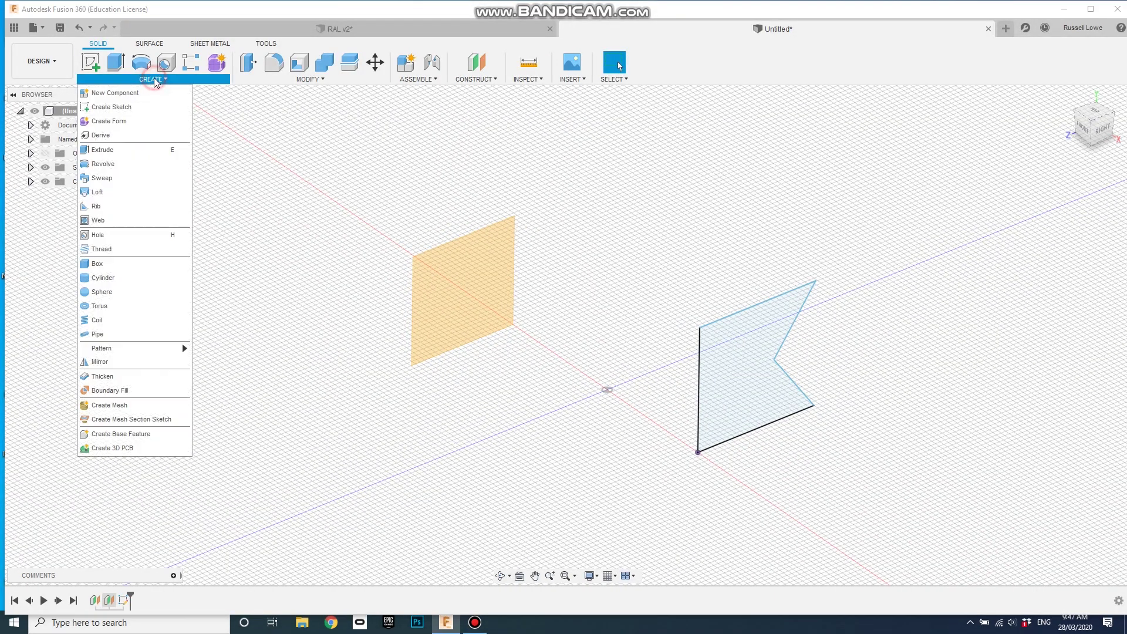
click(112, 107)
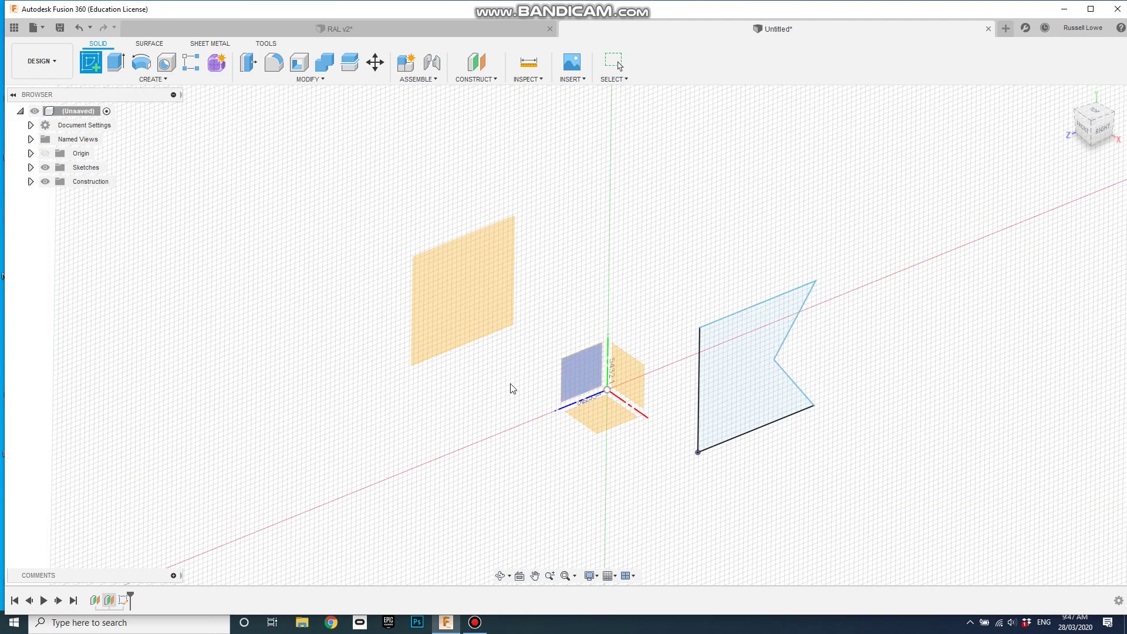
click(597, 369)
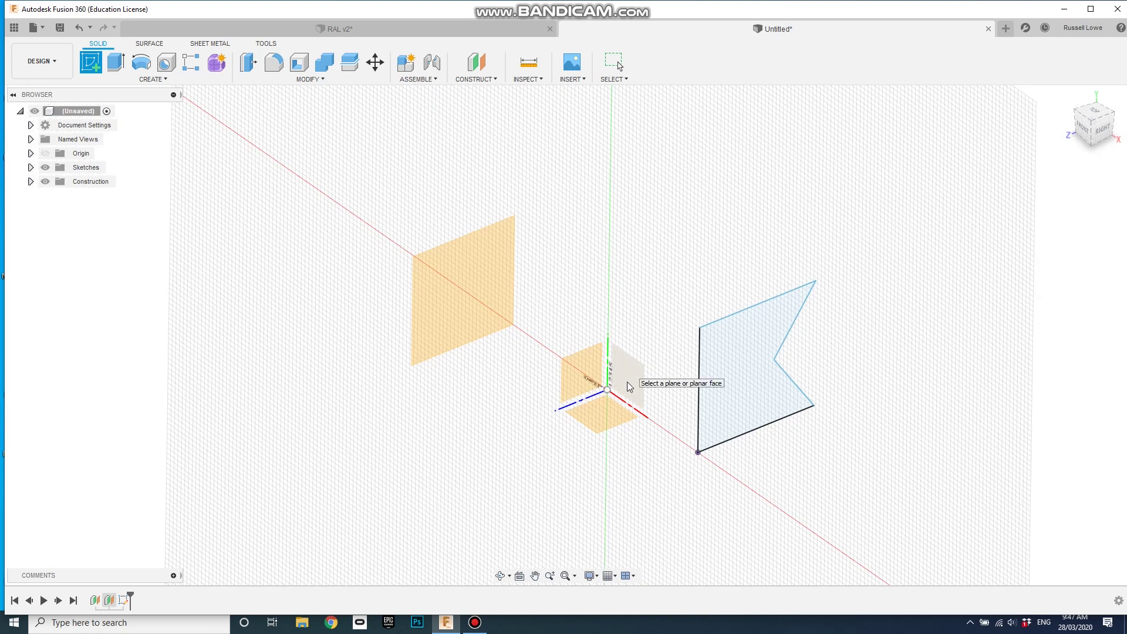
click(584, 369)
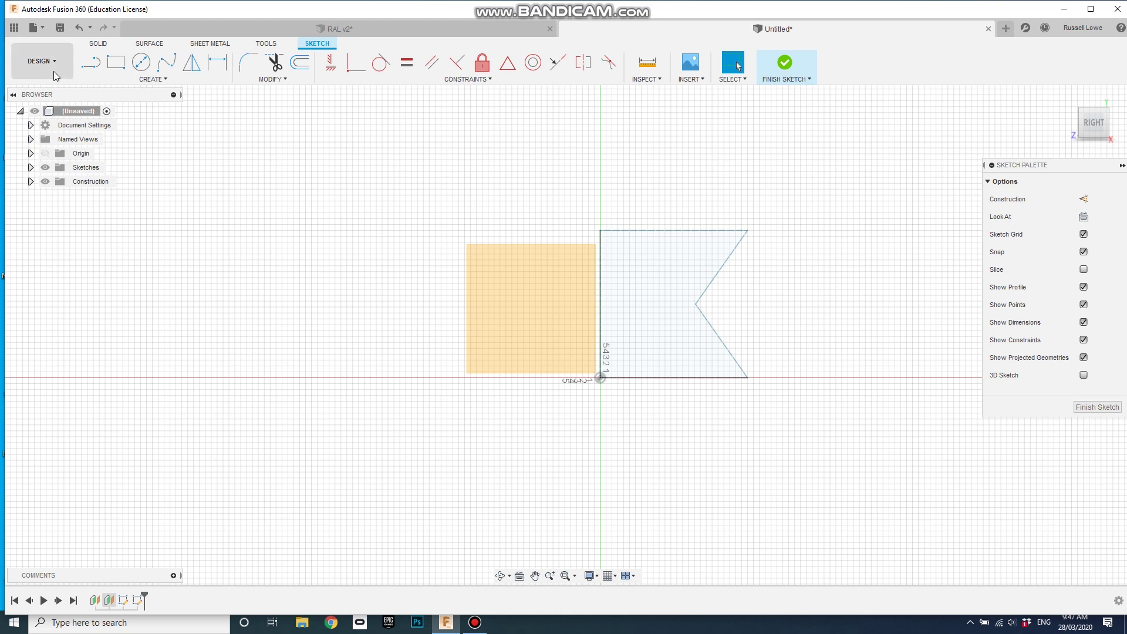
Draw a 19 mm vertical line up from the horizontal axis, a 6 mm radius tangent arc, and a horizontal line along the first profile's top edge.
click(91, 62)
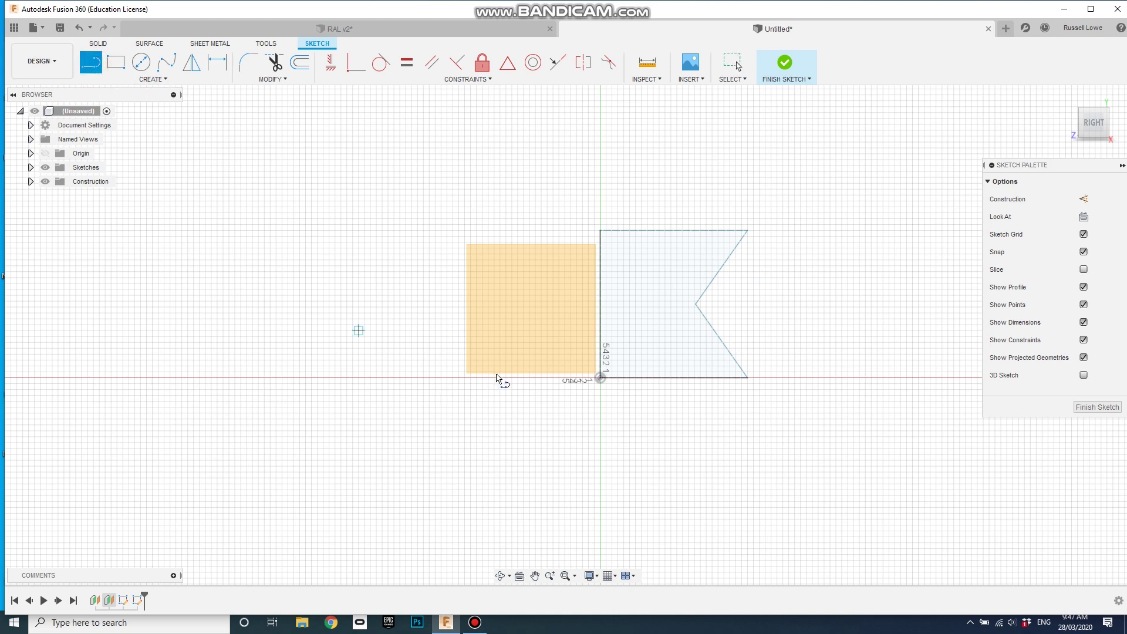
click(548, 378)
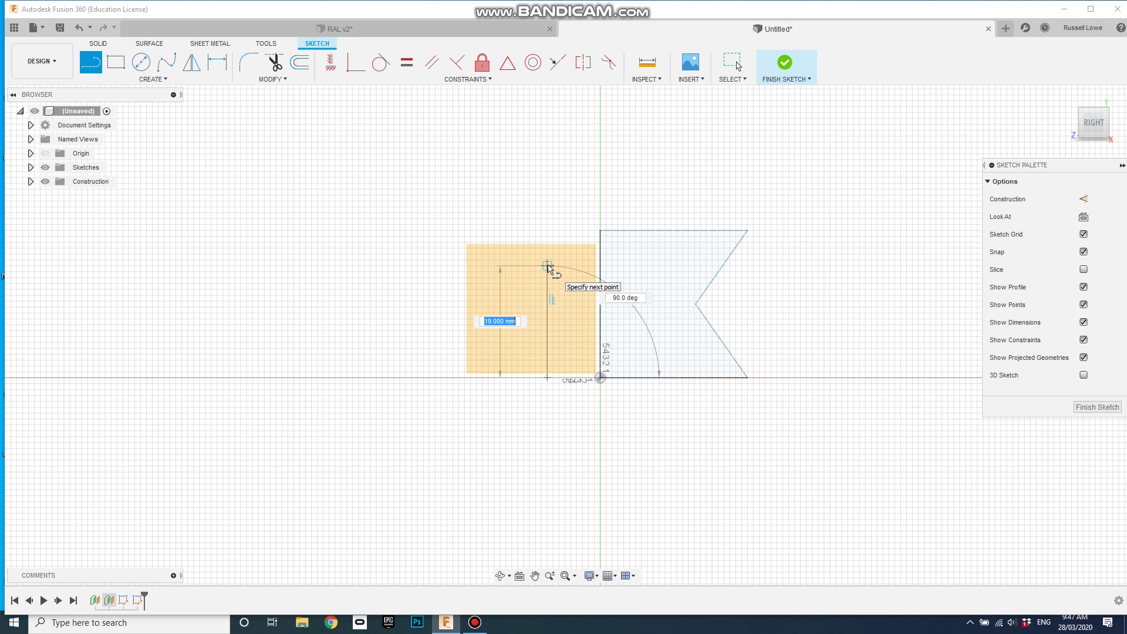
drag(548, 265, 586, 235)
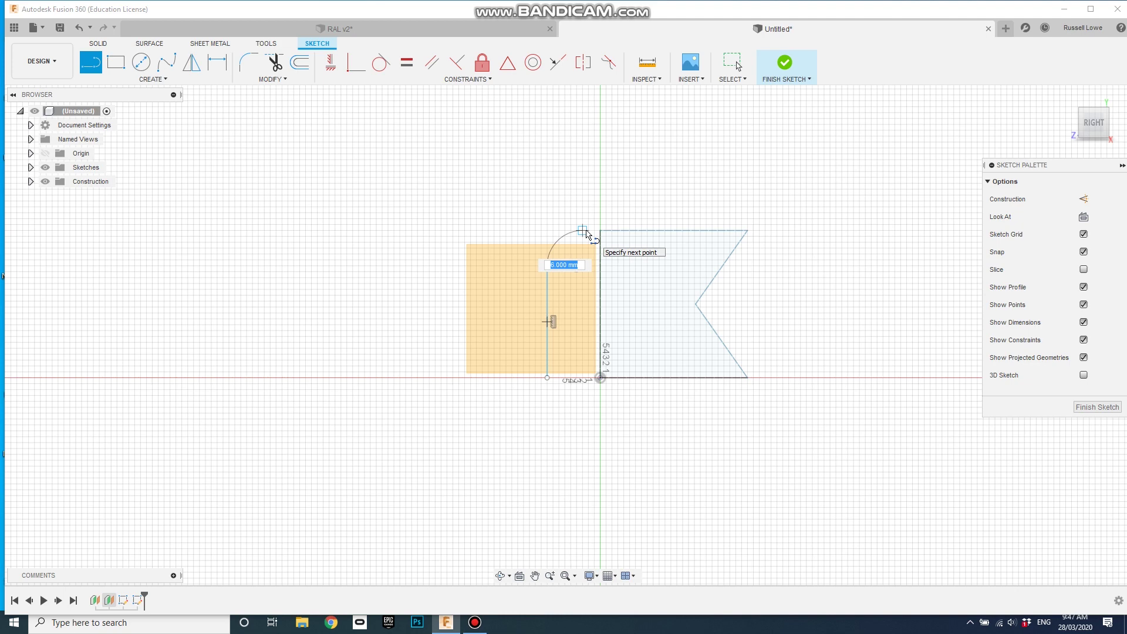
drag(586, 234, 587, 234)
drag(588, 233, 584, 234)
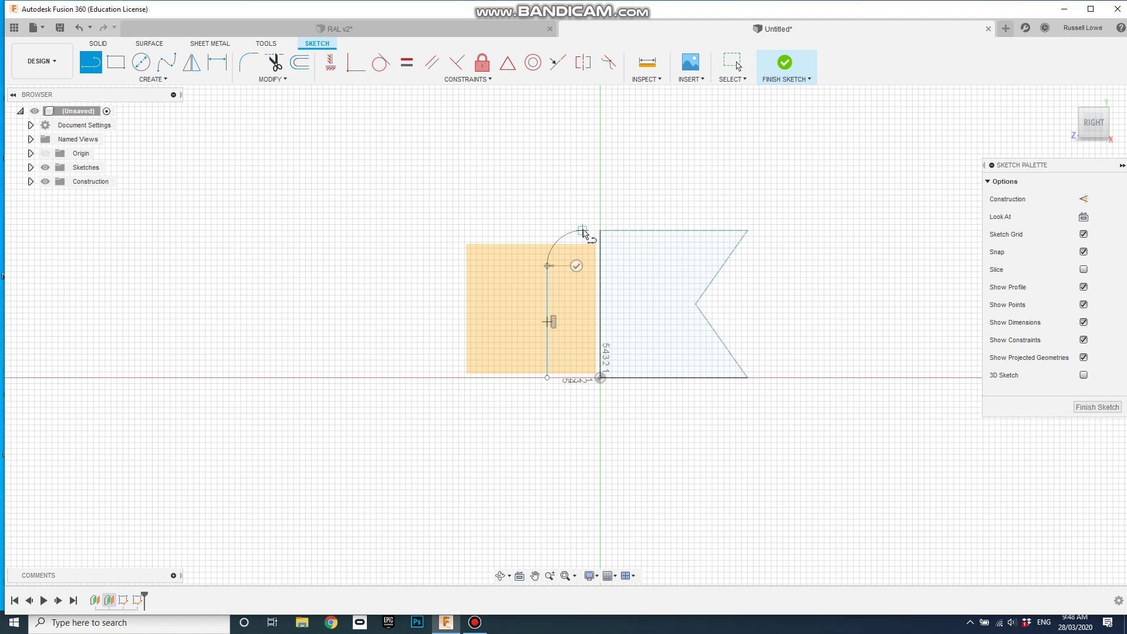
click(664, 232)
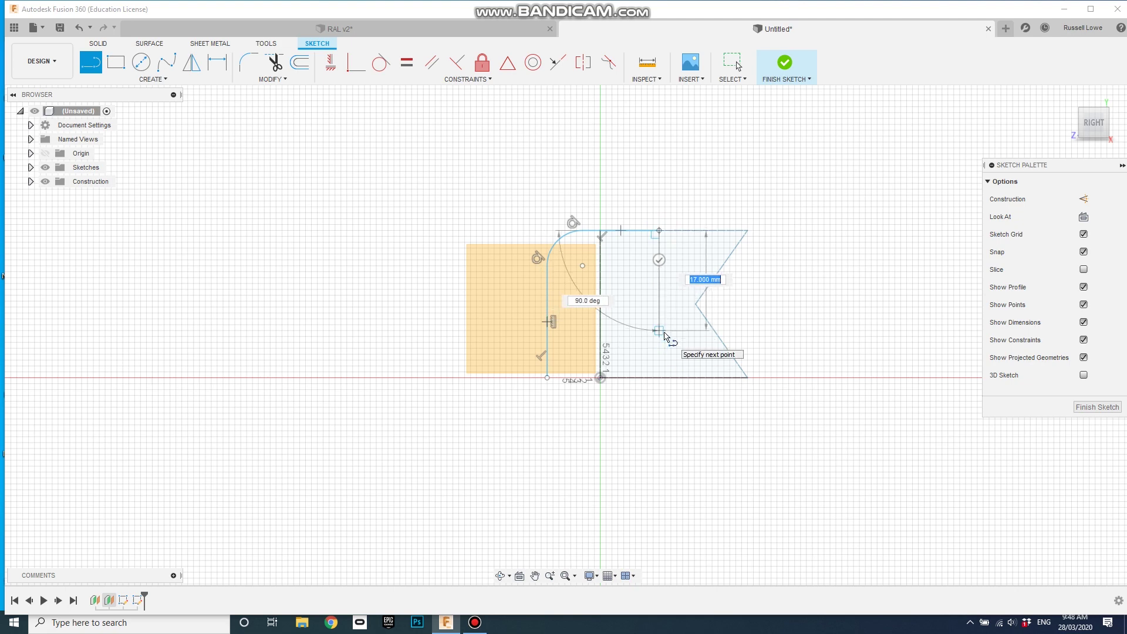
key(Escape)
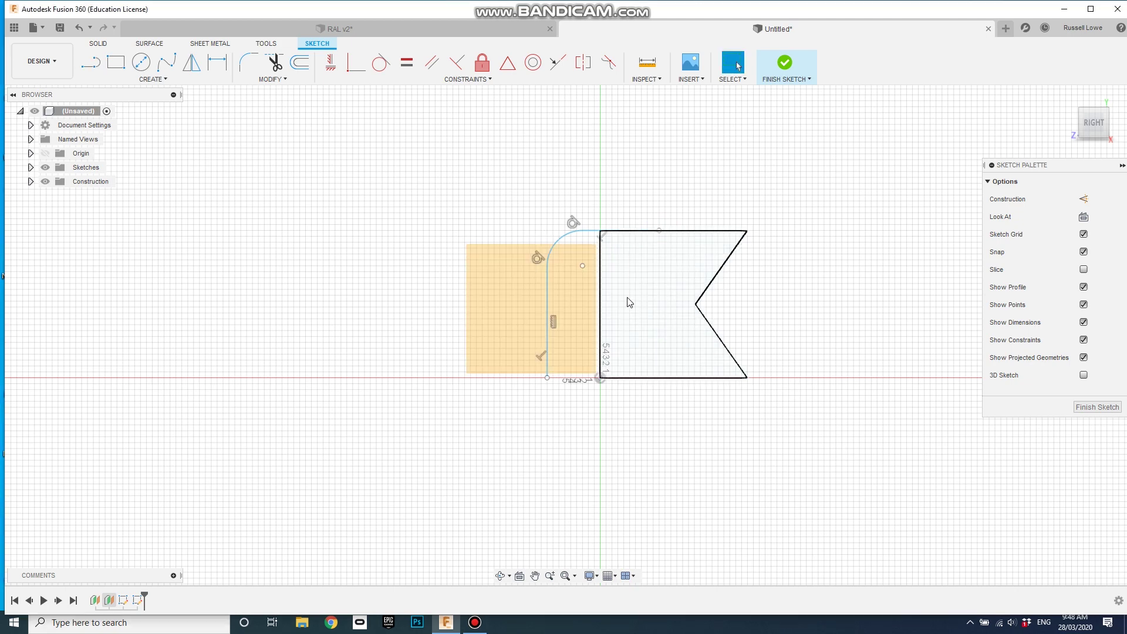
Add a tangent quarter arc curving down from the free end of the top line to mirror the opposite rounded corner.
click(156, 79)
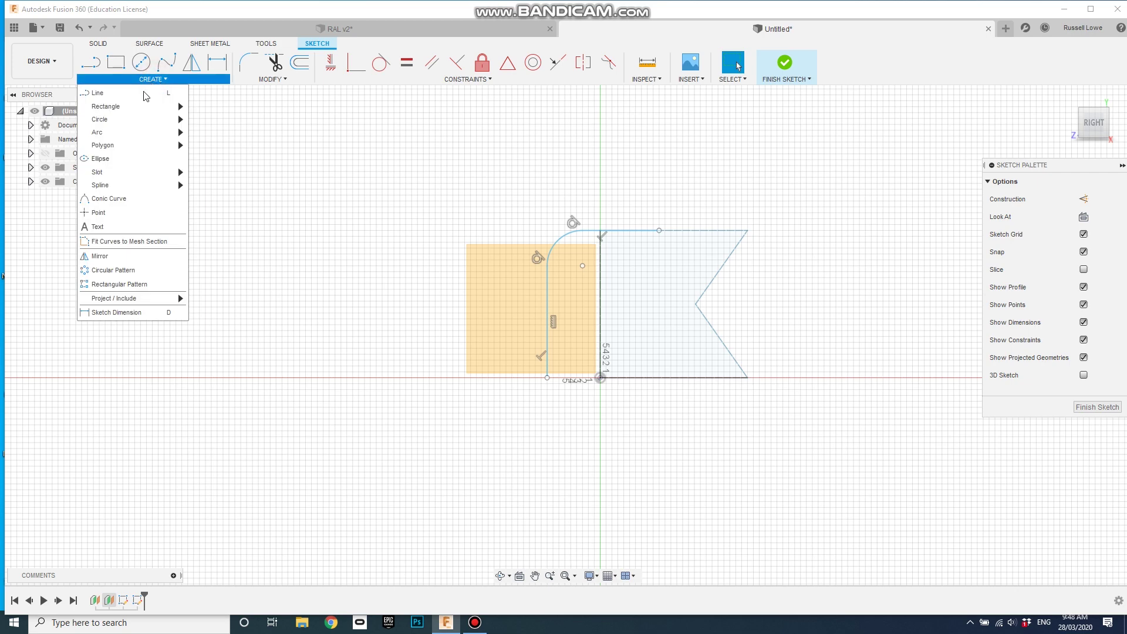
mouse_move(146, 130)
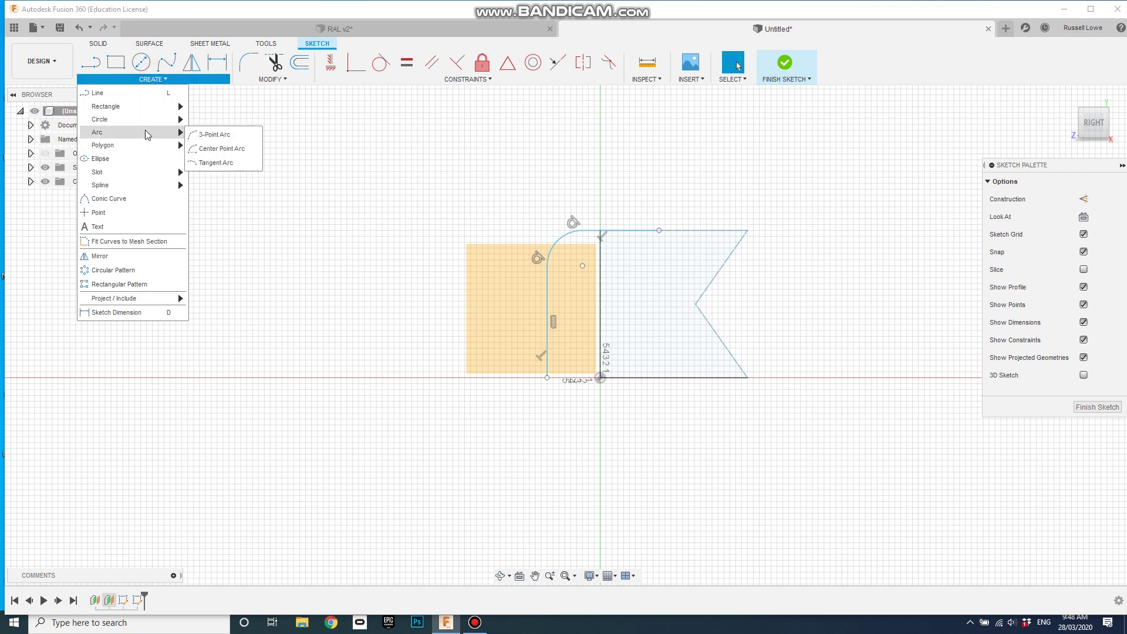
click(217, 162)
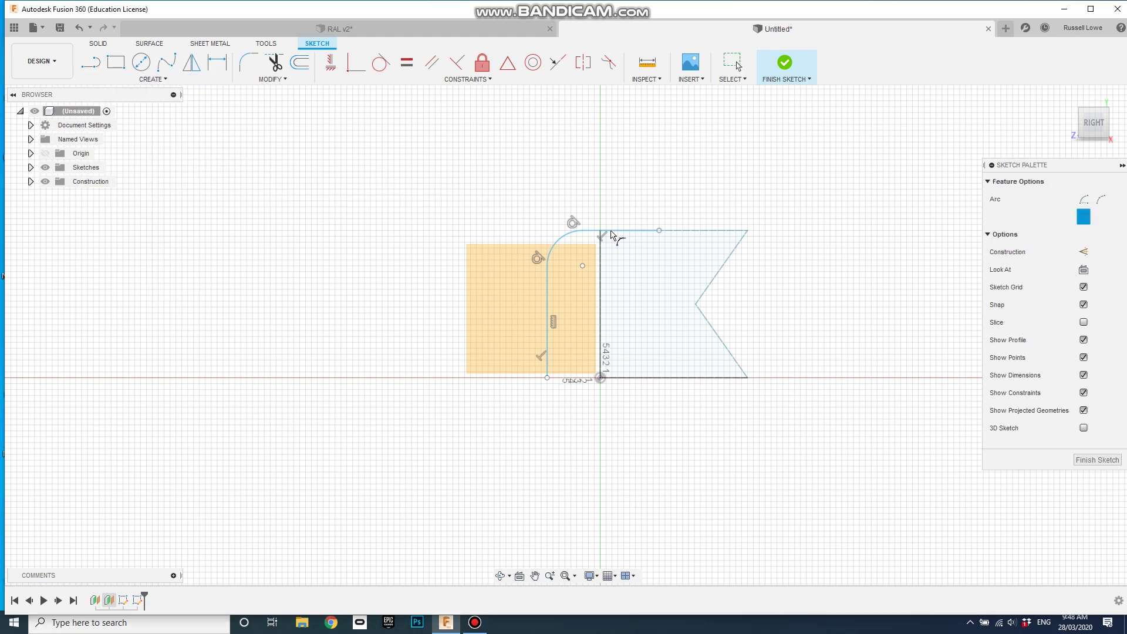
click(659, 230)
click(695, 266)
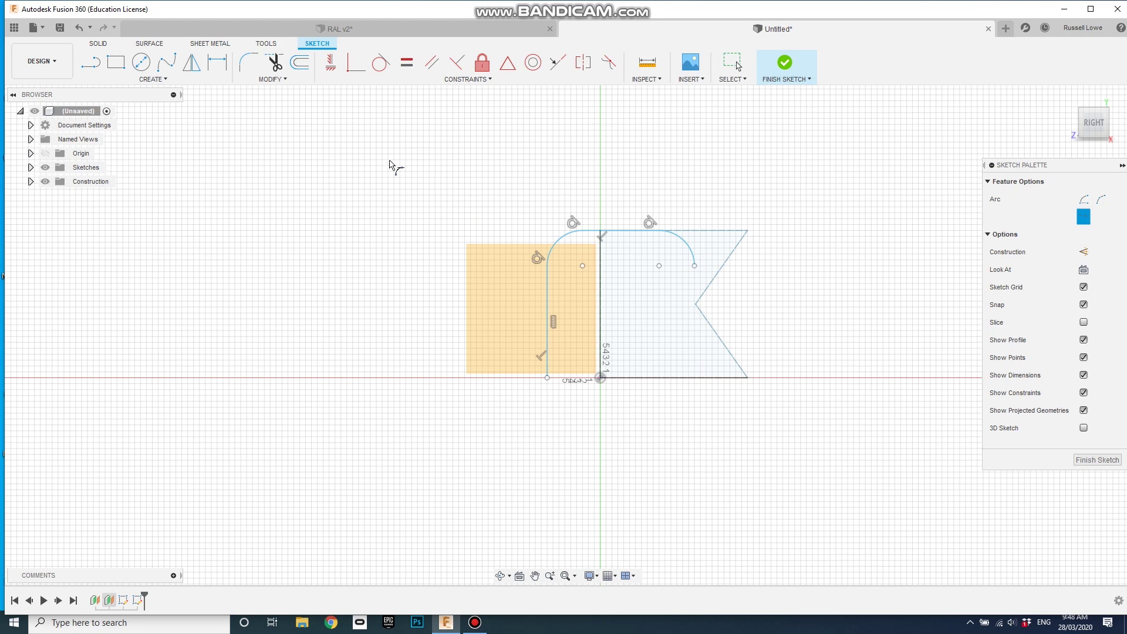
Close the rounded outline with a vertical line down to the axis and two lines forming a shallow upward-pointing notch, and finish the sketch.
click(91, 62)
click(695, 265)
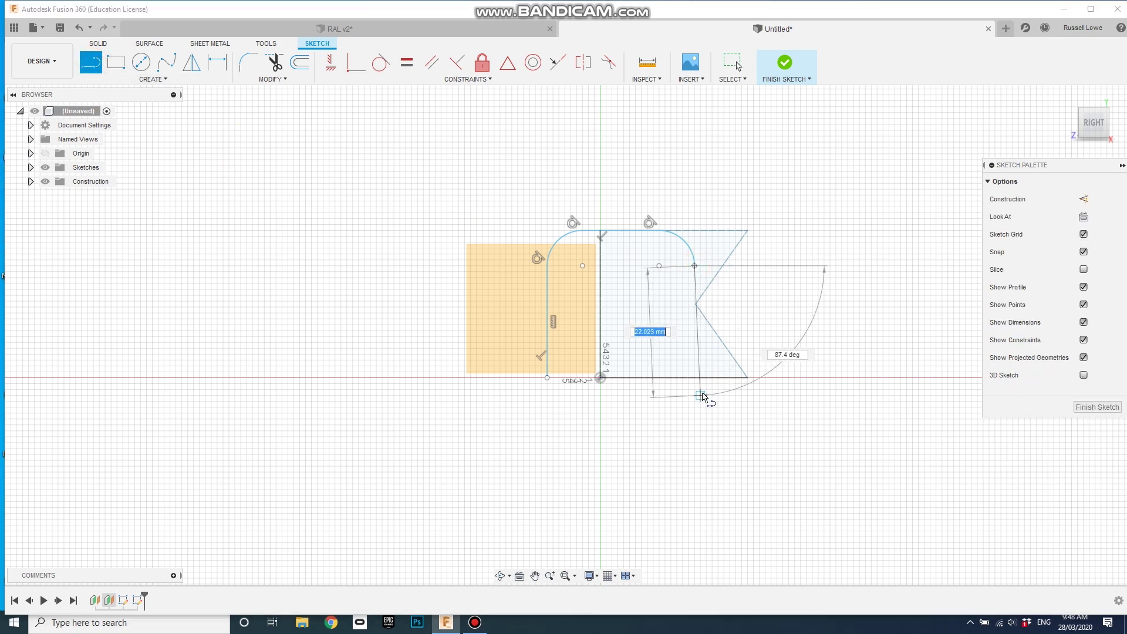
click(694, 377)
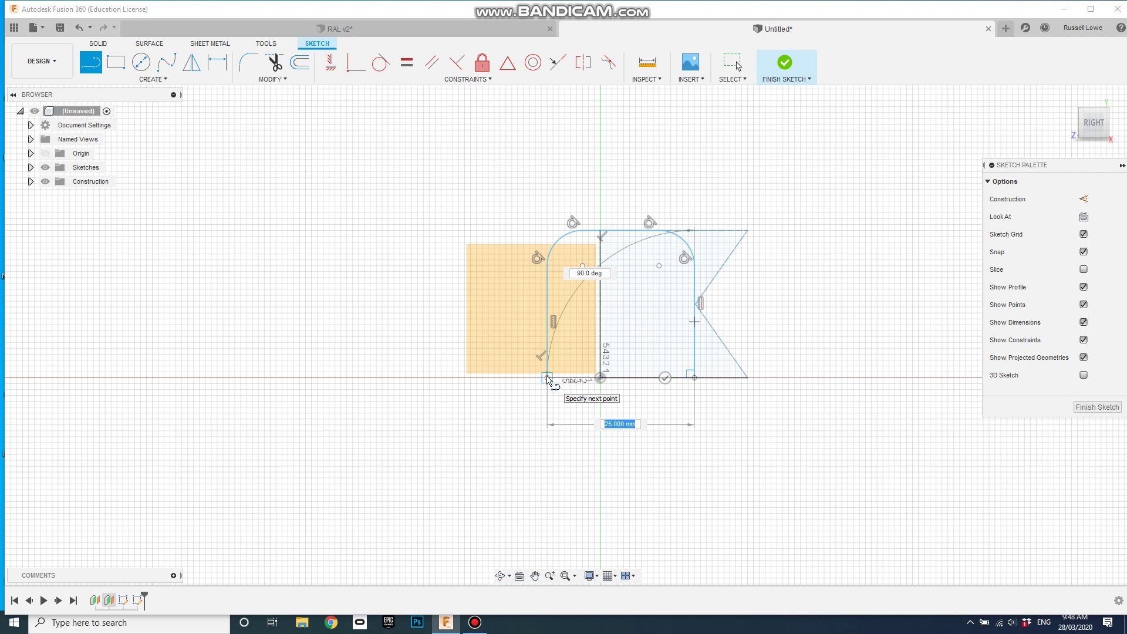
click(624, 360)
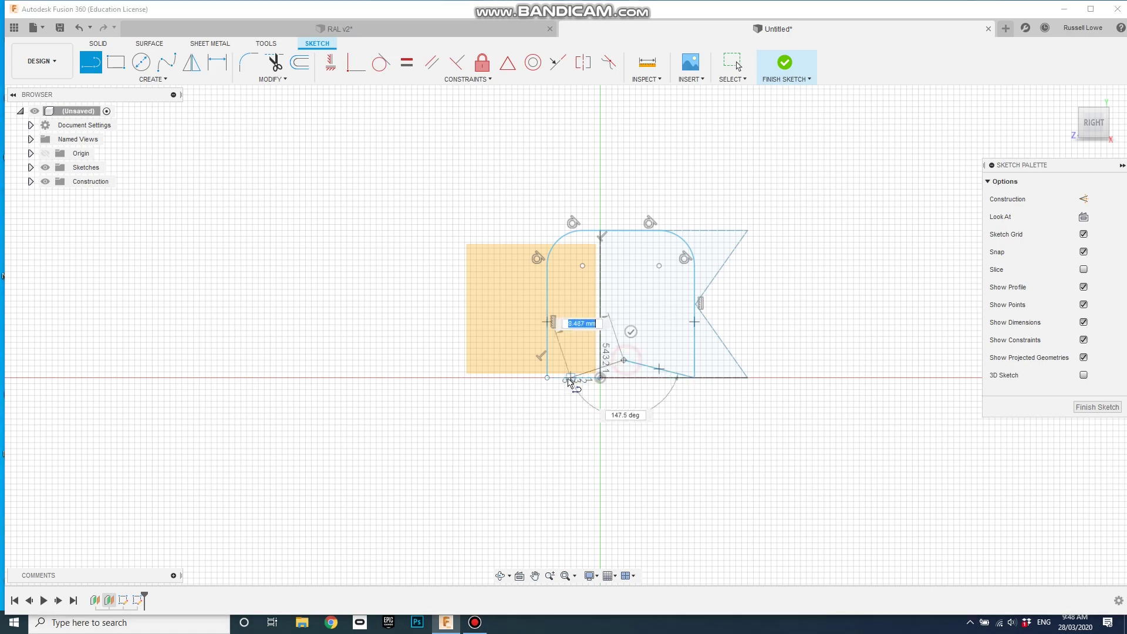
click(547, 377)
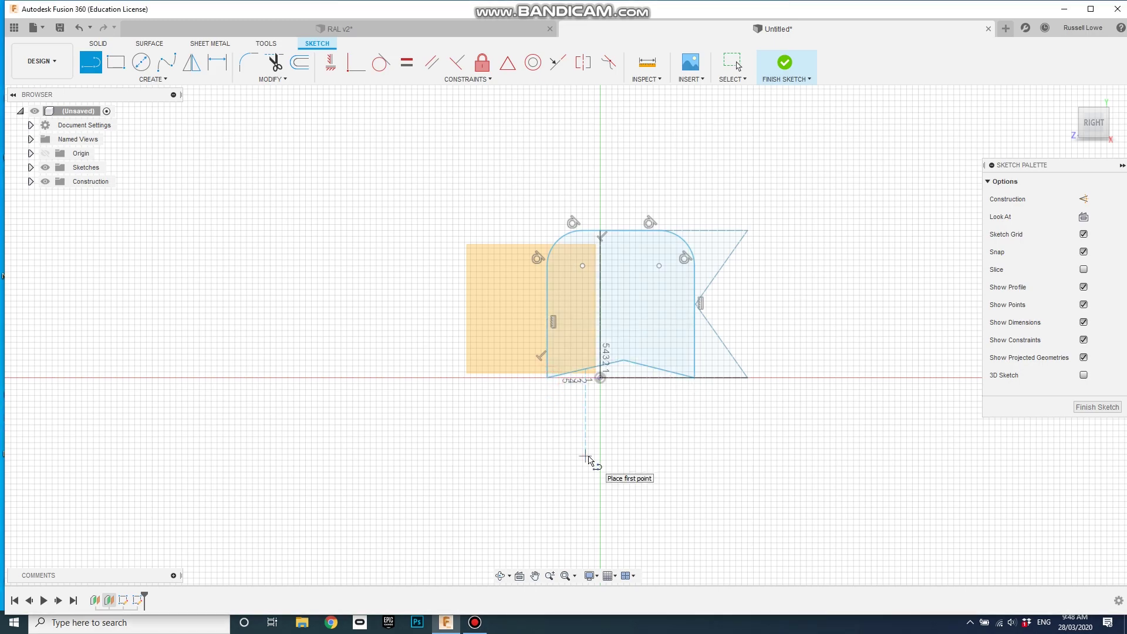
click(789, 73)
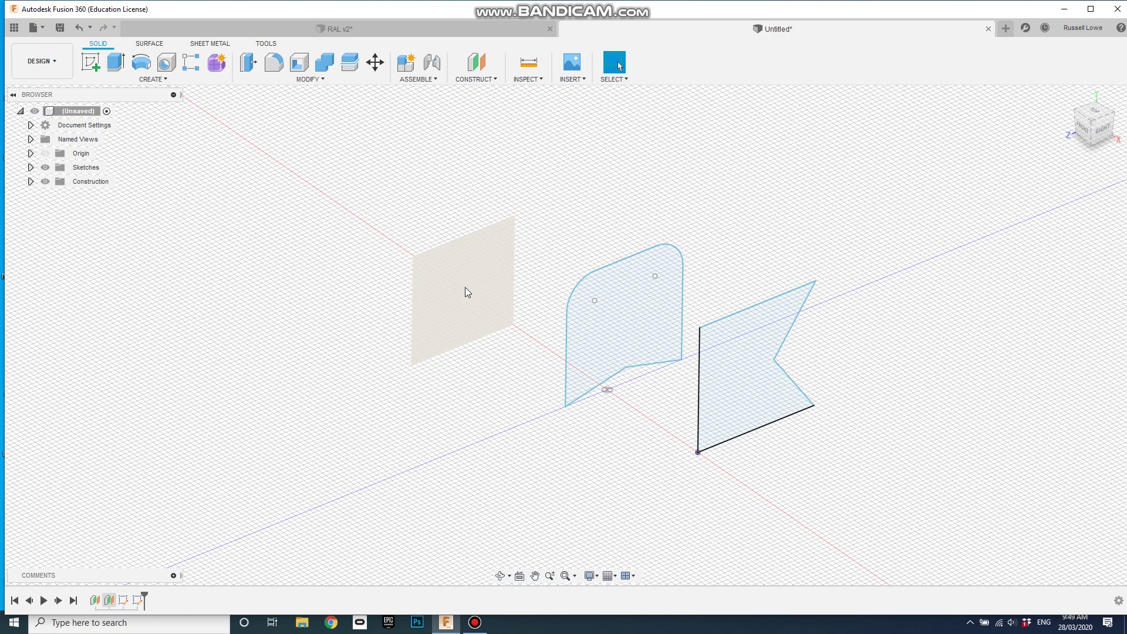
Start a third sketch on the offset plane lying on the negative side of the YZ plane.
click(166, 80)
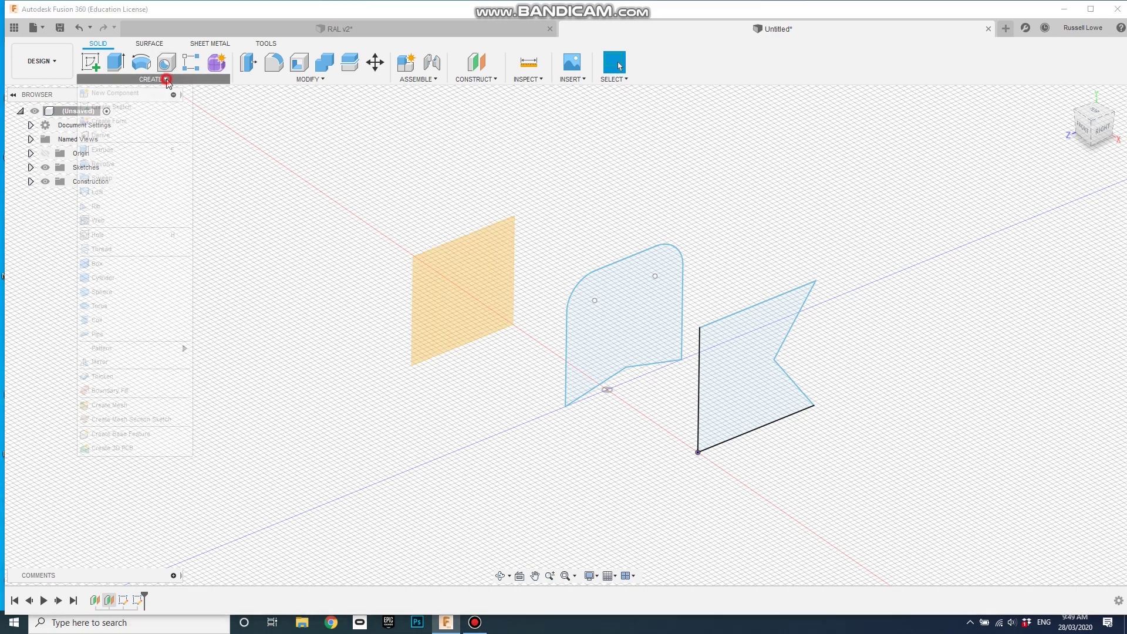
click(124, 108)
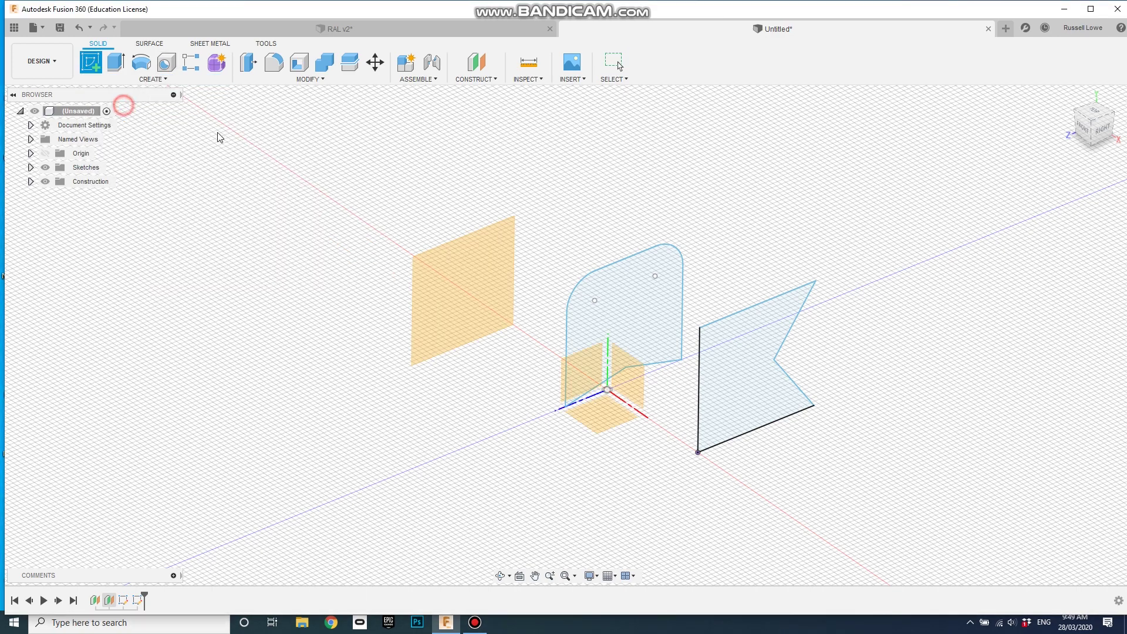
click(462, 268)
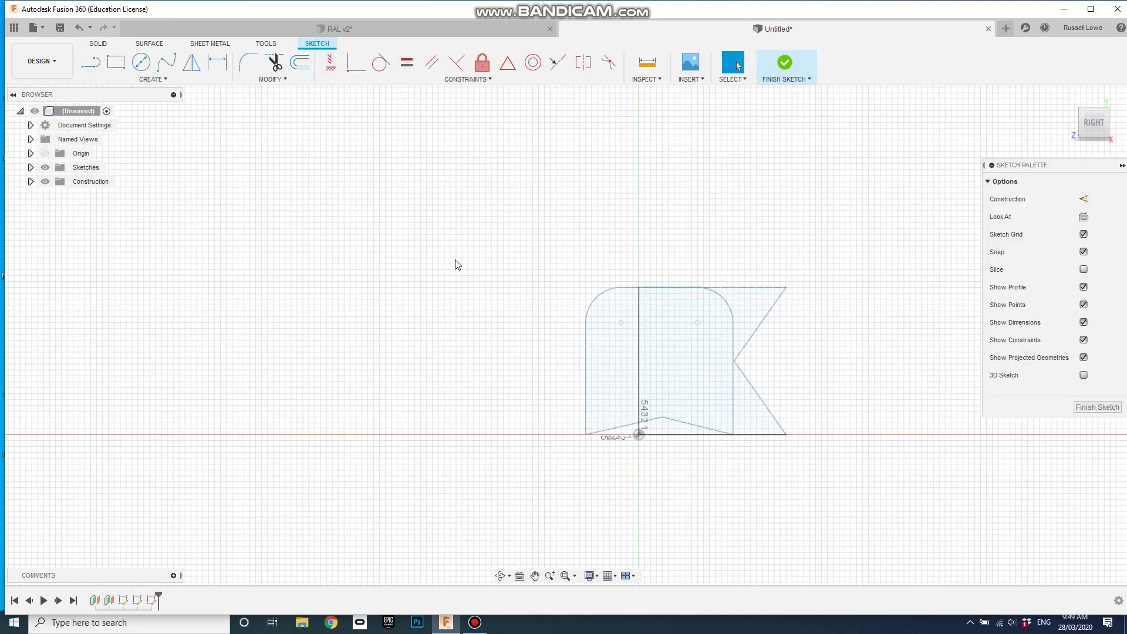
Draw a rectangle from the horizontal axis up to the existing profiles' top edge and a 25 mm circle centred on its vertical side's midpoint.
click(116, 62)
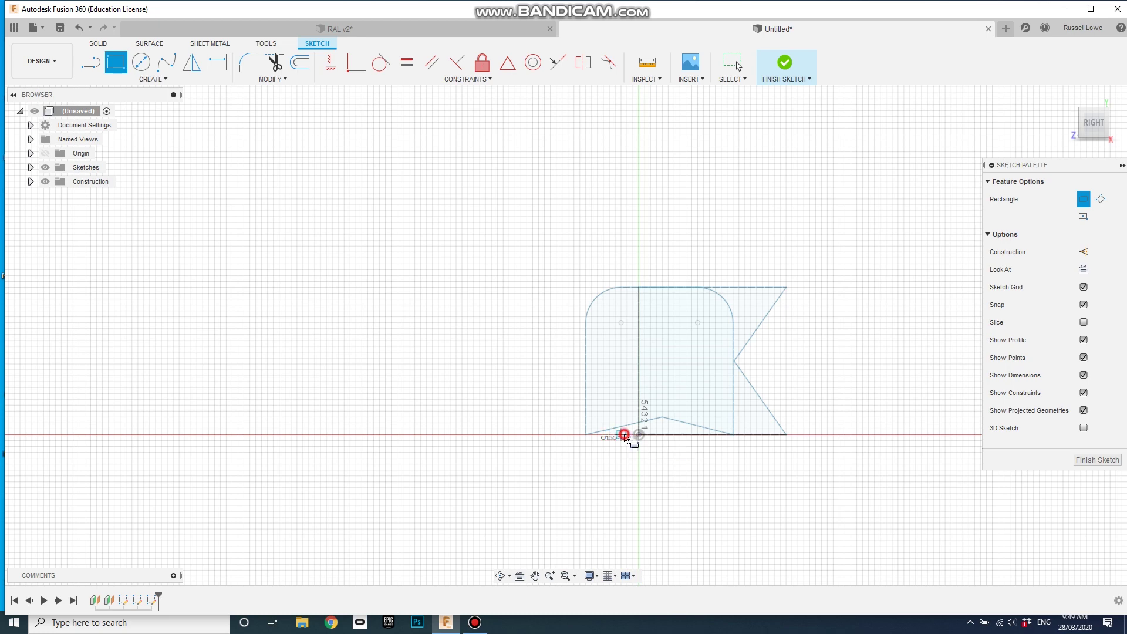
click(622, 435)
click(693, 287)
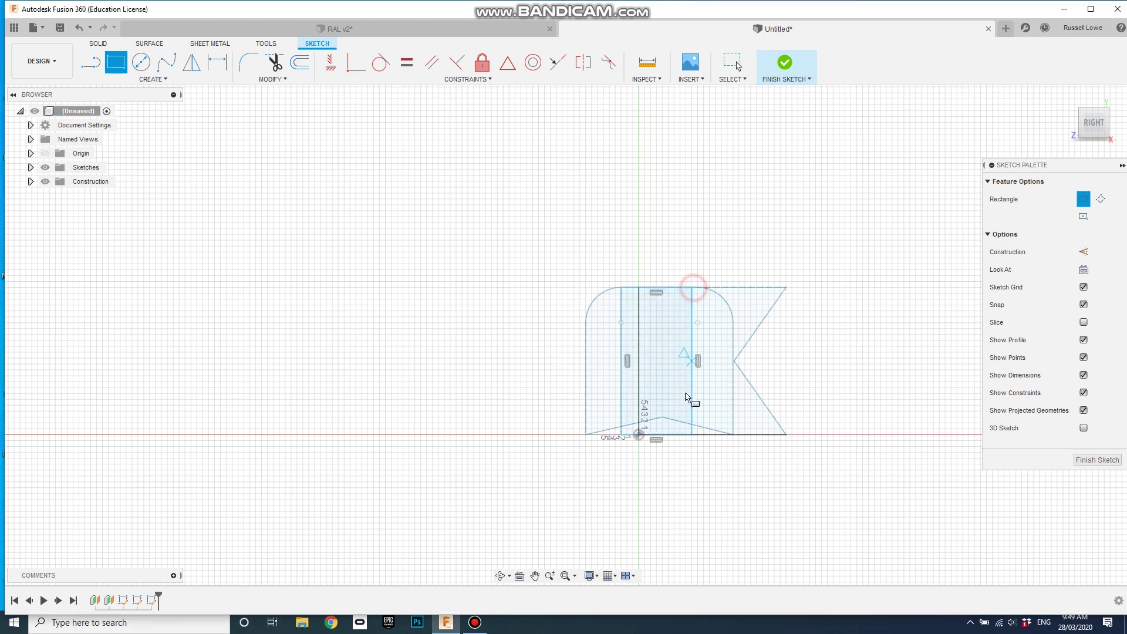
click(141, 63)
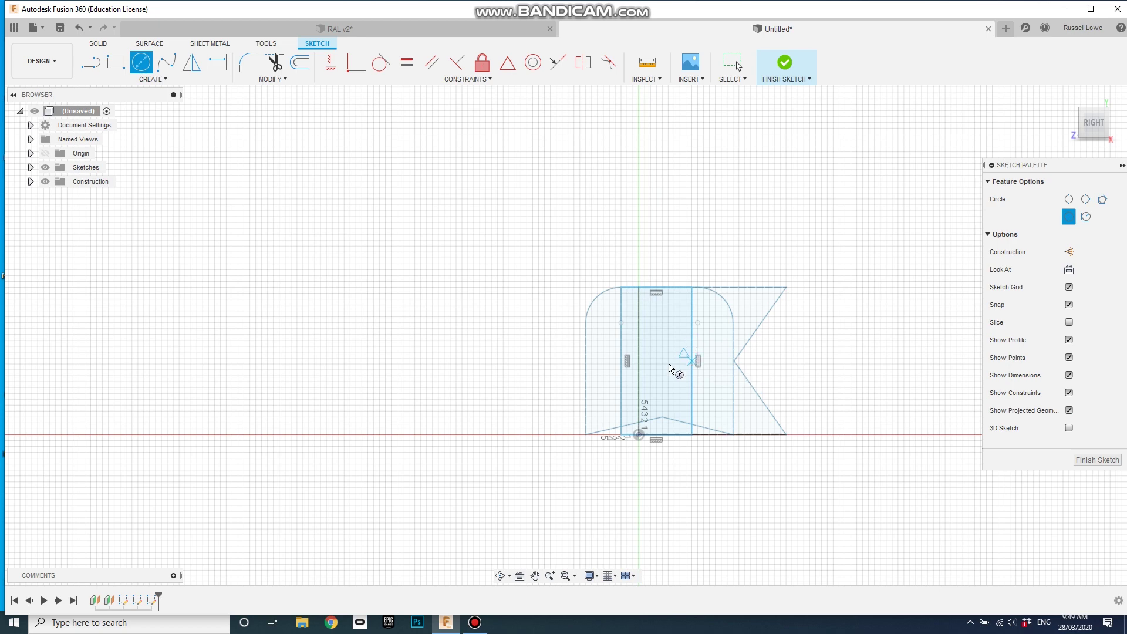
click(691, 360)
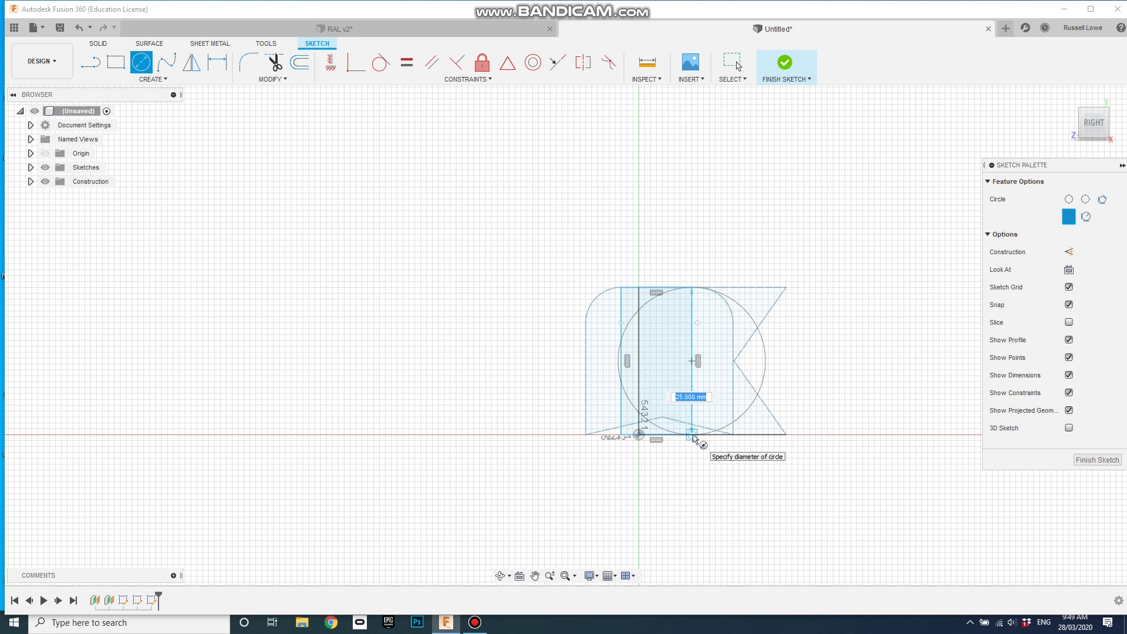
click(692, 292)
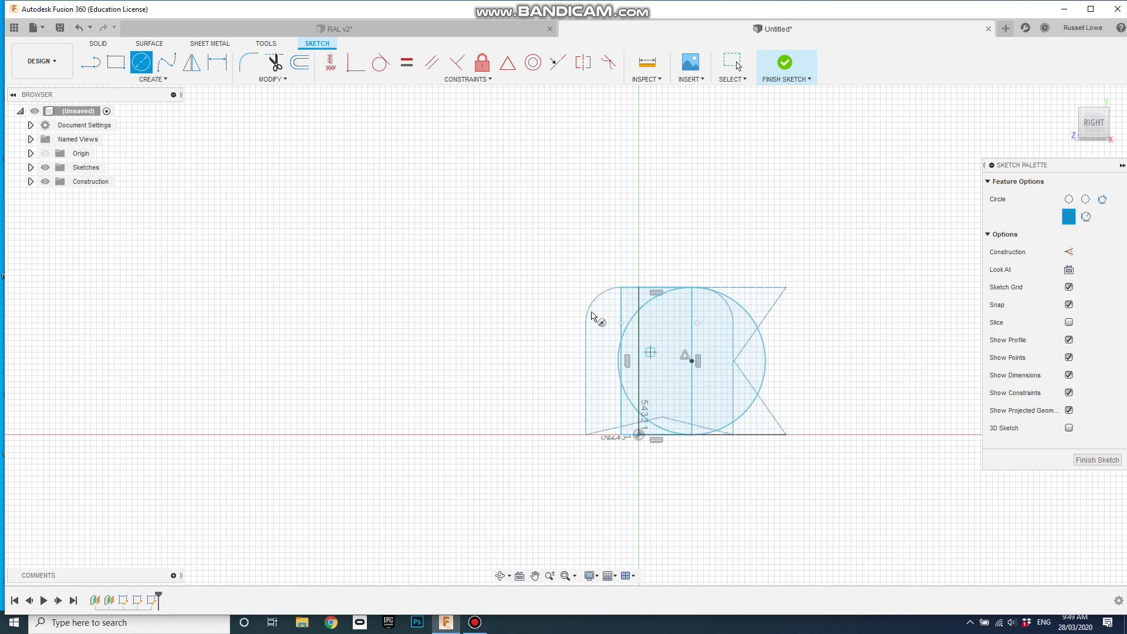
Trim the circle's inner half and the rectangle side through its centre to leave a D-shaped profile, and finish the sketch.
click(275, 64)
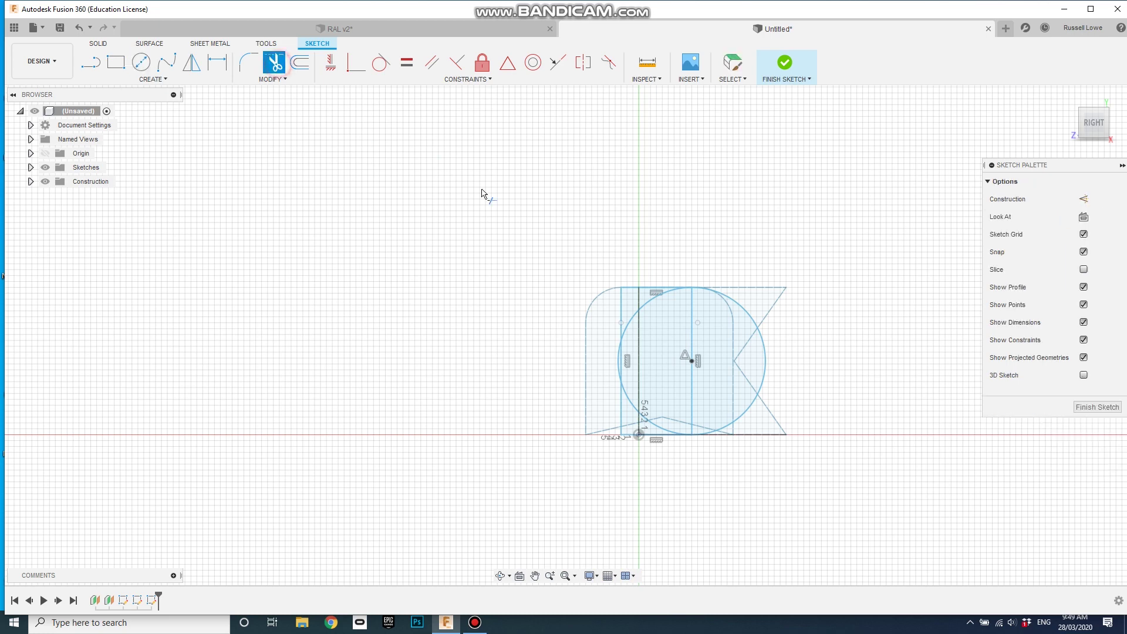
click(621, 369)
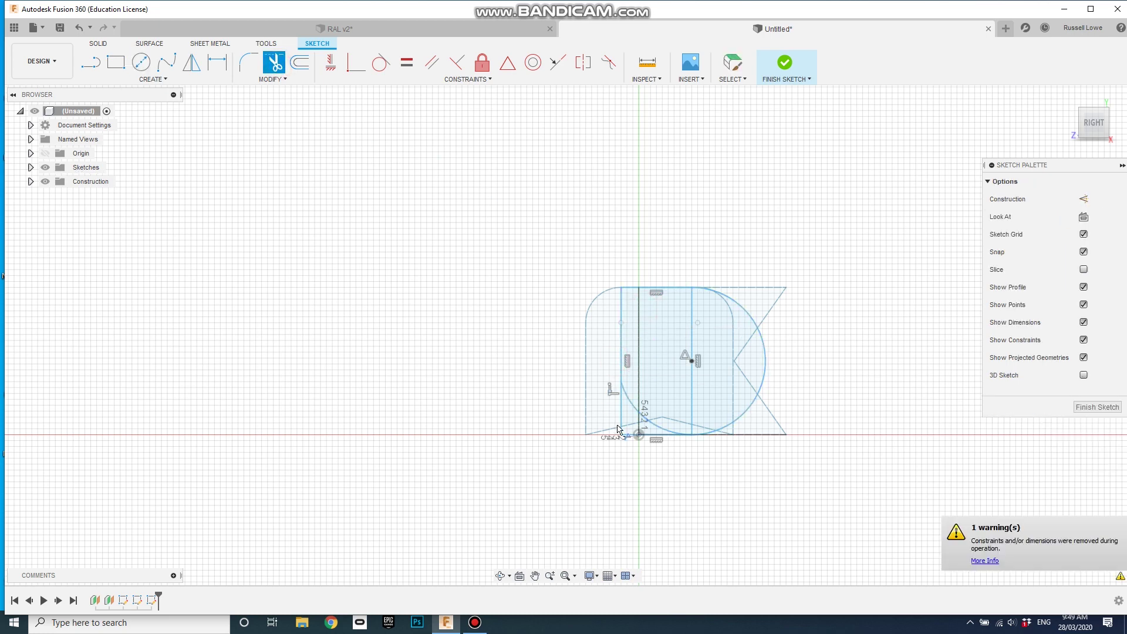
click(636, 408)
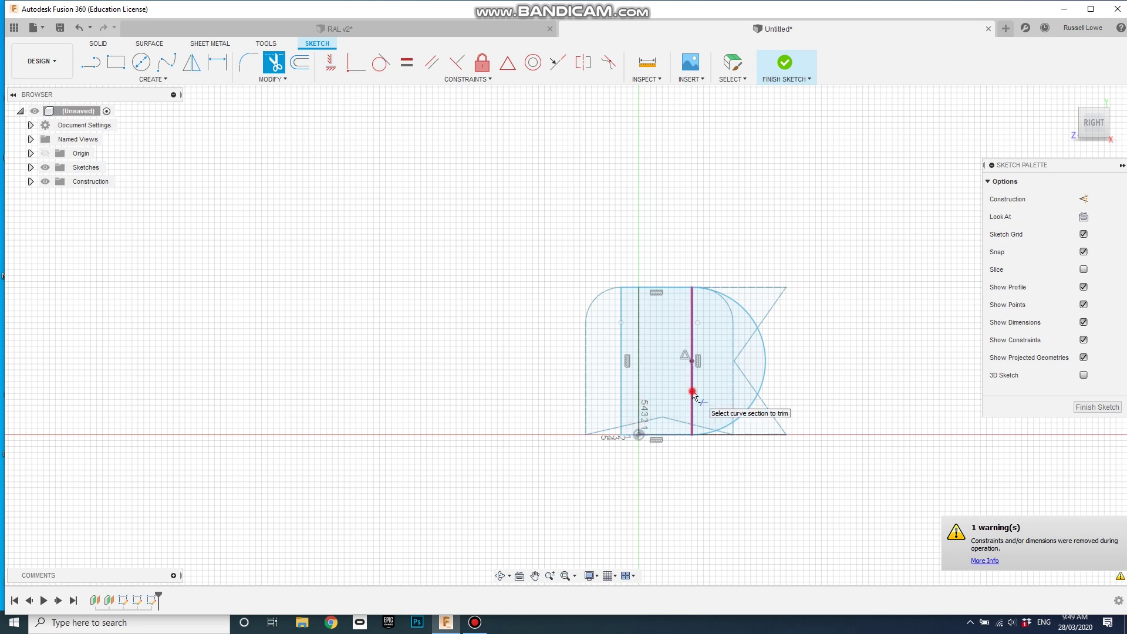
click(694, 392)
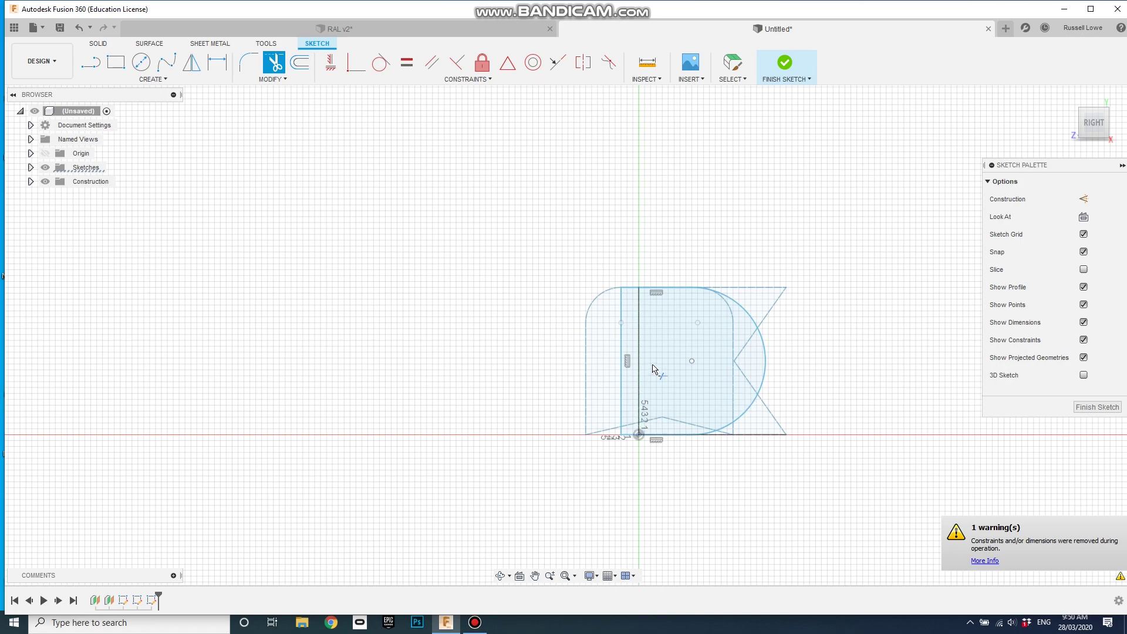
mouse_move(653, 358)
shift+middle_down()
mouse_move(674, 370)
mouse_move(679, 397)
mouse_move(668, 390)
mouse_move(674, 378)
mouse_move(556, 378)
mouse_move(606, 373)
shift+middle_up()
scroll(668, 391, down, 4)
scroll(674, 395, up, 3)
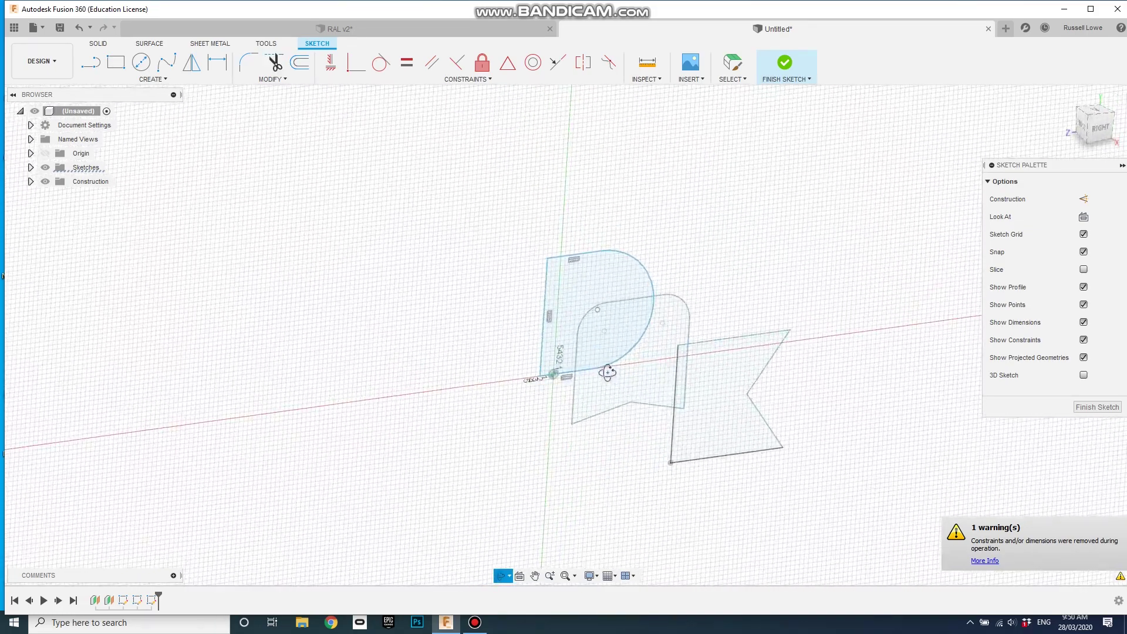
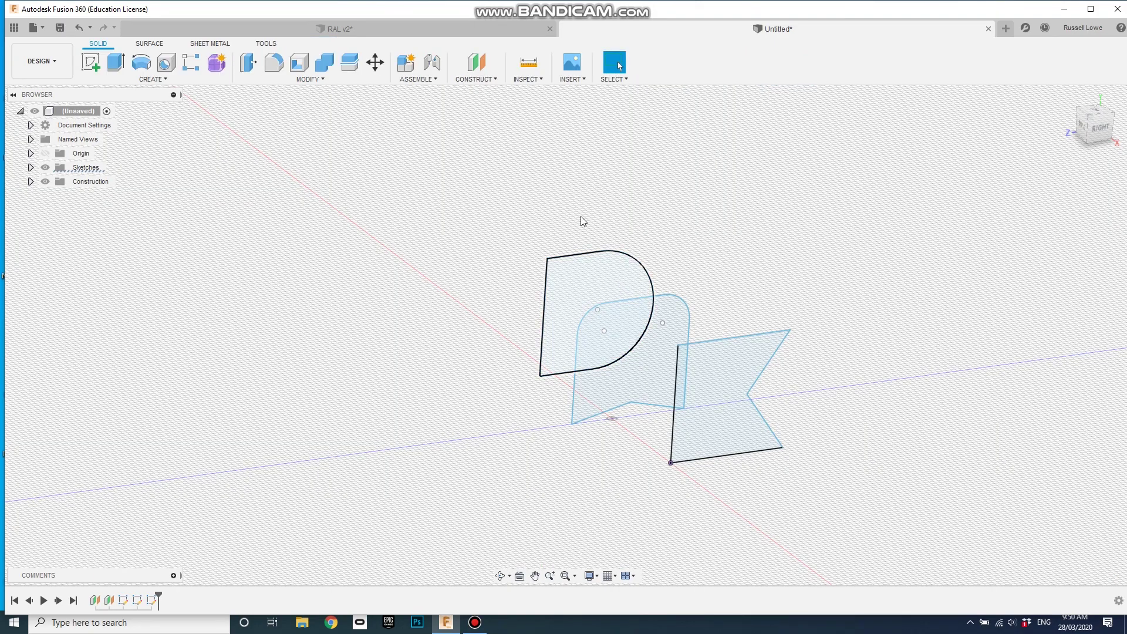
Reopen the sketch of the rounded profile with the shallow notch for editing.
click(1110, 131)
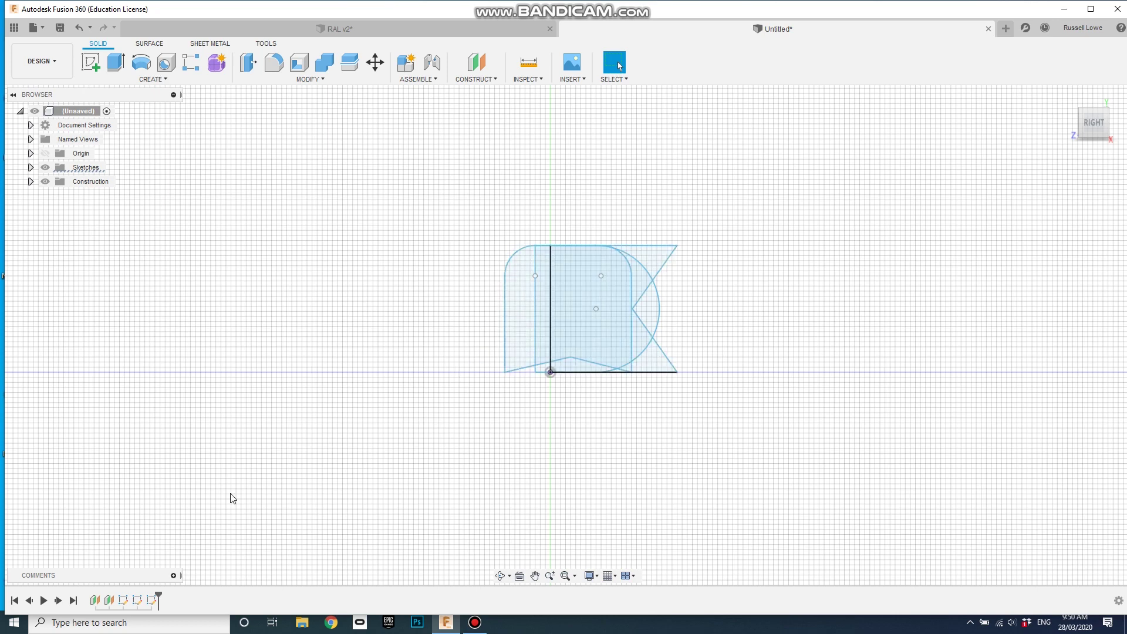
click(137, 601)
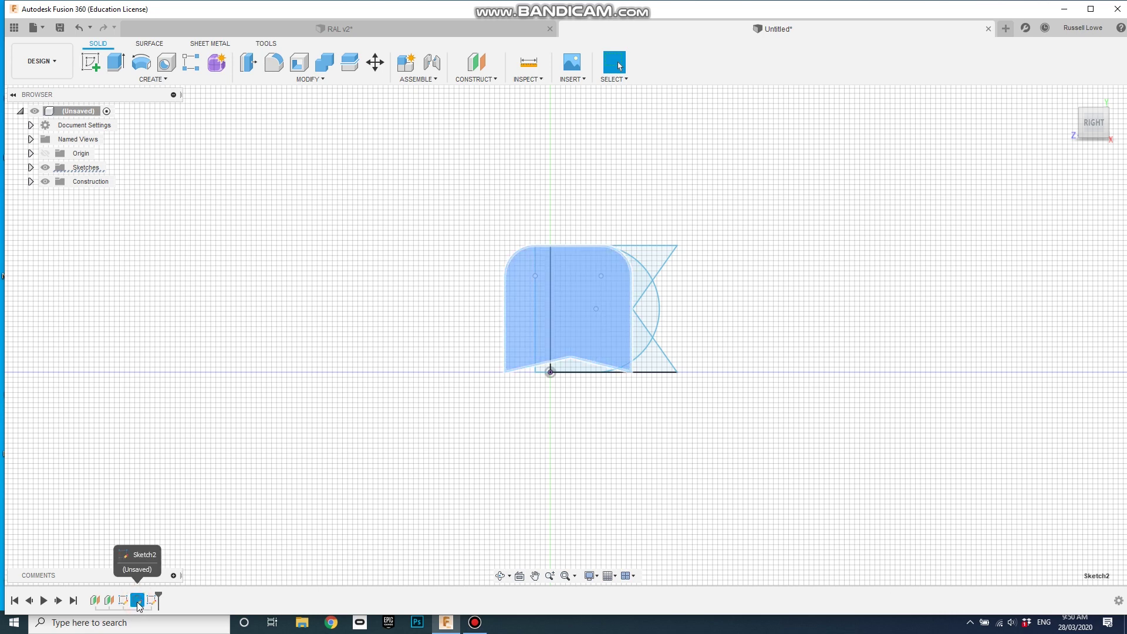
right_click(139, 602)
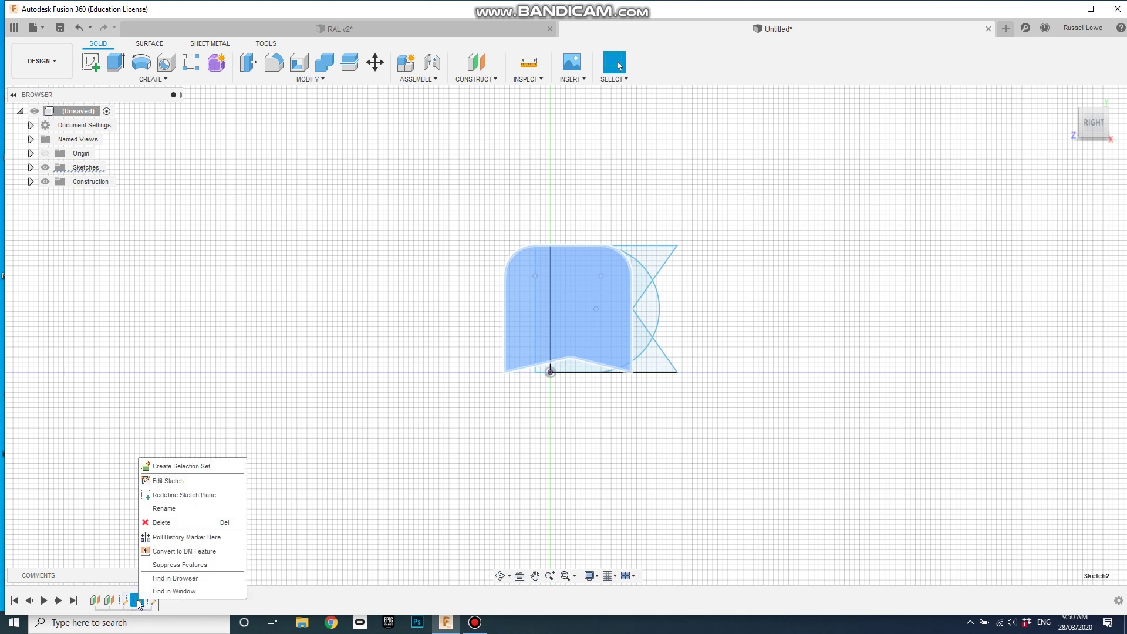
click(167, 484)
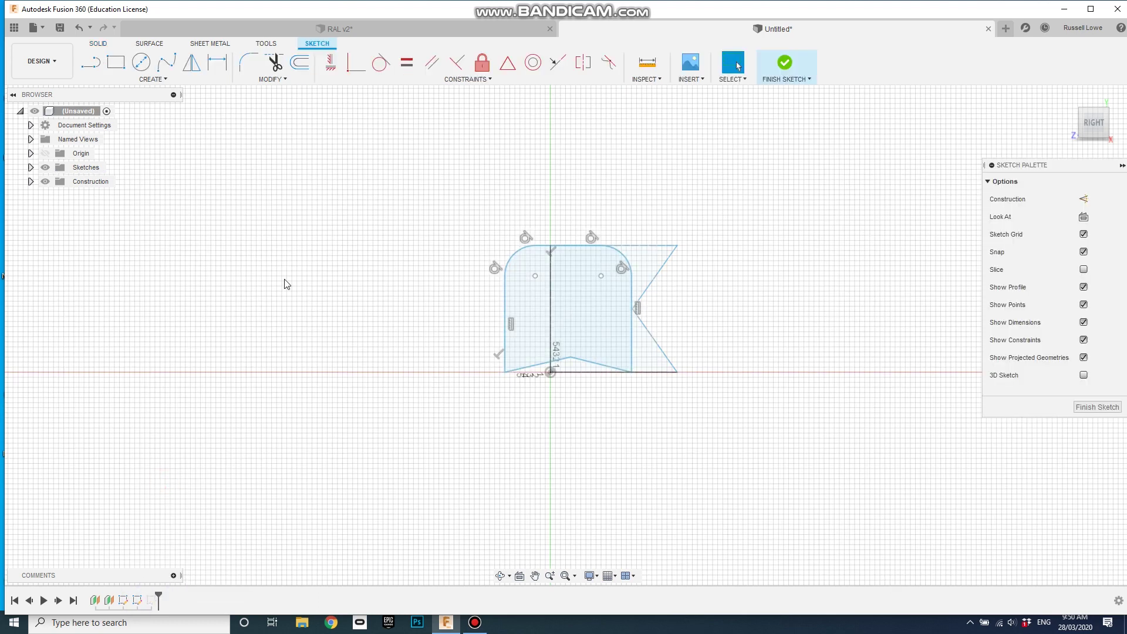
click(164, 79)
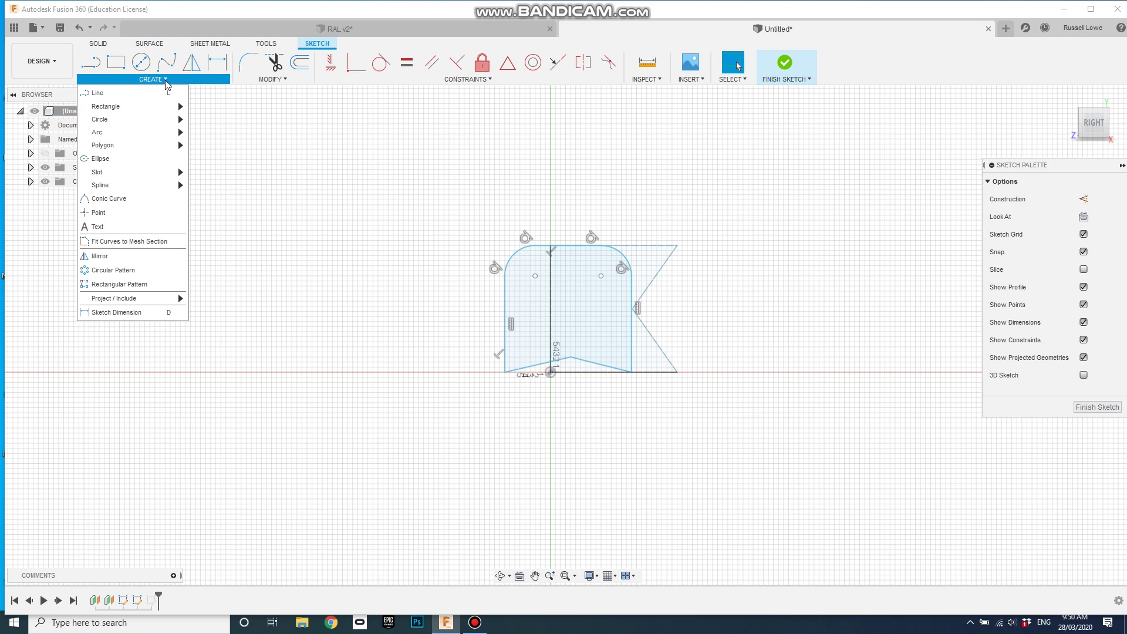
click(279, 80)
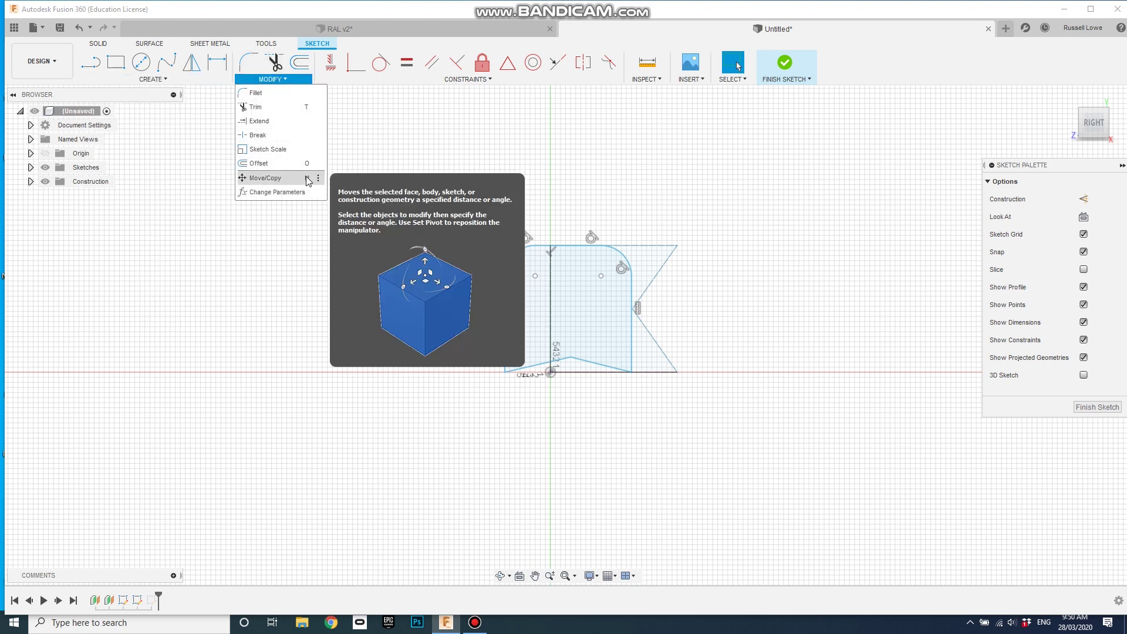
click(266, 178)
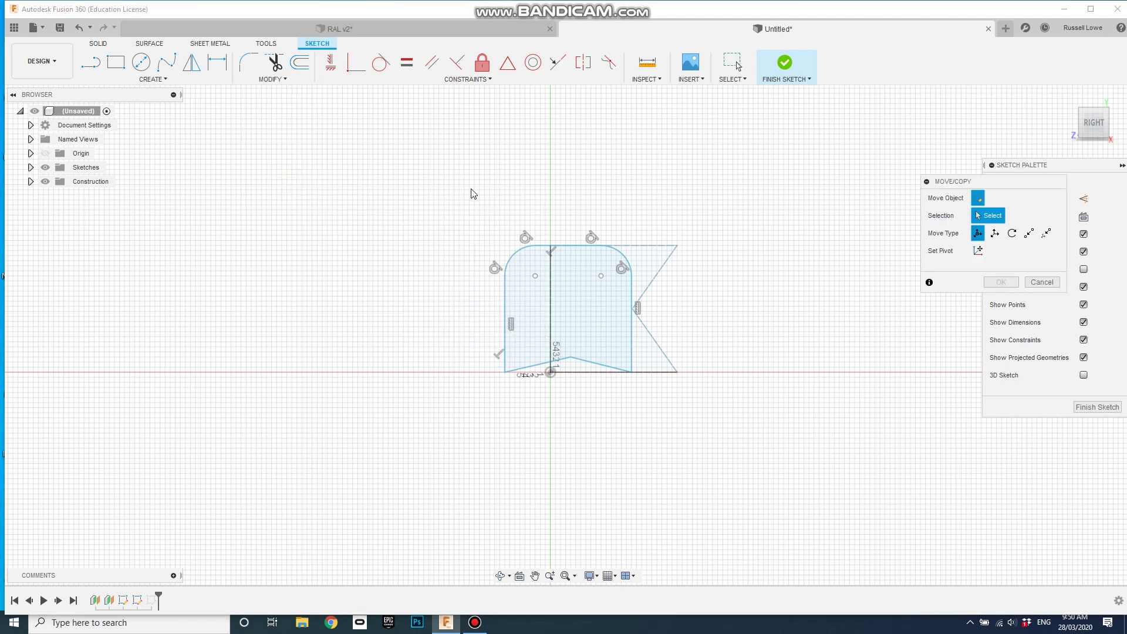
drag(467, 197, 687, 455)
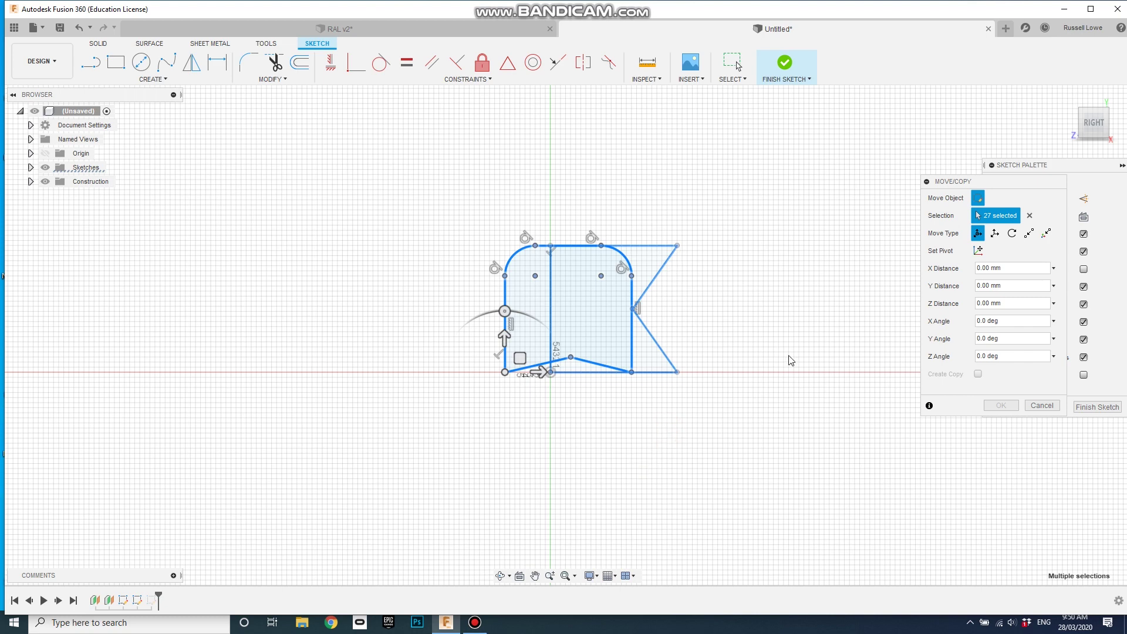
click(1042, 405)
click(775, 363)
Move the rounded profile about -2.7 mm in X and 8.5 mm in Y, rotate it 20°, and lower it about 4.1 mm, finishing the sketch.
drag(697, 408, 485, 179)
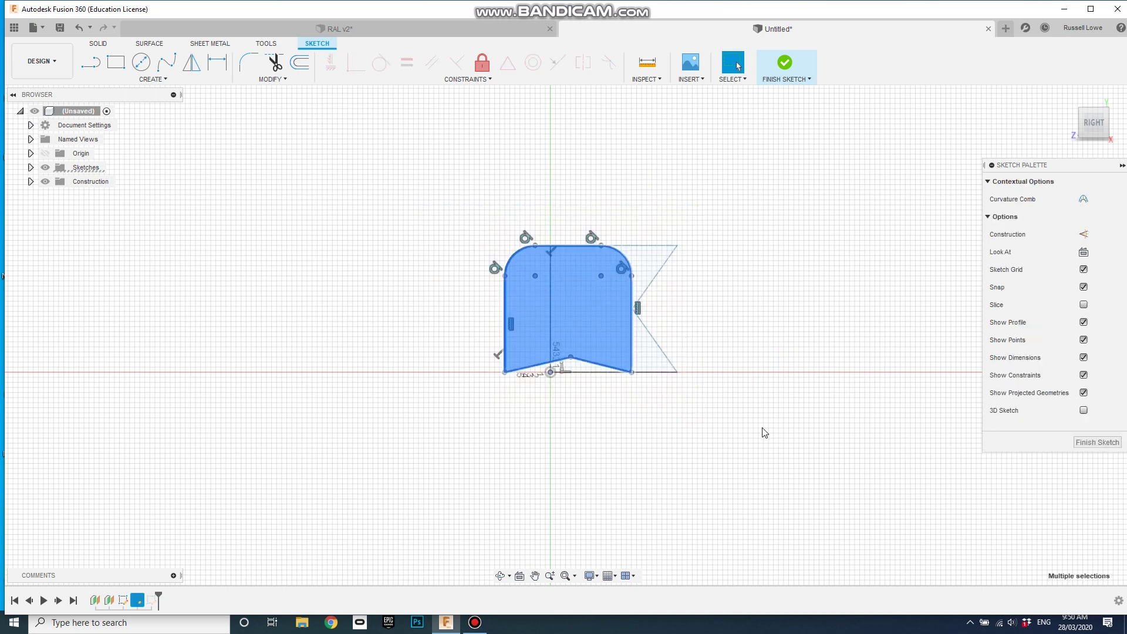
click(272, 79)
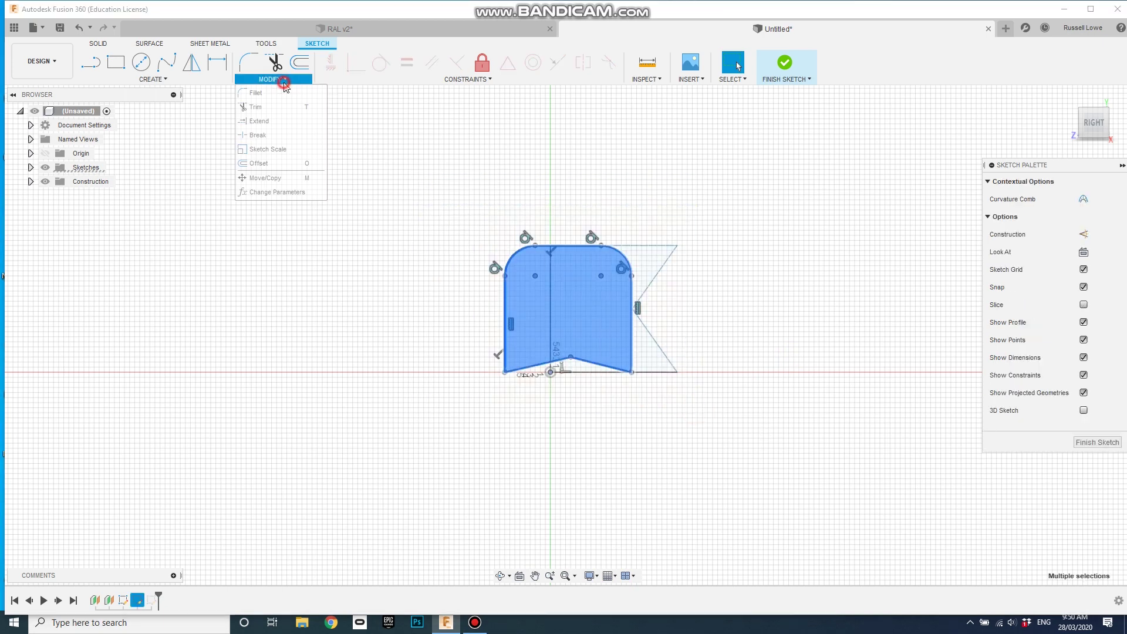
click(270, 177)
drag(550, 262, 535, 228)
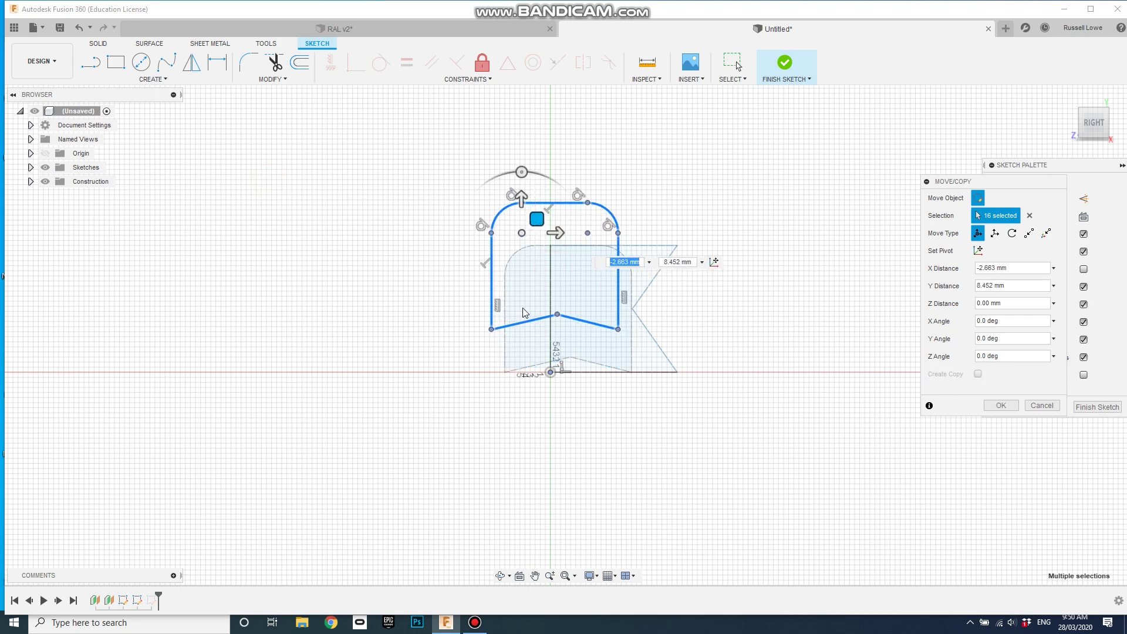
drag(521, 172, 500, 176)
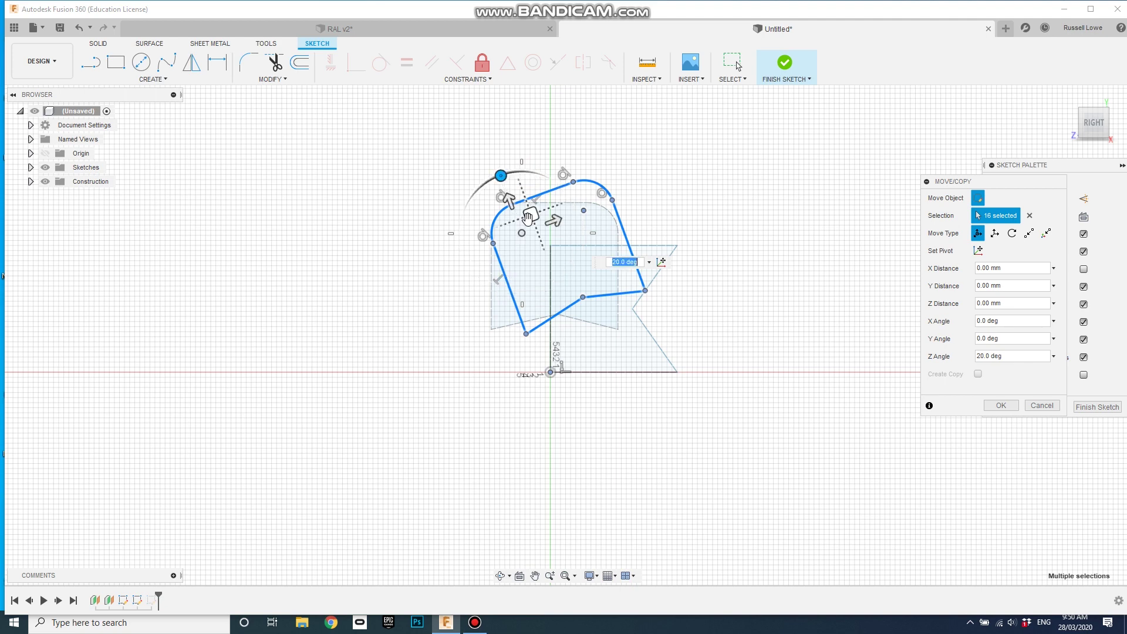
drag(530, 216, 536, 235)
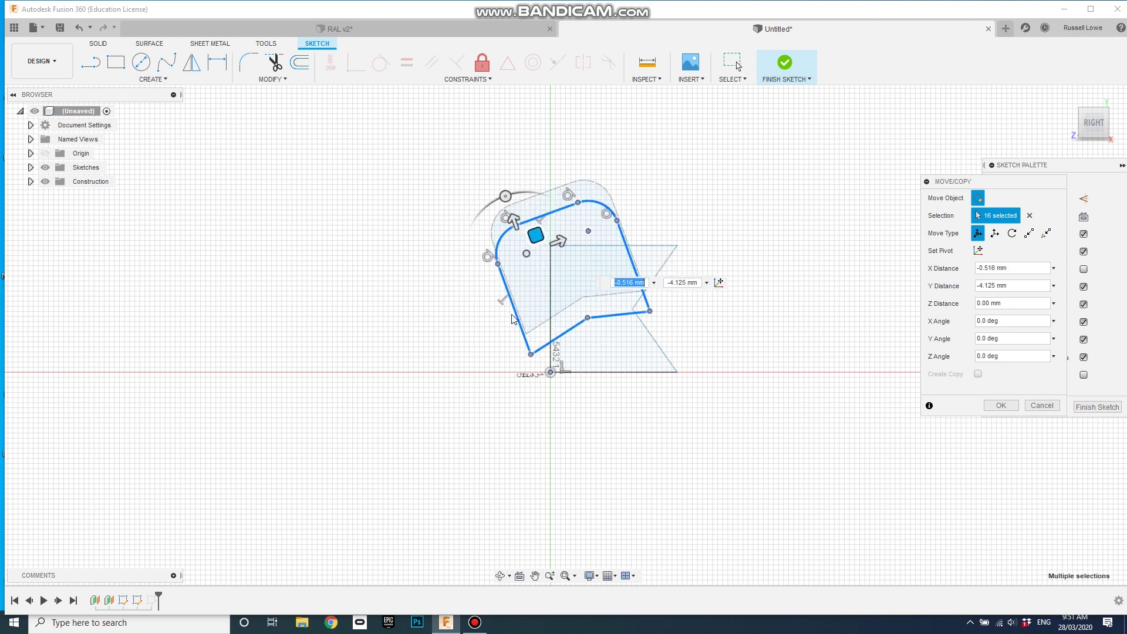
click(785, 65)
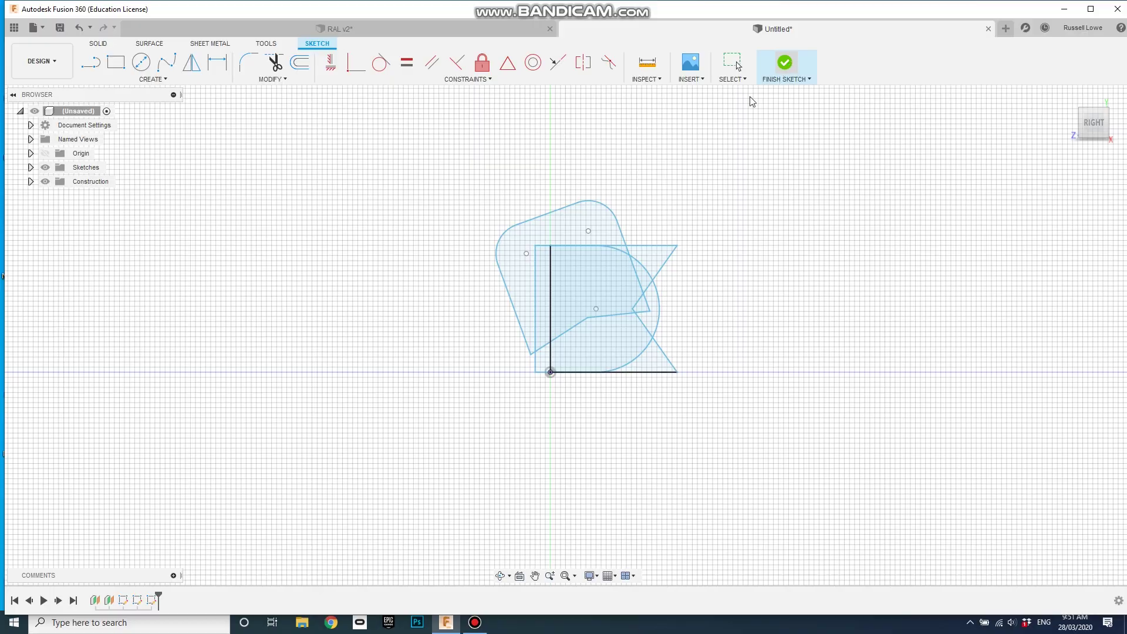
Loft a new body from the right-side notched profile through the rotated rounded profile to the D-shaped profile.
mouse_move(706, 428)
shift+middle_down()
mouse_move(755, 448)
mouse_move(710, 456)
shift+middle_up()
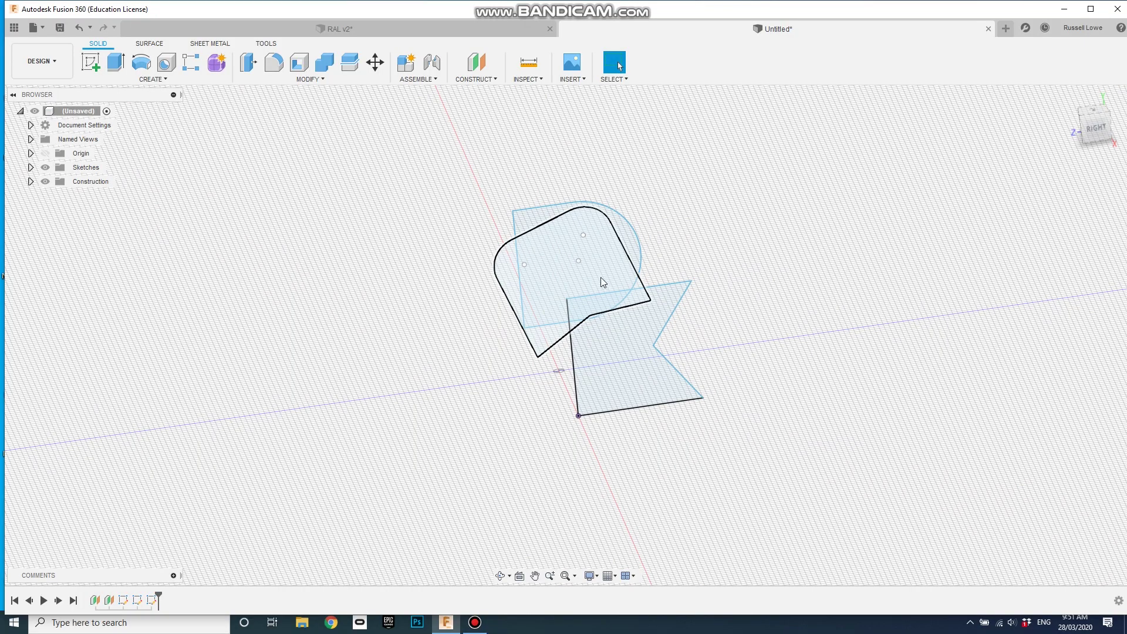
mouse_move(769, 390)
shift+middle_down()
mouse_move(707, 403)
mouse_move(727, 413)
shift+middle_up()
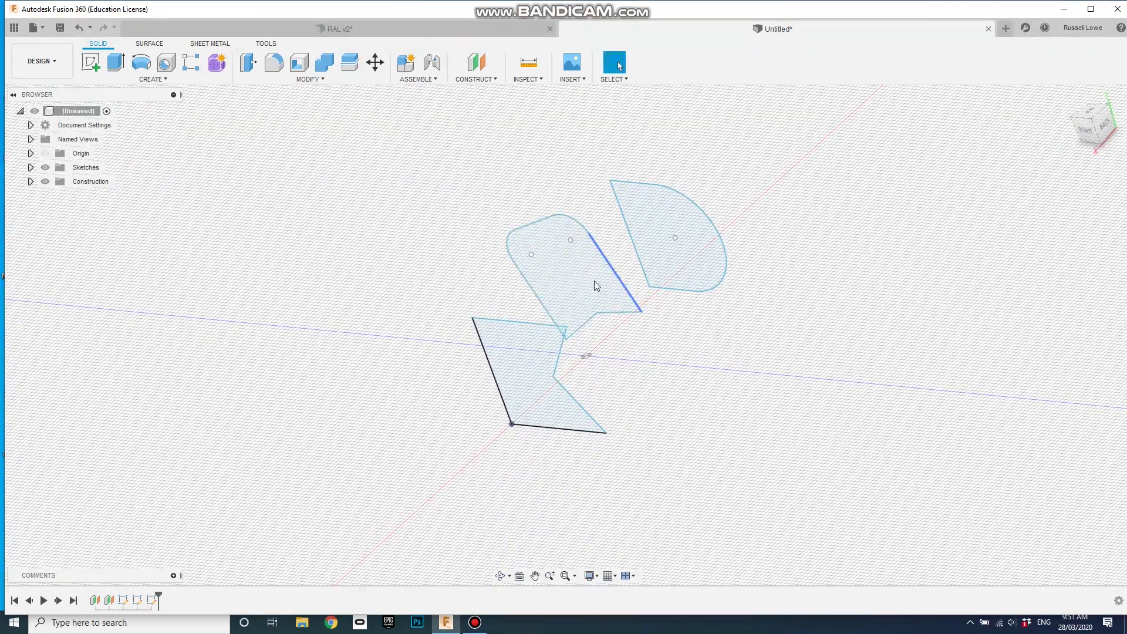
mouse_move(720, 391)
shift+middle_down()
mouse_move(752, 360)
mouse_move(798, 354)
mouse_move(745, 373)
mouse_move(753, 393)
shift+middle_up()
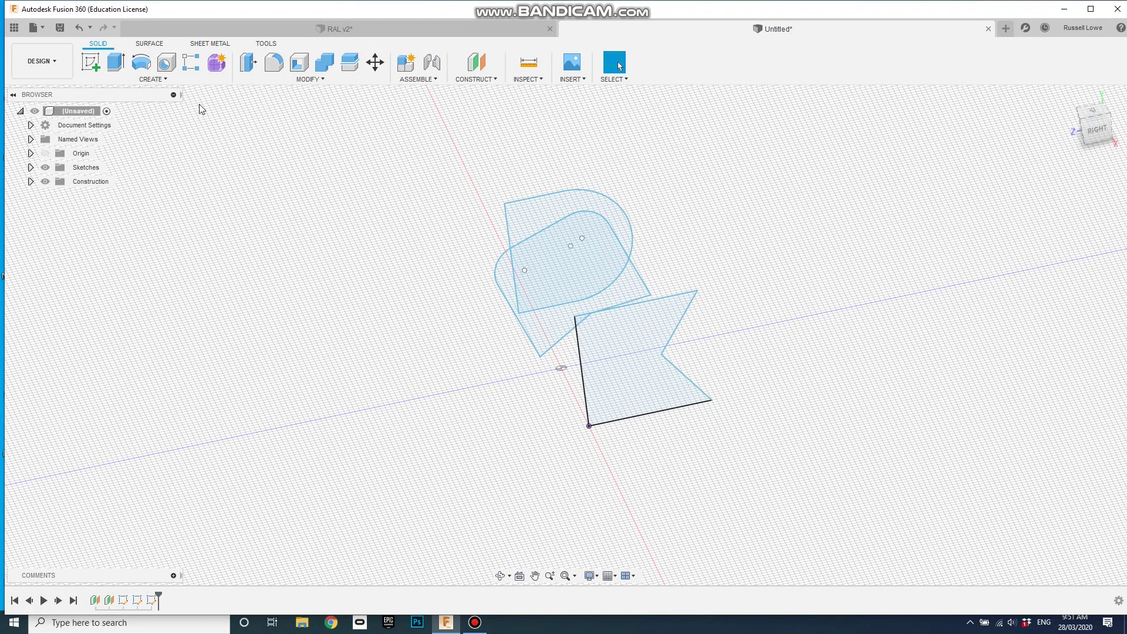
click(164, 82)
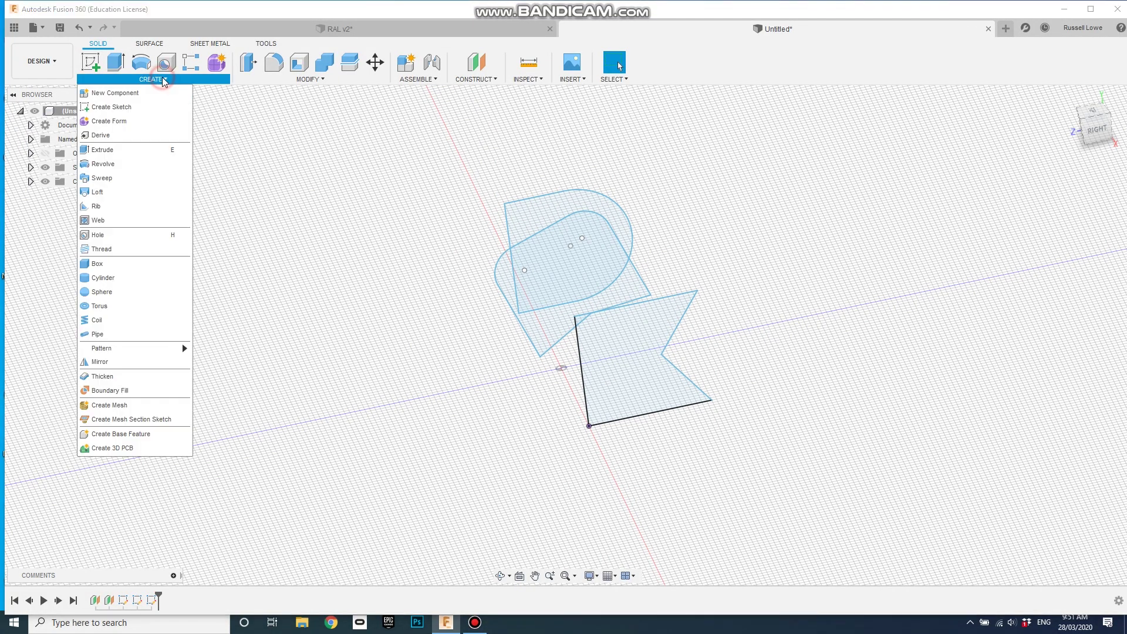
click(113, 196)
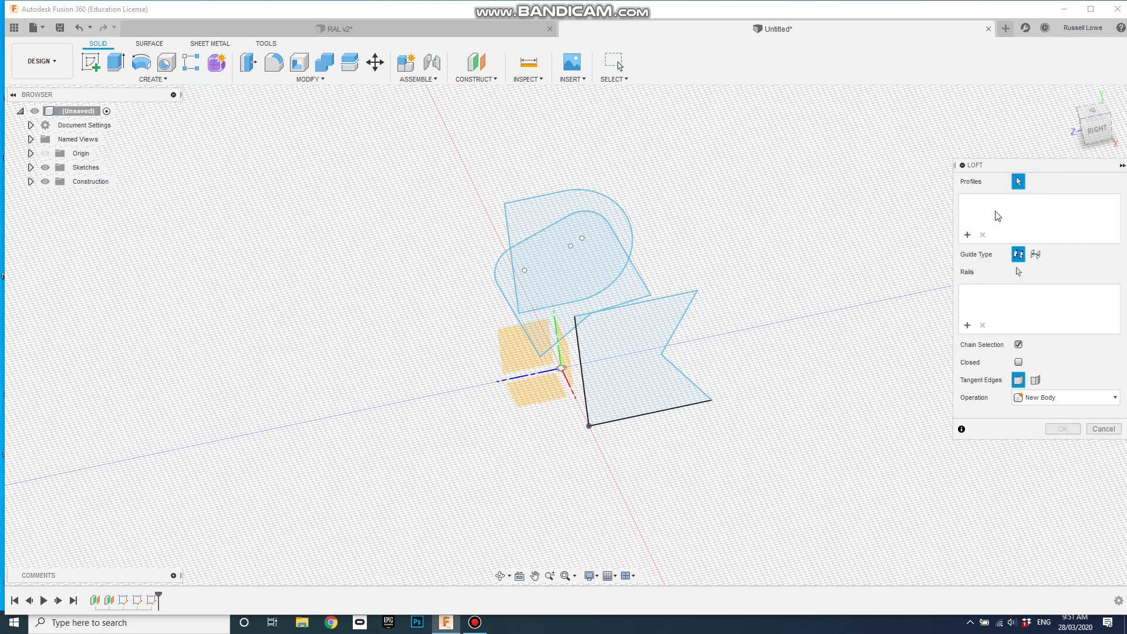
click(604, 333)
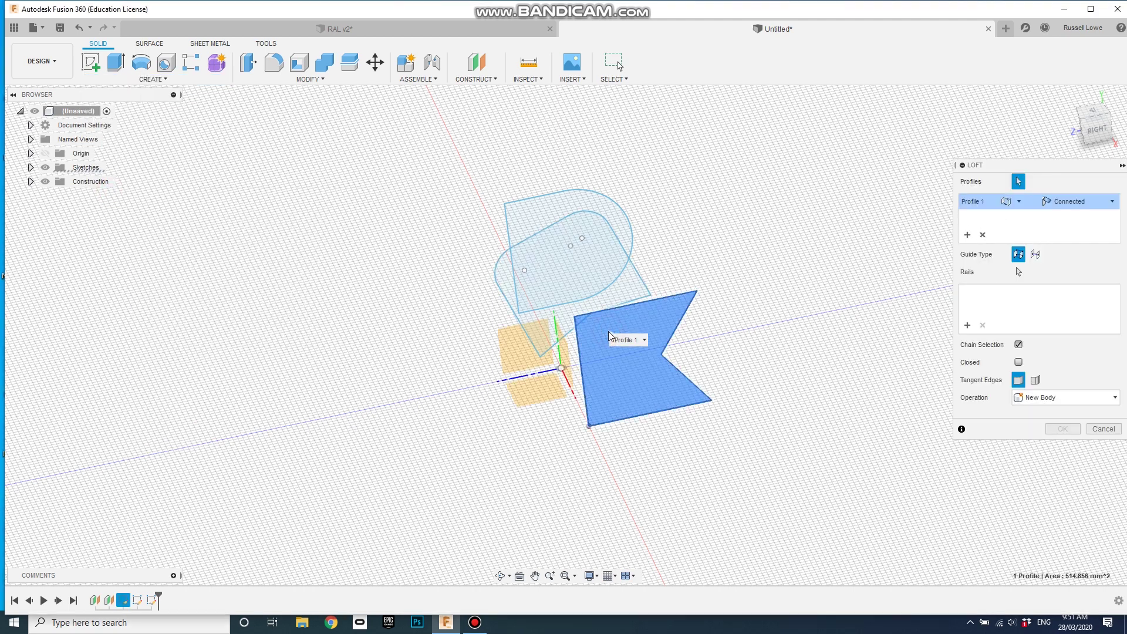
click(560, 279)
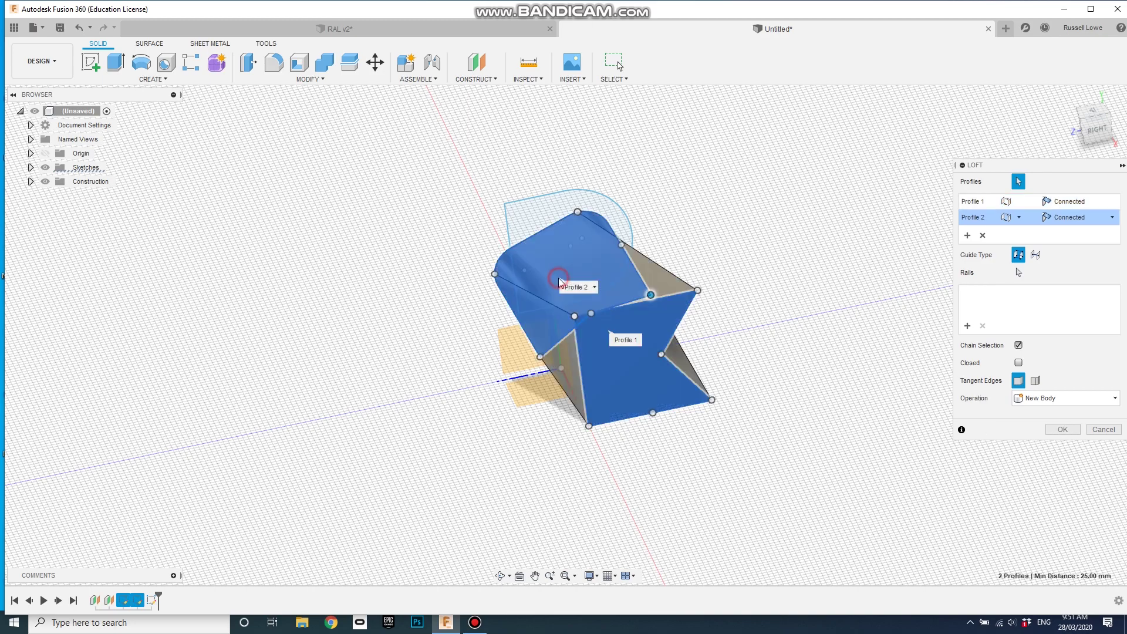
click(540, 215)
mouse_move(717, 352)
shift+middle_down()
mouse_move(778, 393)
mouse_move(705, 397)
mouse_move(712, 407)
mouse_move(838, 395)
shift+middle_up()
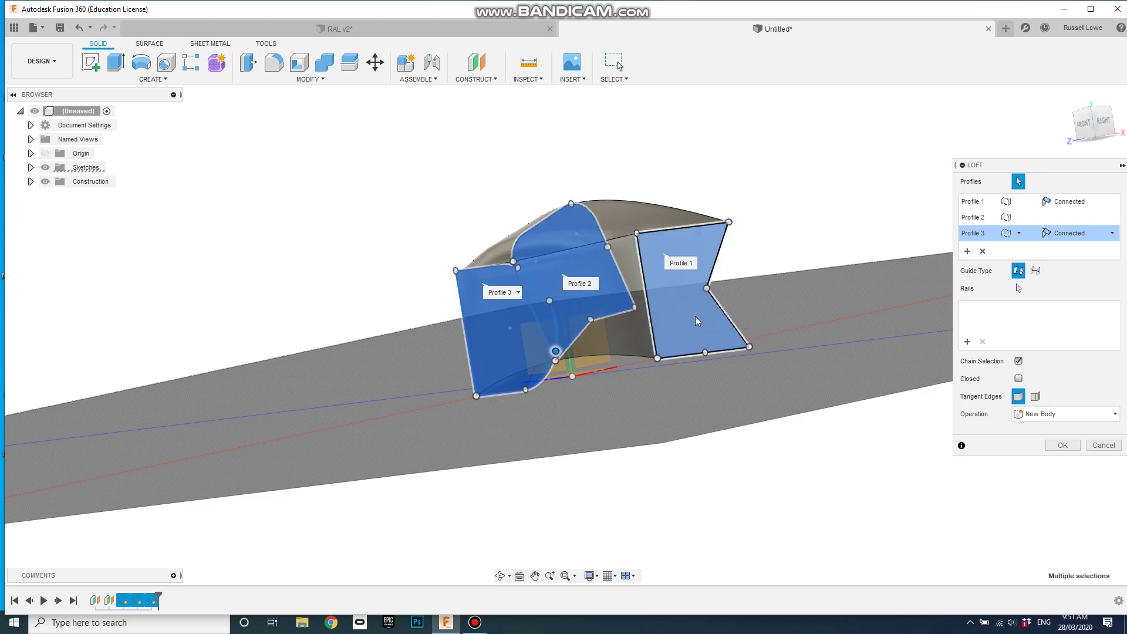
shift+middle_drag(695, 311, 602, 325)
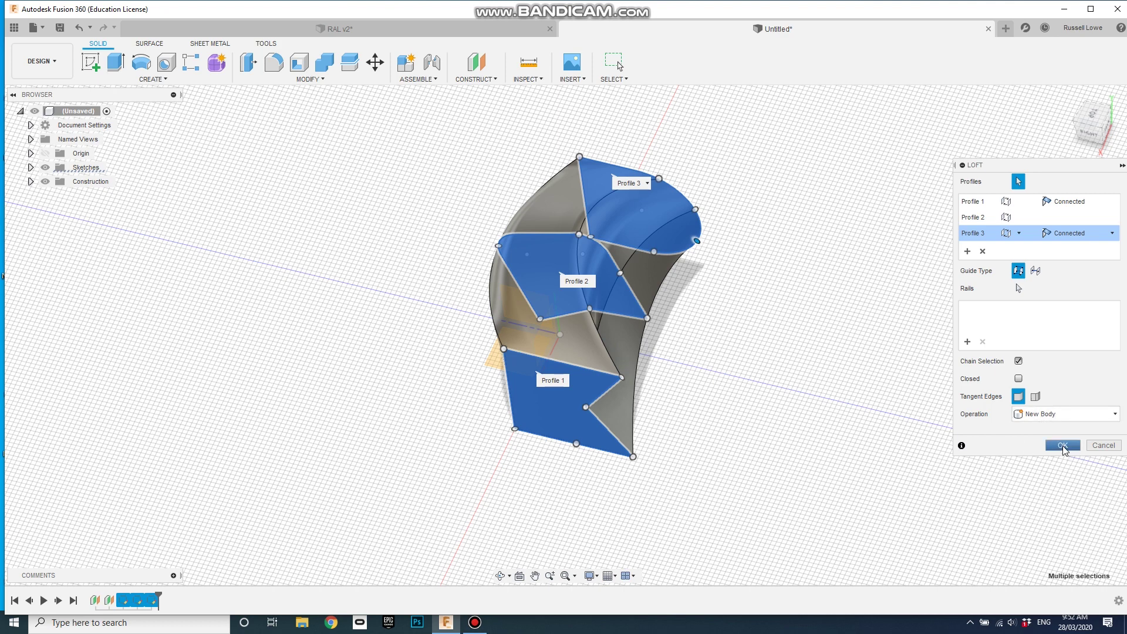
click(1062, 445)
shift+middle_drag(910, 453, 884, 346)
mouse_move(884, 346)
mouse_down()
mouse_move(901, 312)
mouse_move(926, 345)
mouse_move(901, 354)
mouse_up()
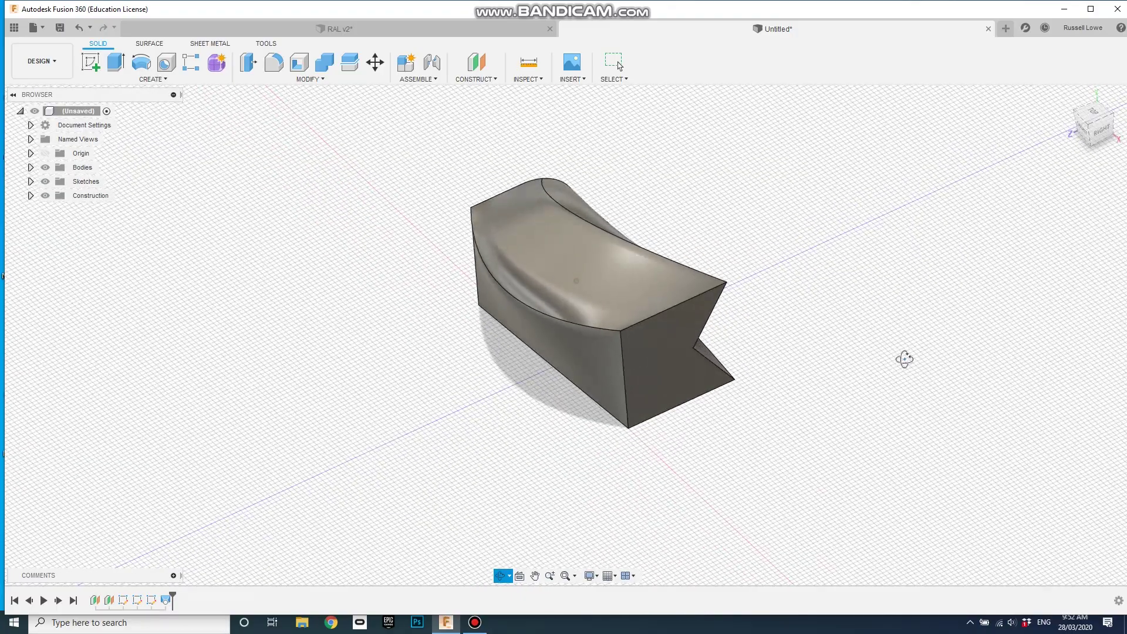
Start a Shell on the lofted body, choosing the notched end face and the D-shaped end face as openings.
key(Escape)
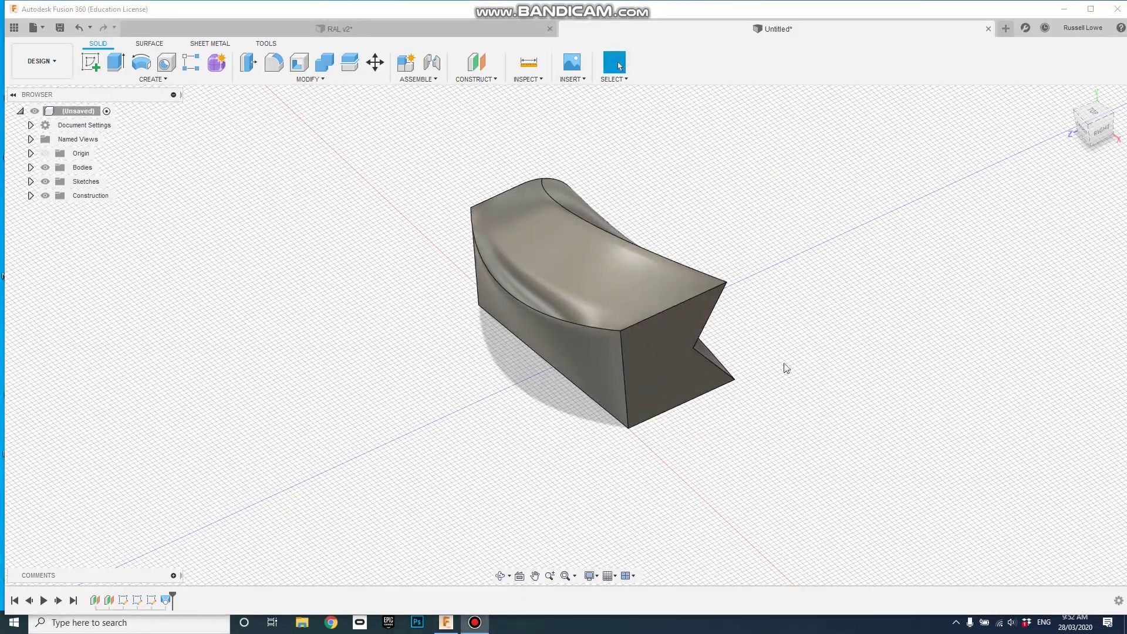
shift+middle_drag(794, 389, 821, 432)
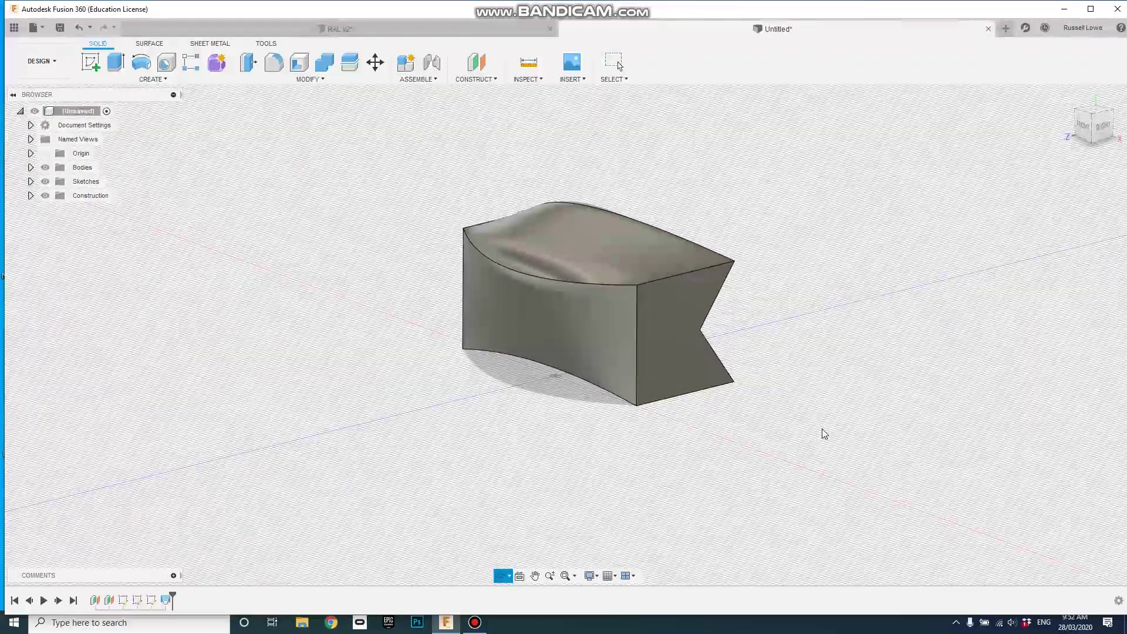
key(Escape)
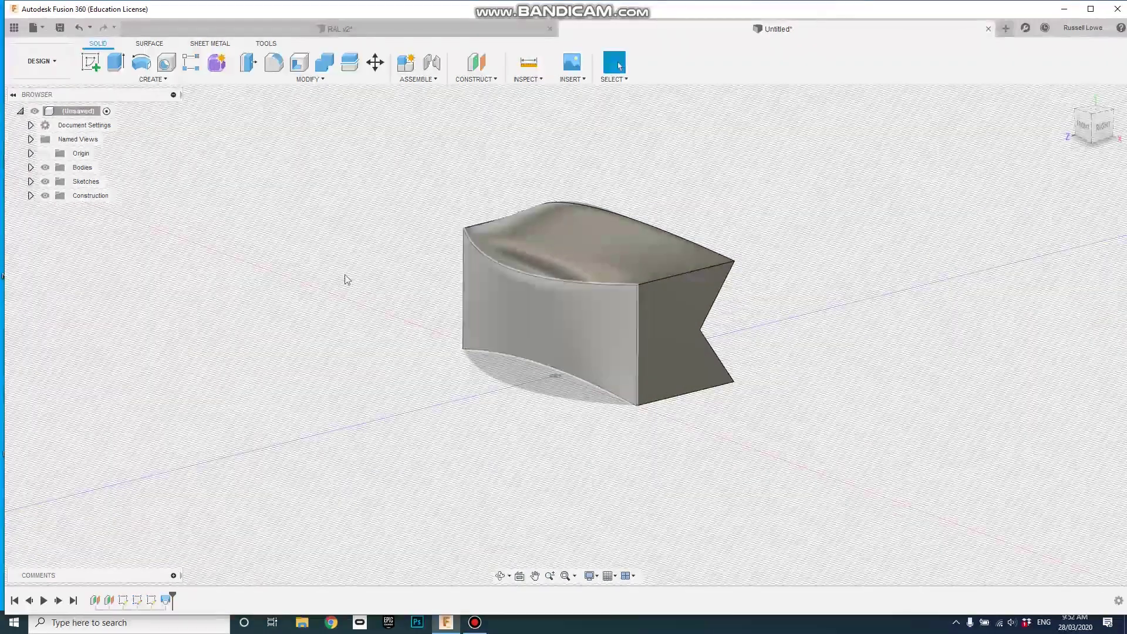
click(305, 69)
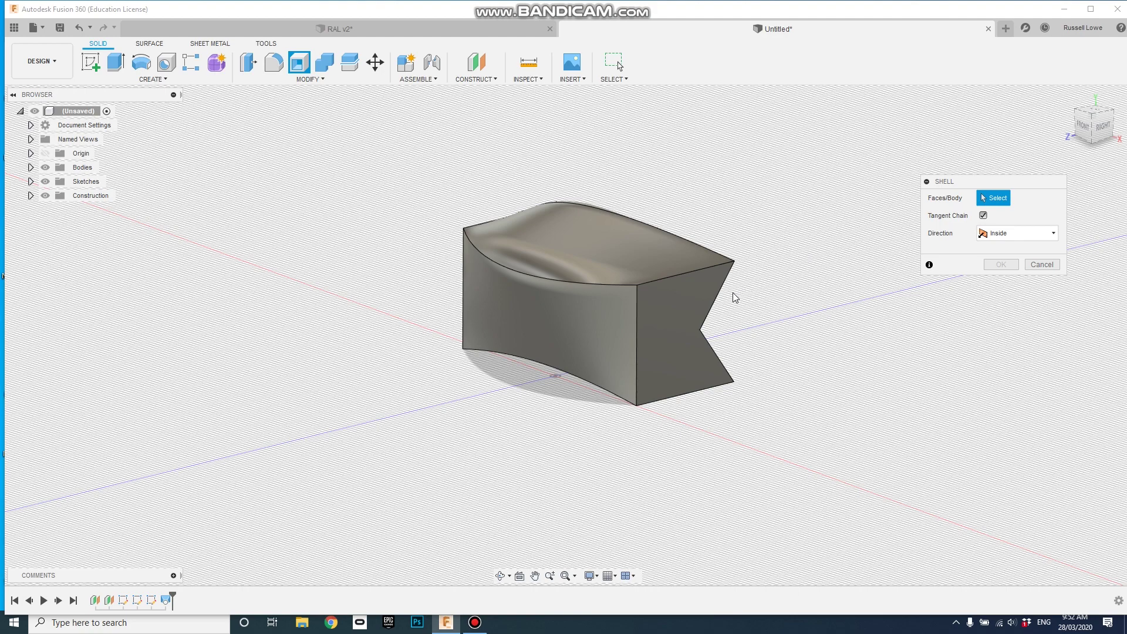
click(675, 306)
shift+middle_drag(619, 323, 650, 367)
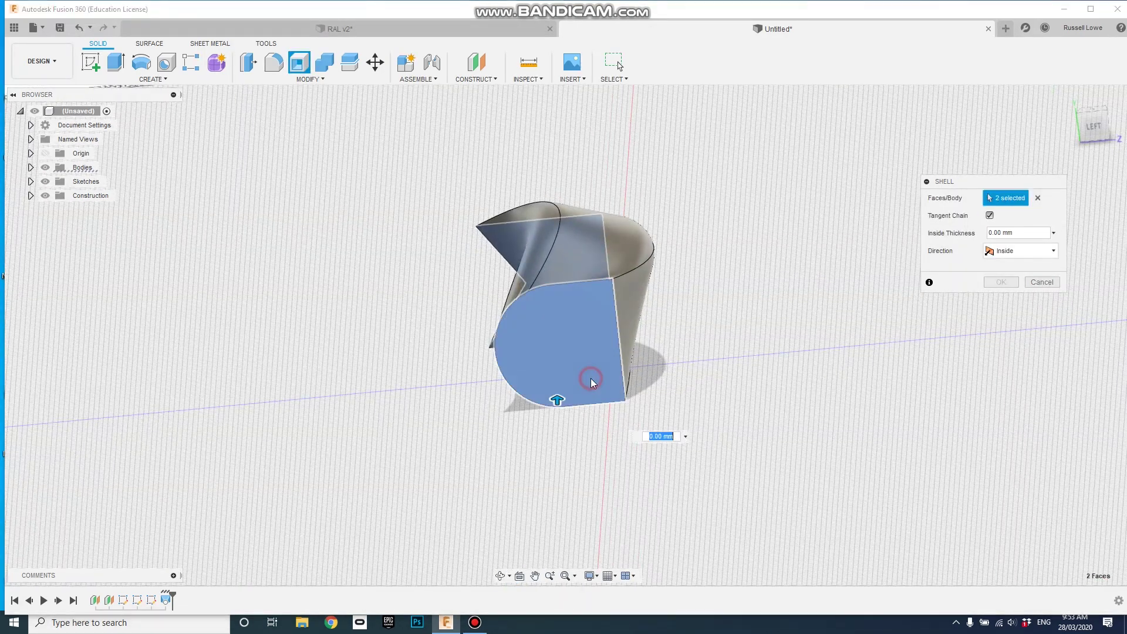
click(591, 378)
shift+middle_drag(755, 382, 693, 455)
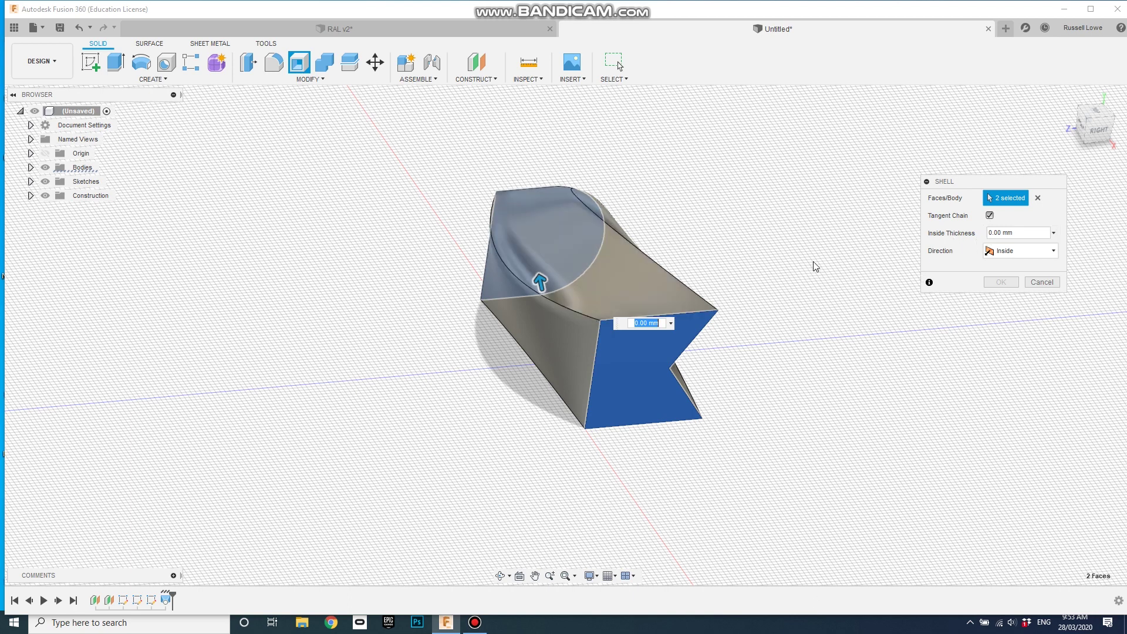
Try an inside thickness of 2.00 mm for the shell.
click(1009, 233)
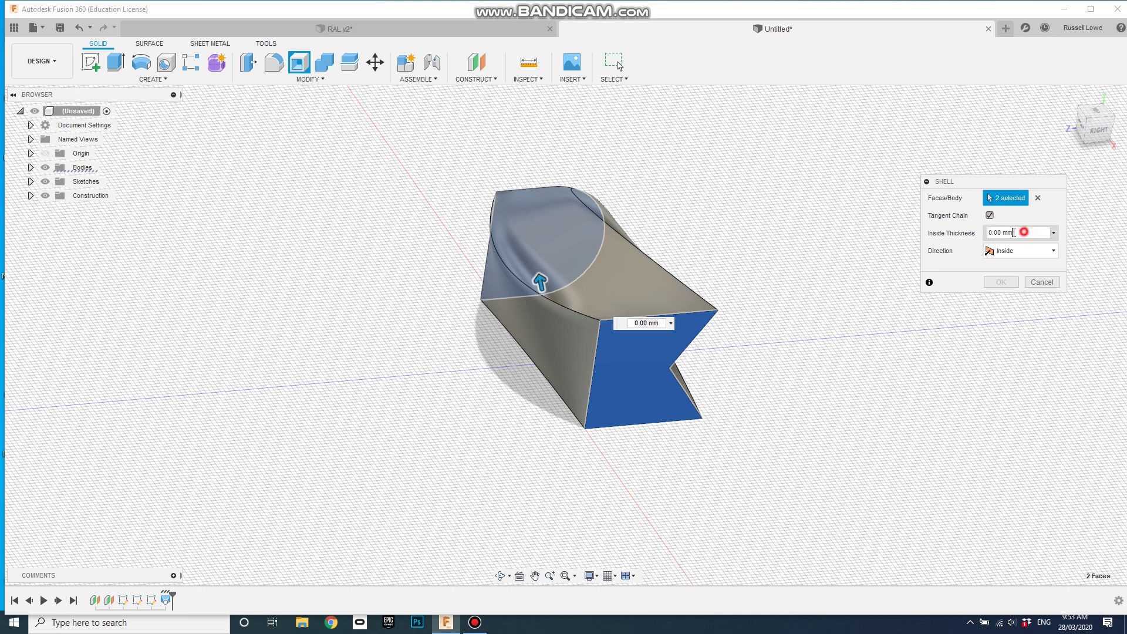
click(1055, 234)
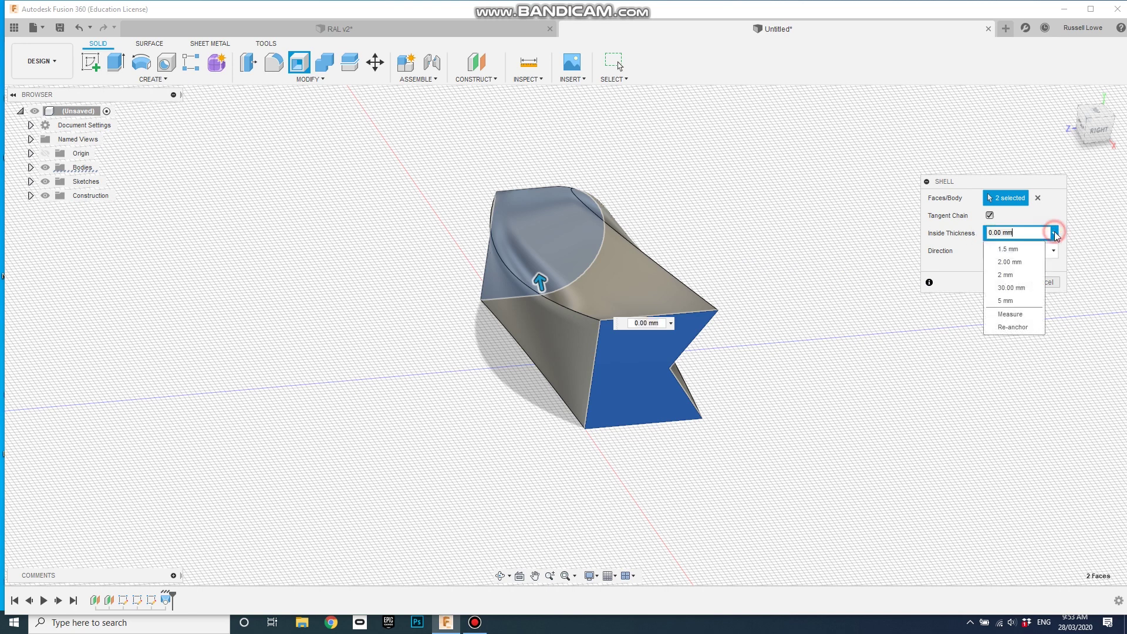
click(1011, 262)
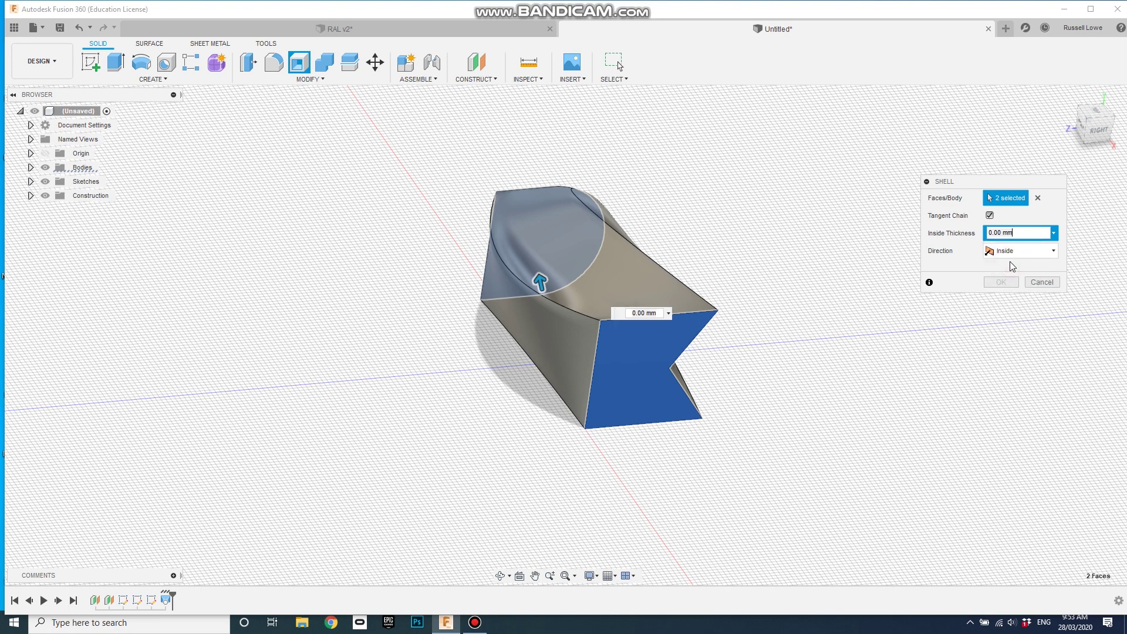
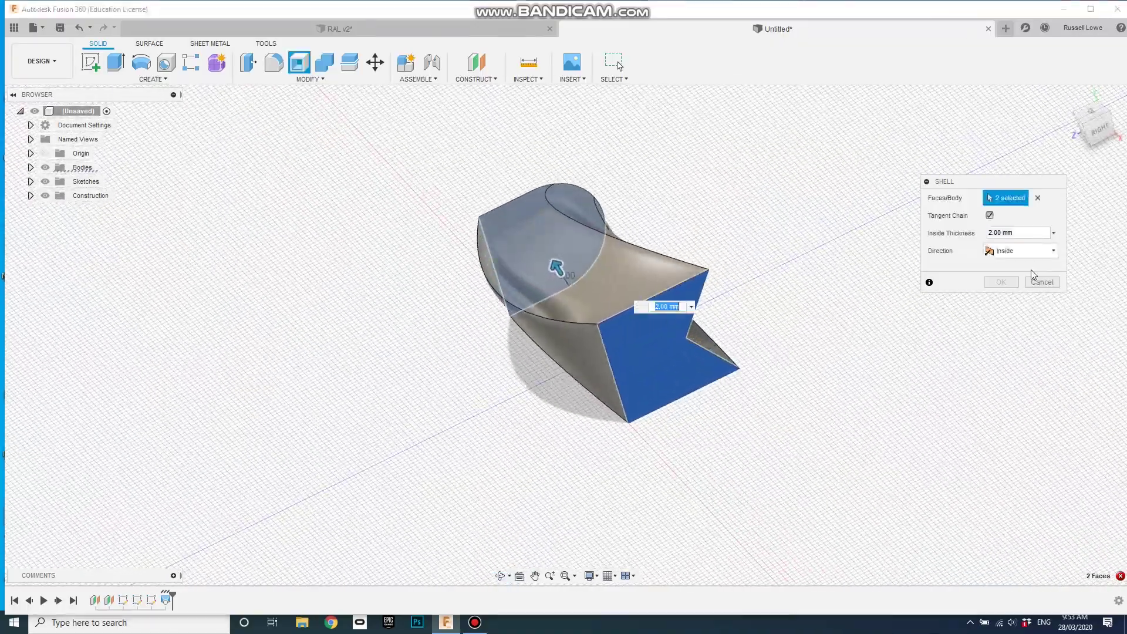
Set the shell's inside thickness to 1.5 mm, apply it, and inspect the hollow body.
click(1035, 231)
text(1)
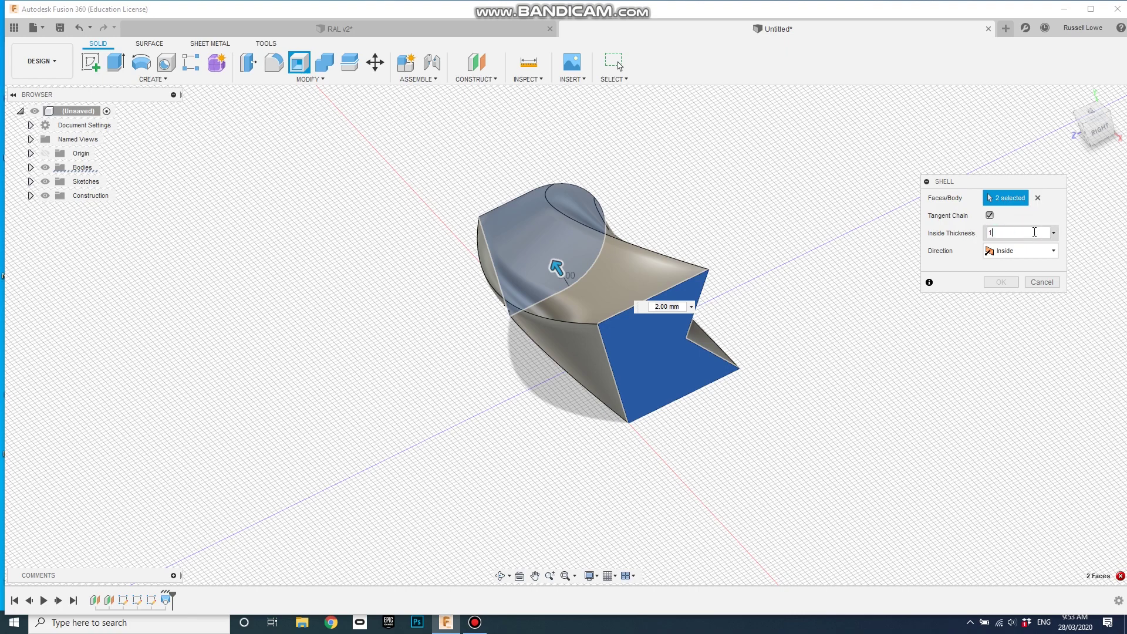
text(.5)
key(Return)
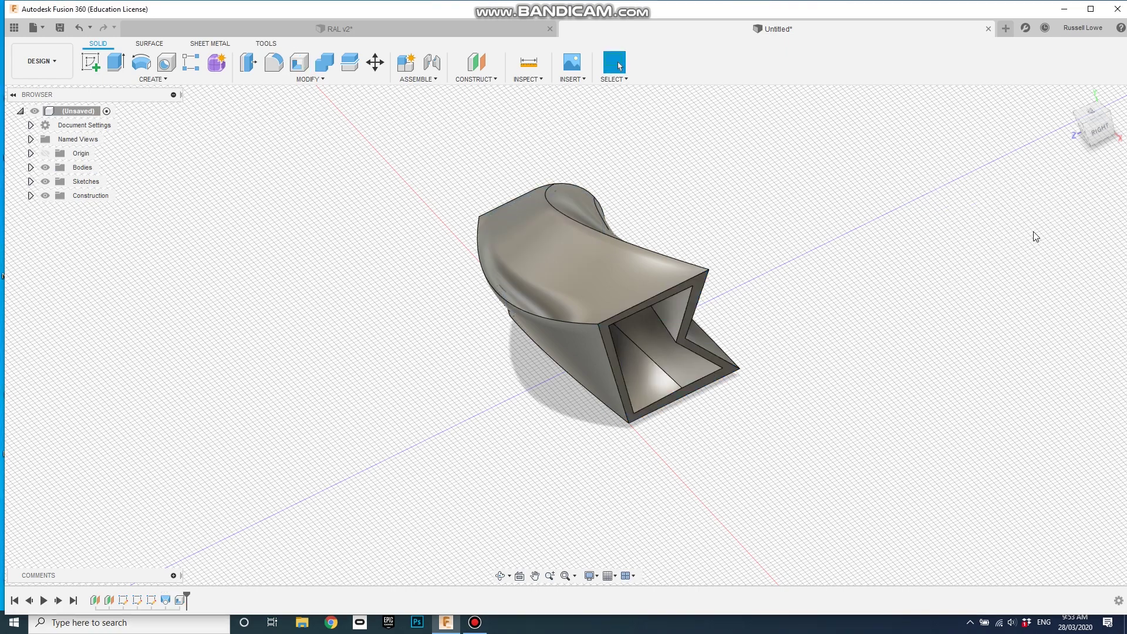
shift+middle_drag(681, 336, 719, 393)
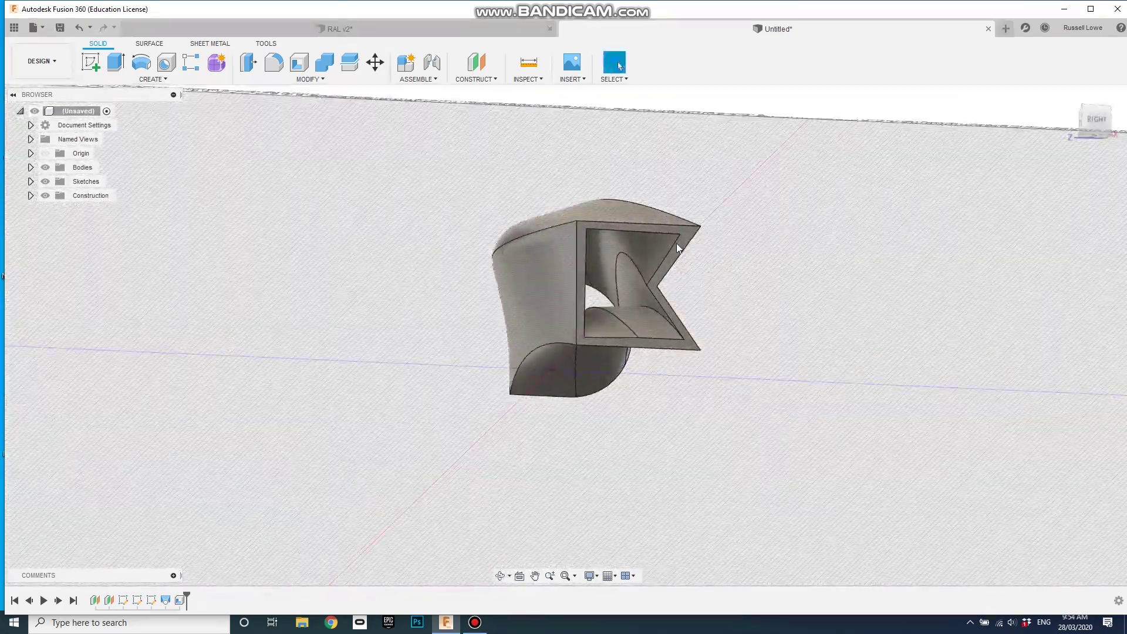
shift+middle_drag(712, 326, 700, 419)
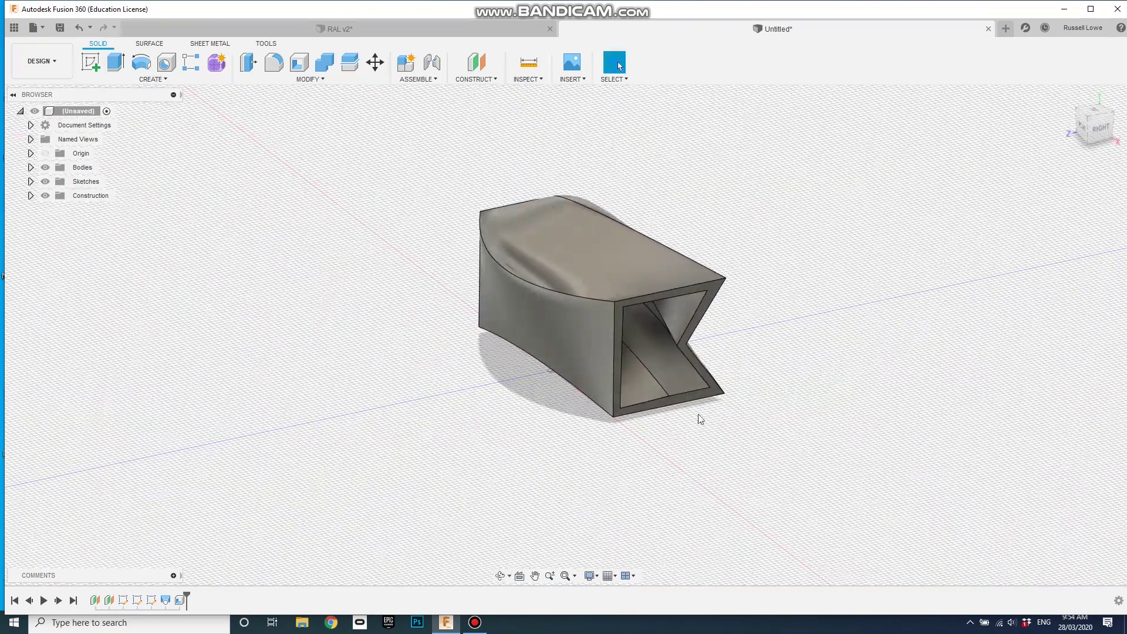
Edit the shell feature to try an inside thickness of 2 mm, and read the error details.
right_click(180, 601)
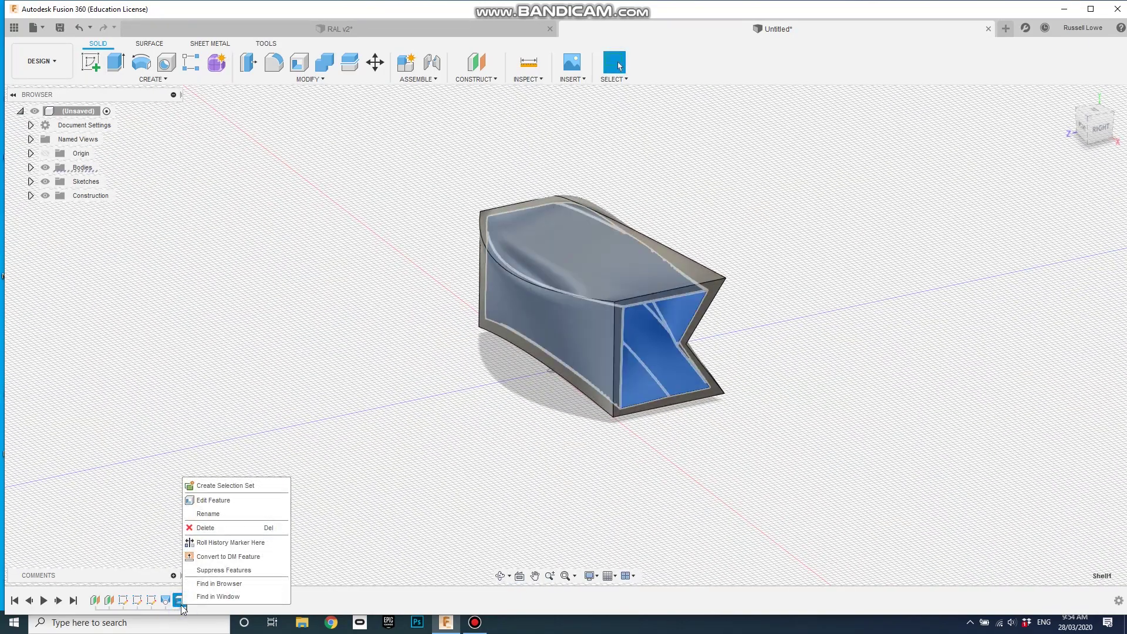
click(214, 500)
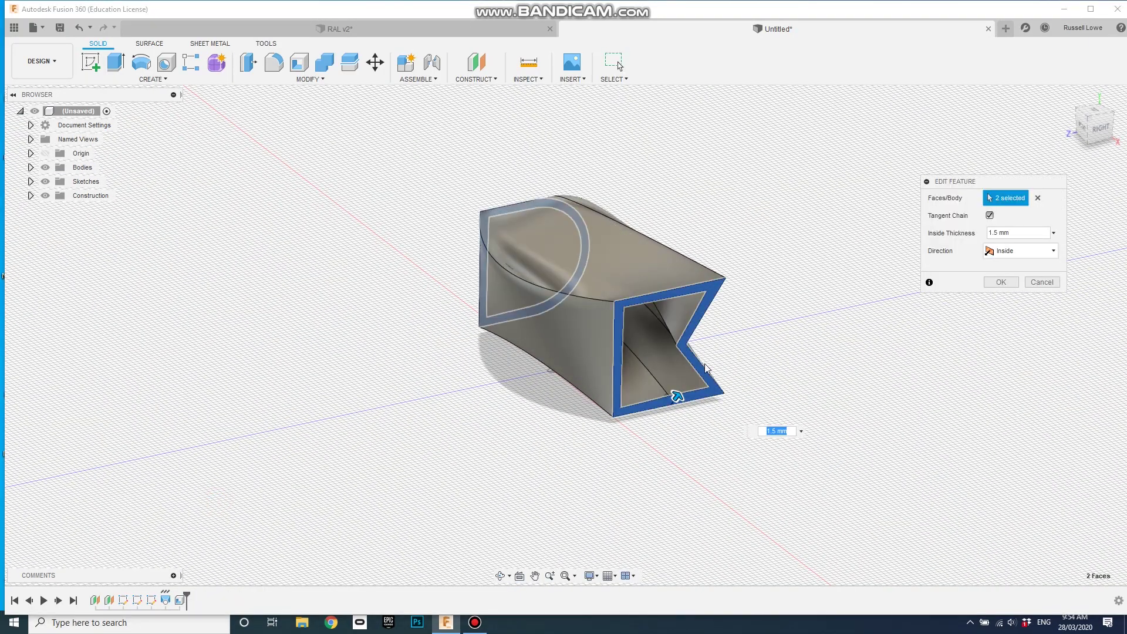
double_click(1033, 236)
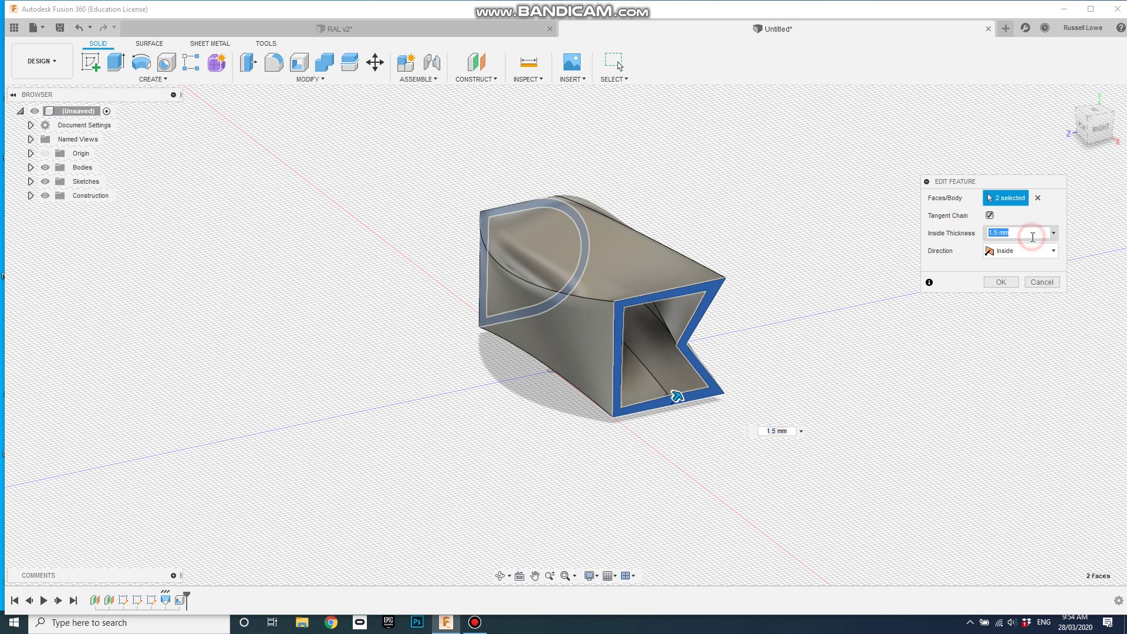
key(Return)
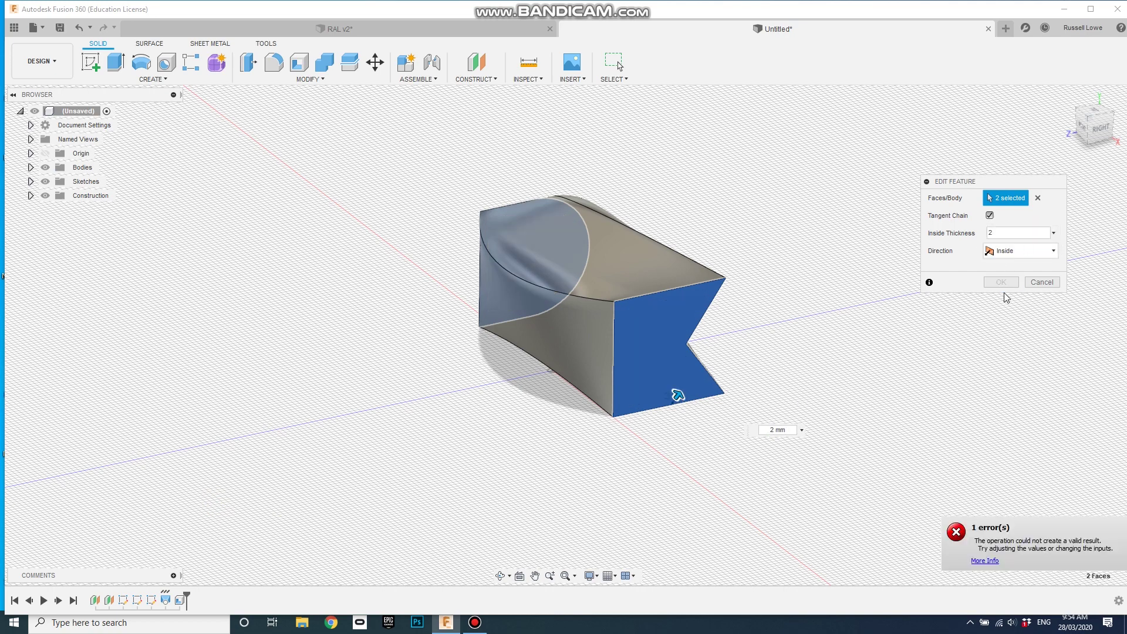
click(989, 560)
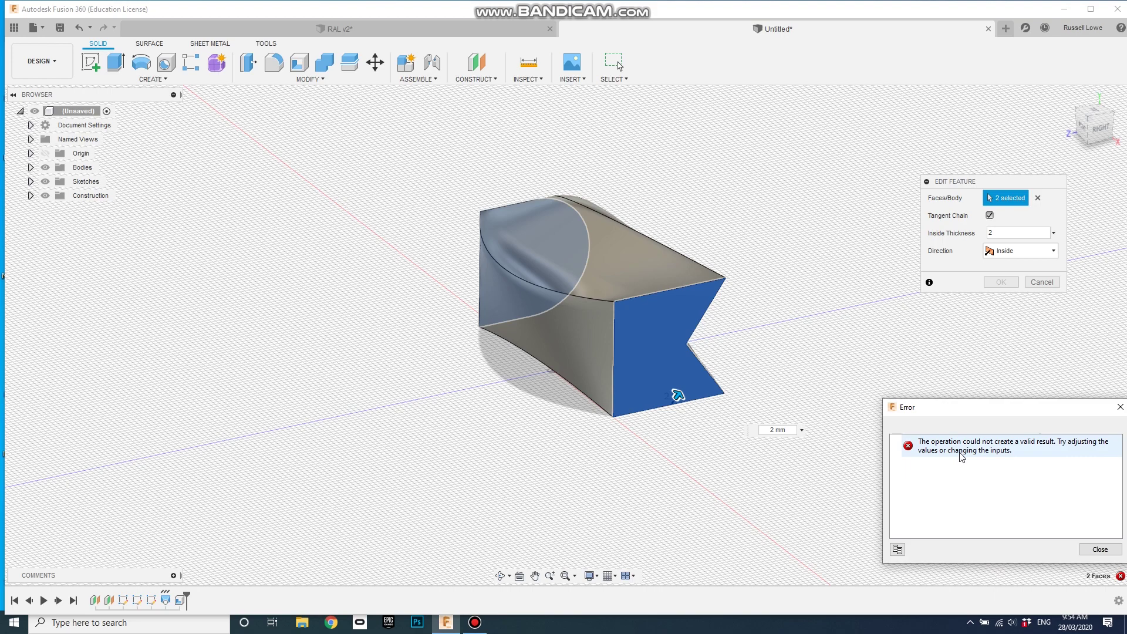
click(1100, 548)
middle_drag(854, 449, 787, 470)
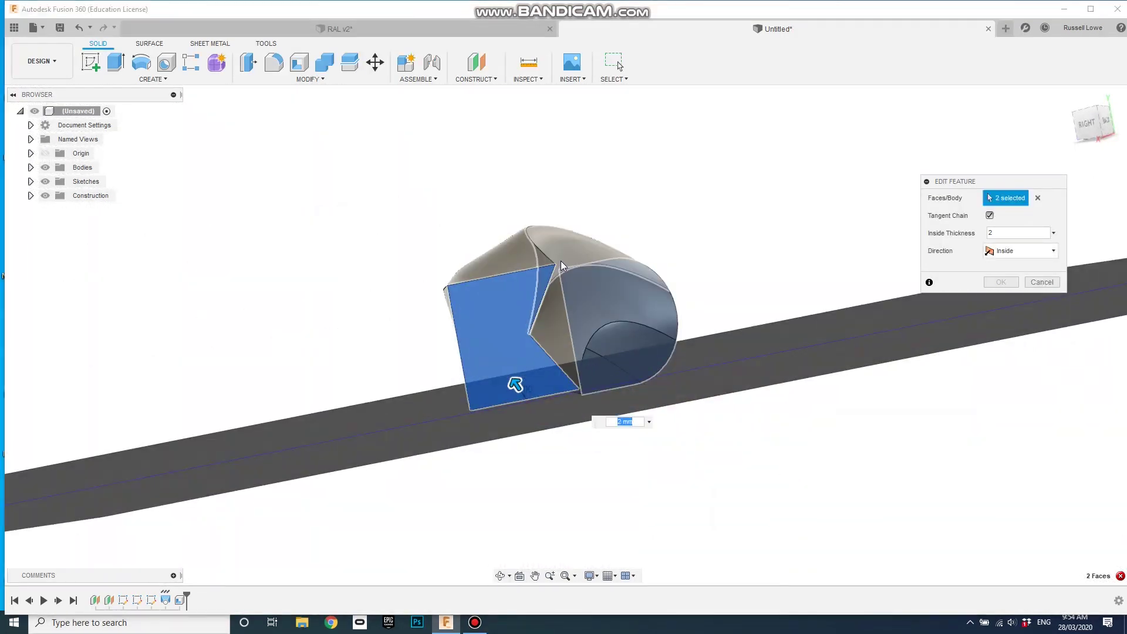
shift+middle_drag(552, 263, 654, 332)
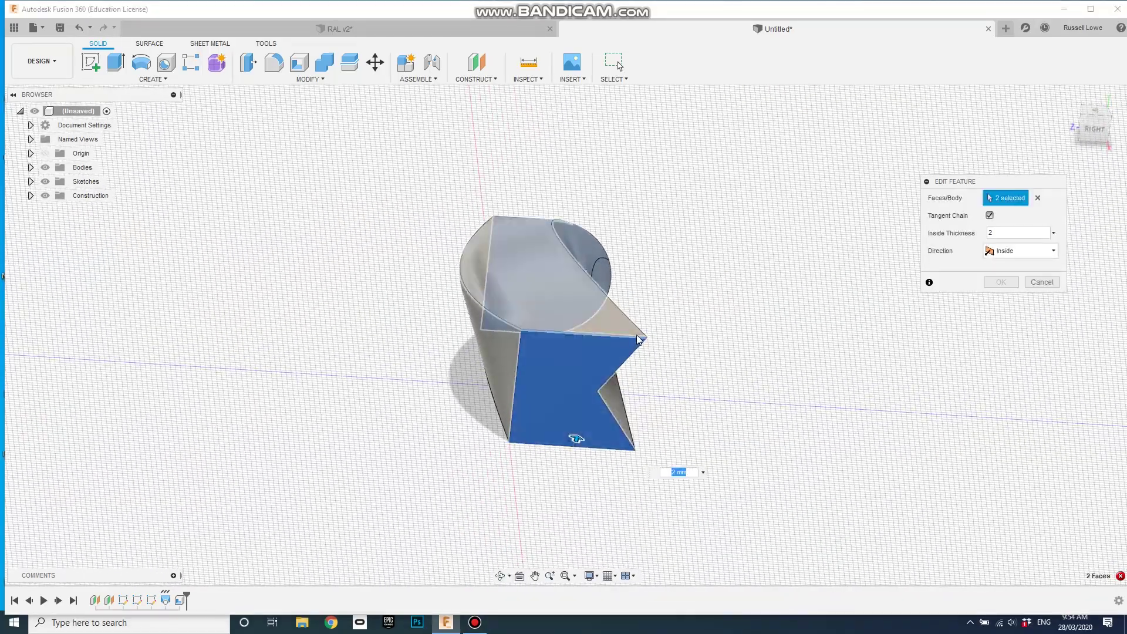
Try an inside thickness of 5 mm for the shell and read the error details.
click(1015, 233)
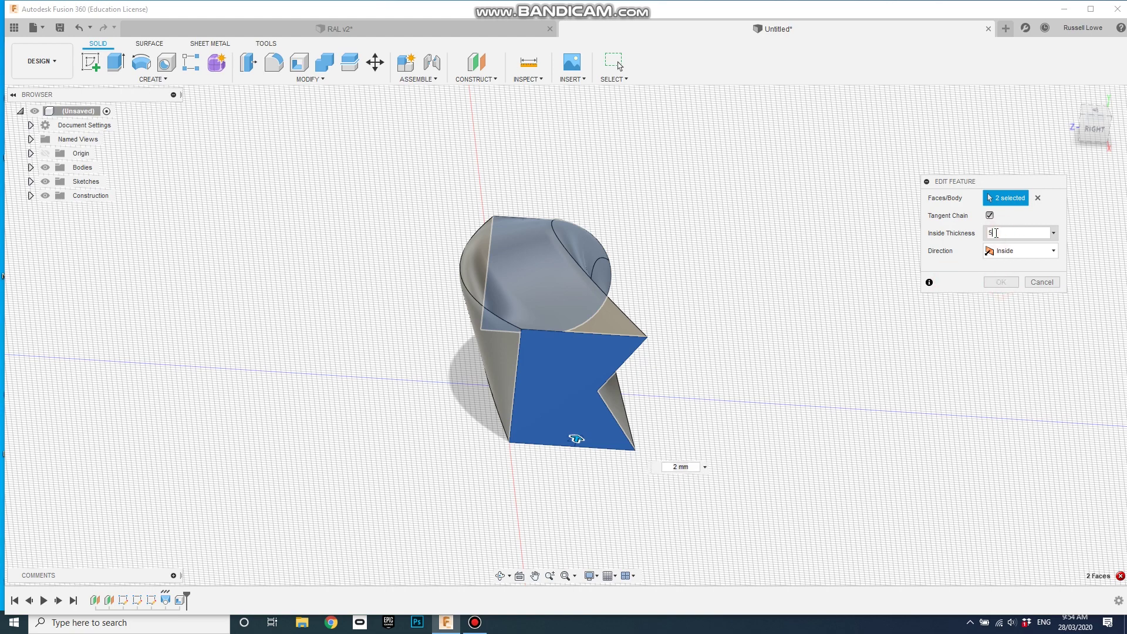
click(1000, 232)
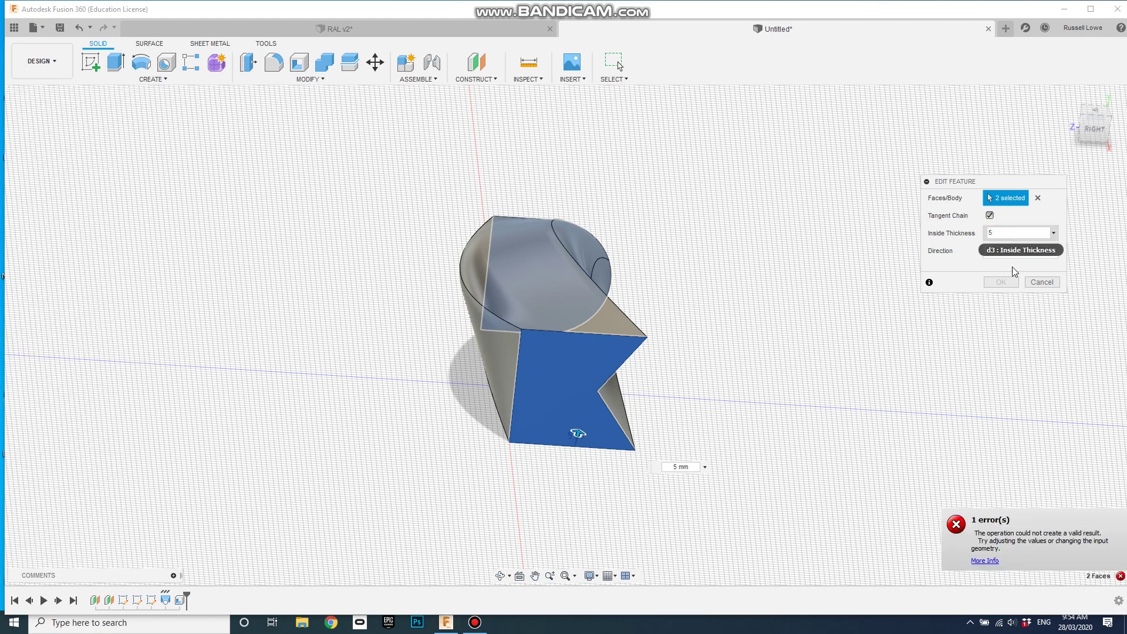
click(991, 561)
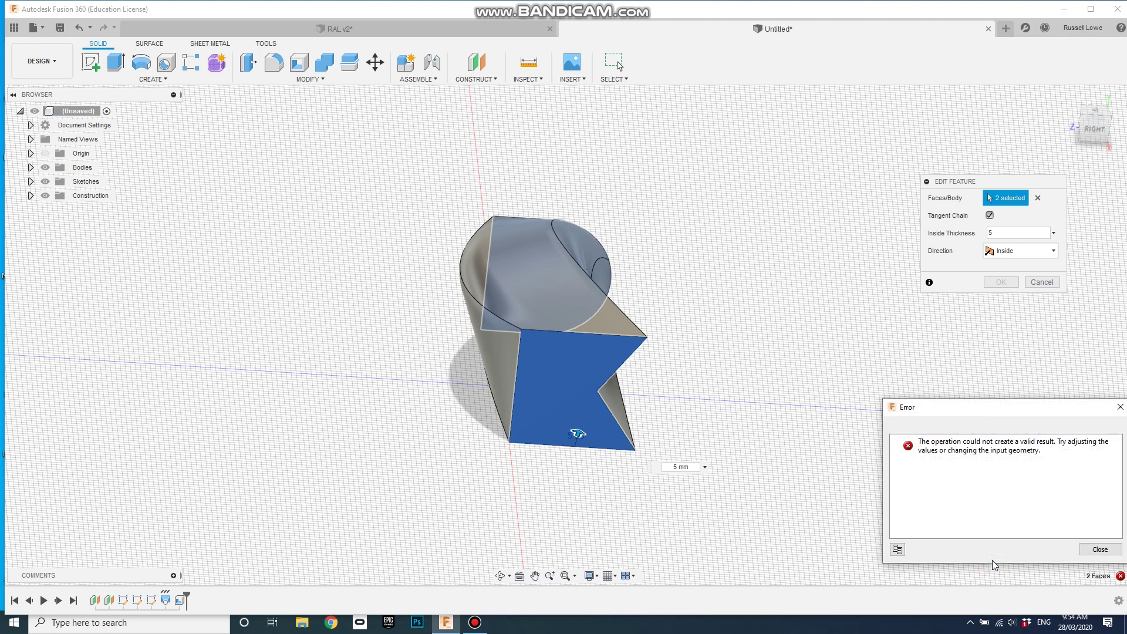
click(1100, 549)
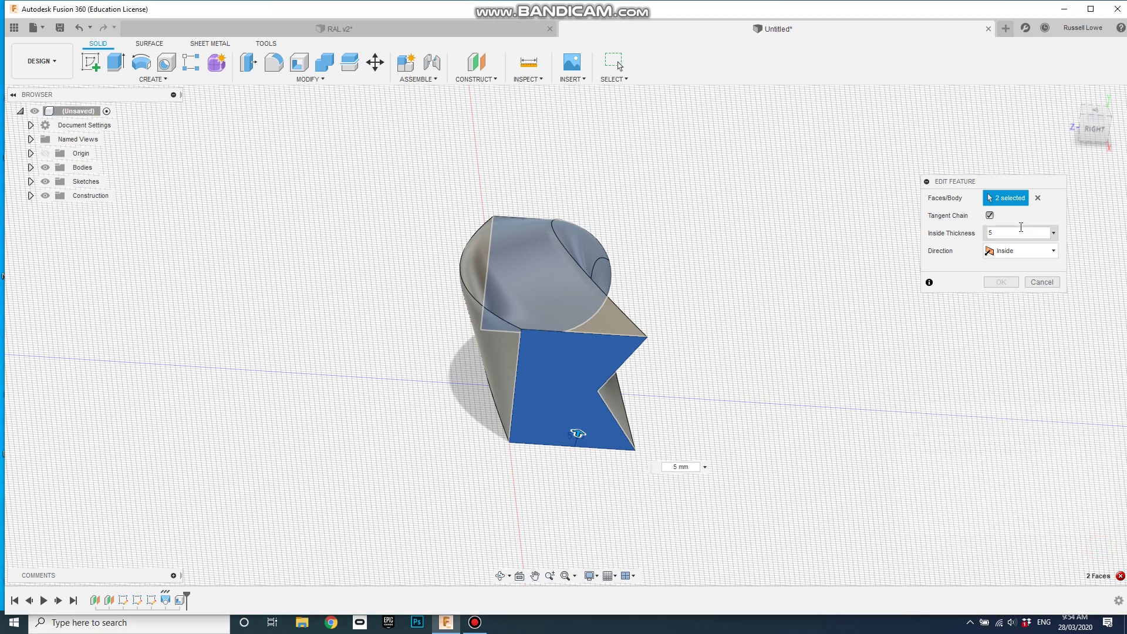
Set the shell's inside thickness to 1 mm, apply it, and inspect the thinner walls.
click(998, 232)
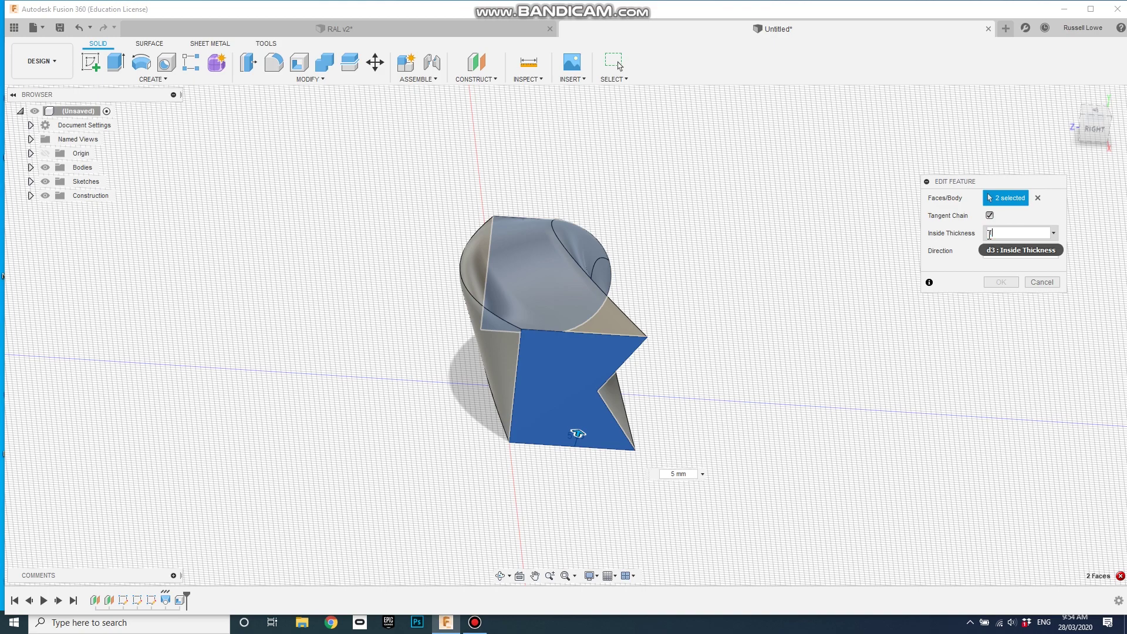
click(1001, 282)
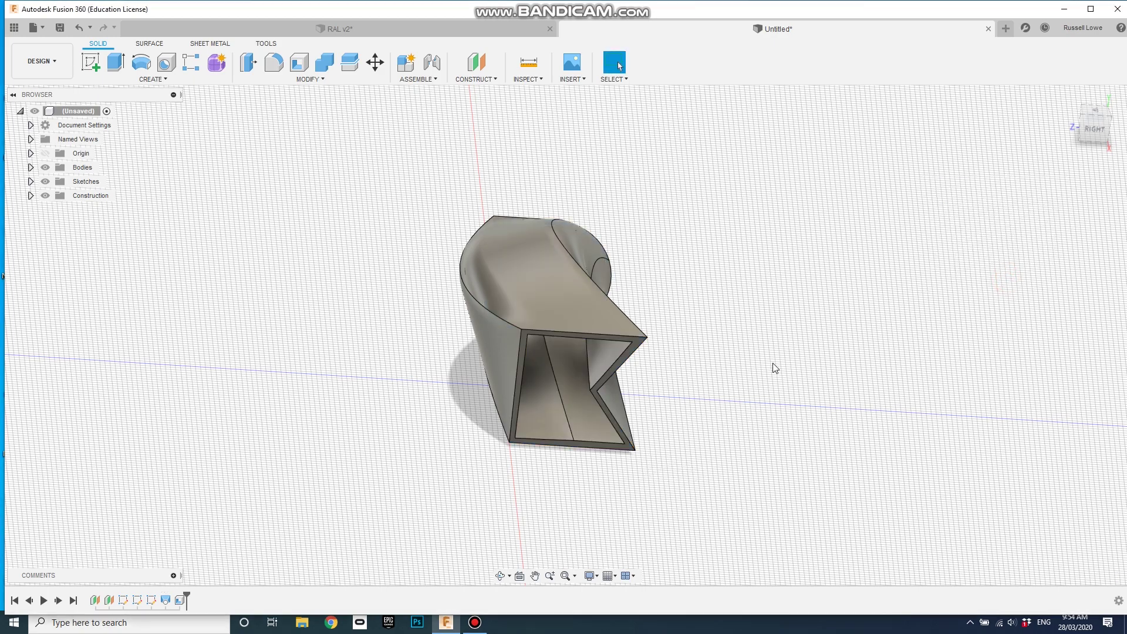
shift+middle_drag(775, 368, 744, 373)
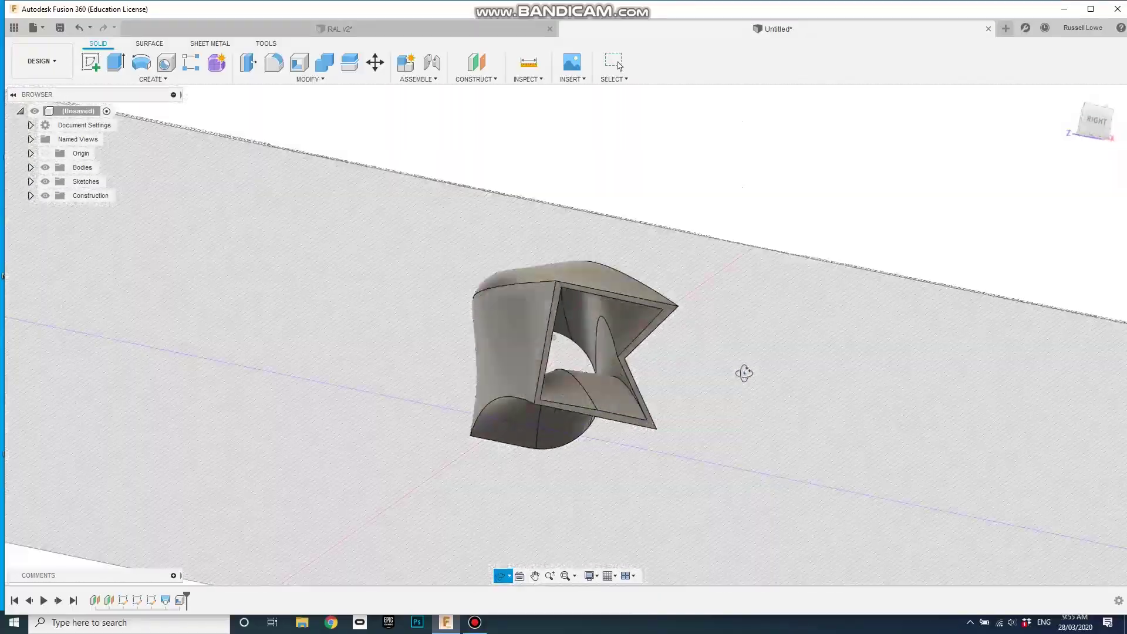
drag(744, 374, 767, 410)
key(Escape)
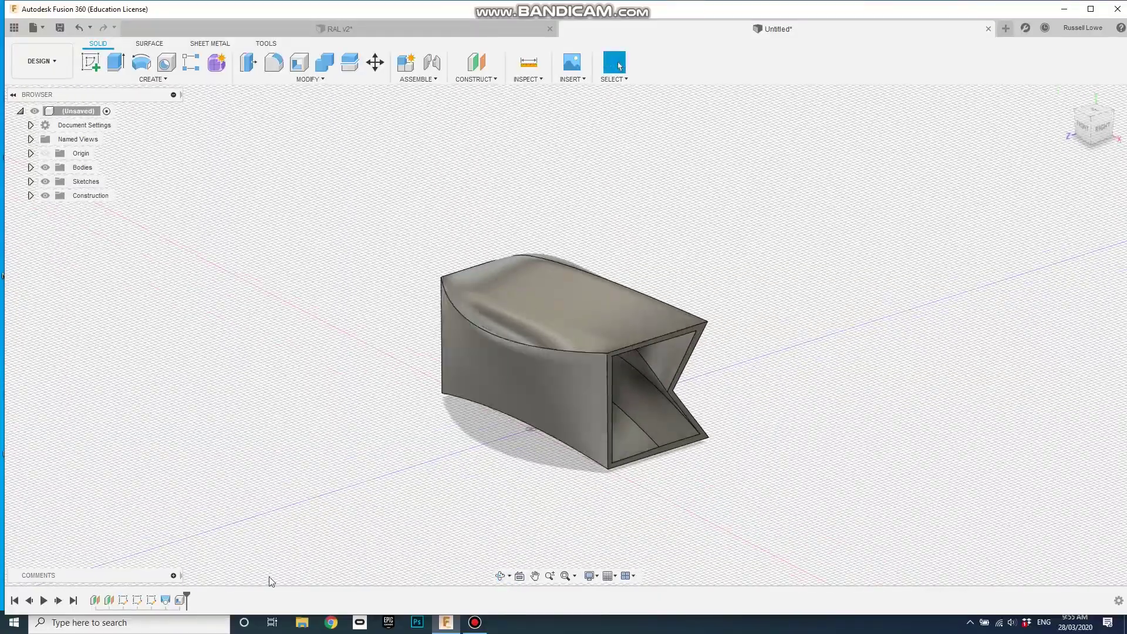
Edit the shell feature and set its inside thickness to 1.9 mm.
right_click(179, 601)
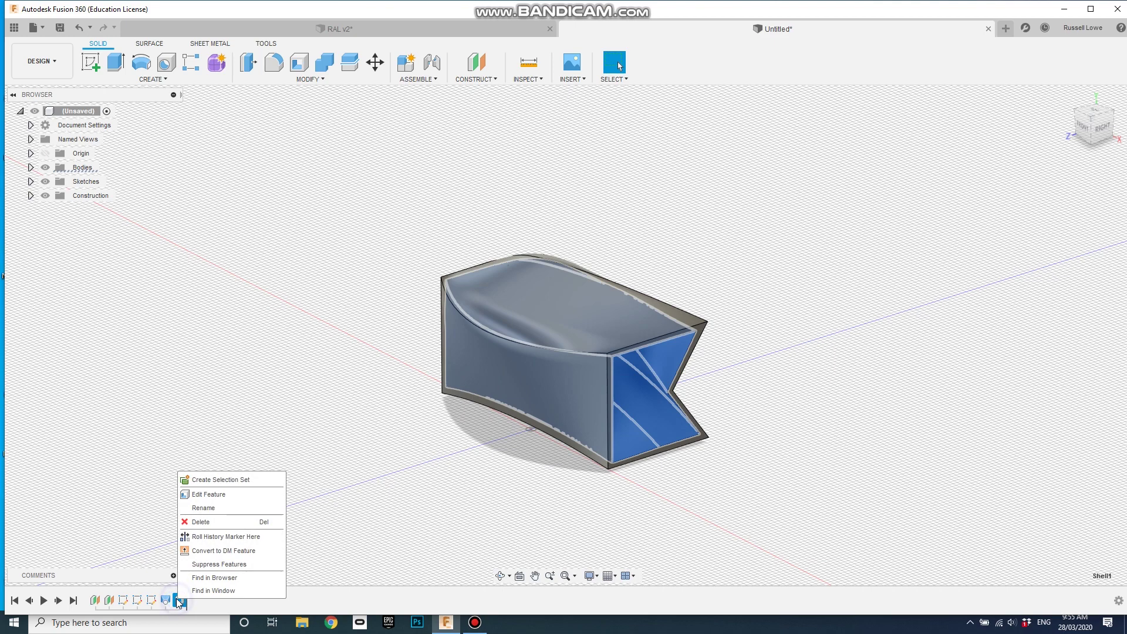
click(208, 495)
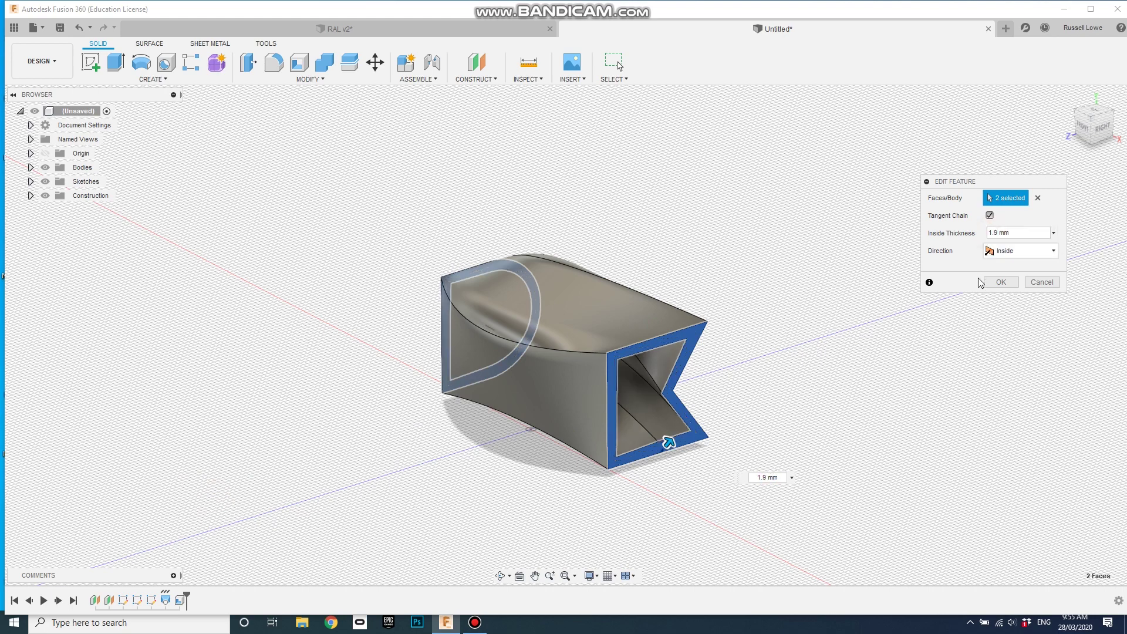
click(1005, 282)
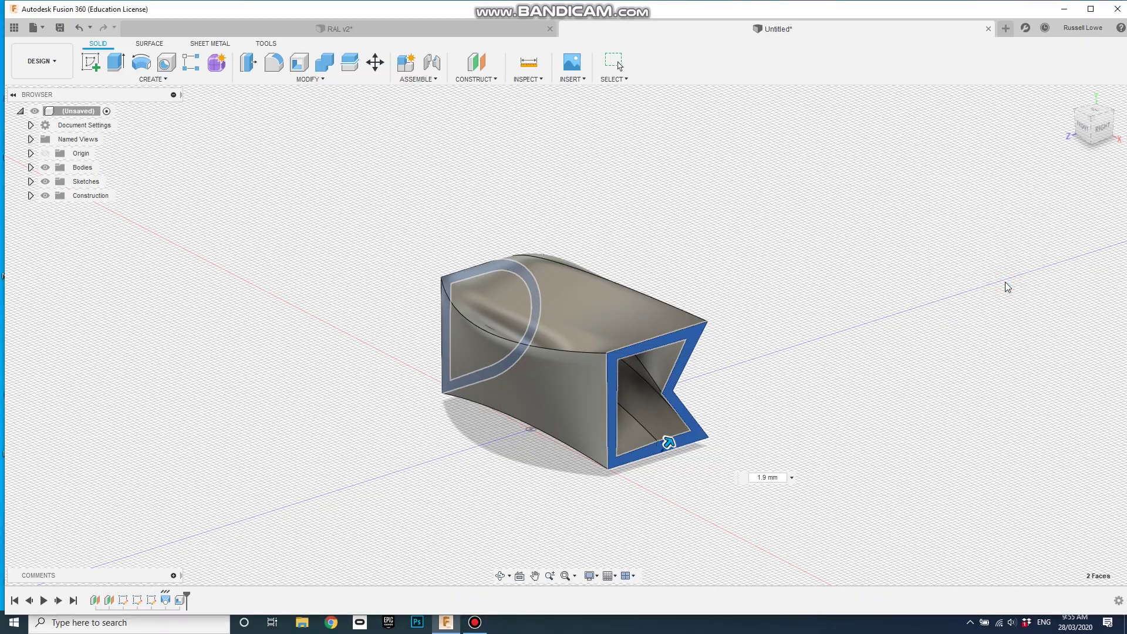
Examine the shelled body and its middle profile from the back and both ends to compare the curved walls.
shift+middle_drag(838, 378, 641, 415)
scroll(540, 432, down, 1)
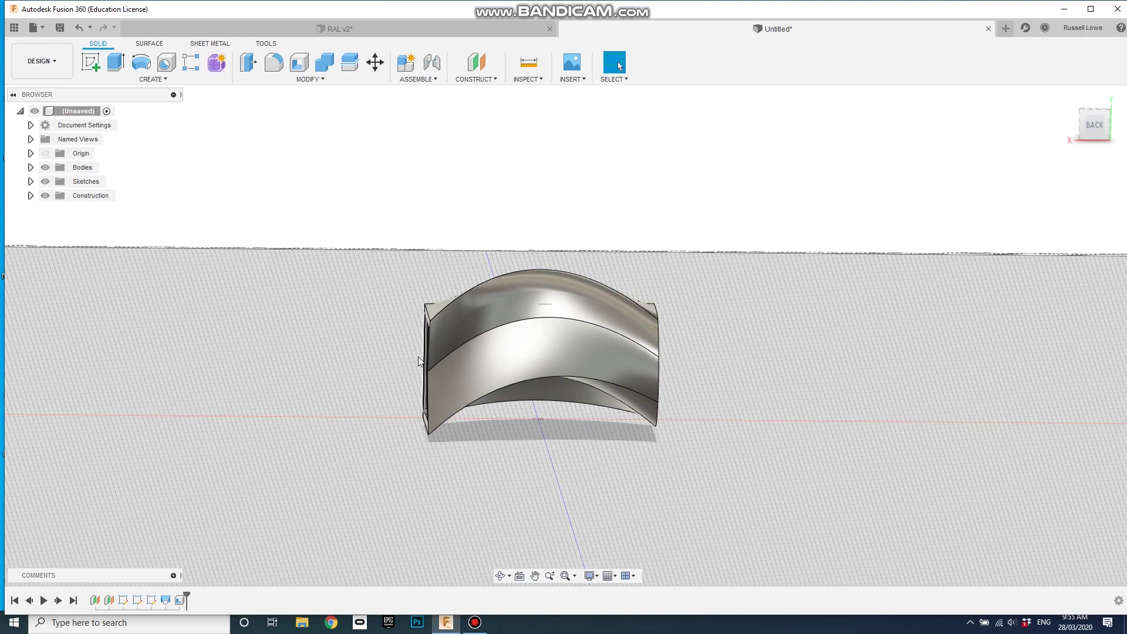
shift+middle_drag(481, 399, 667, 441)
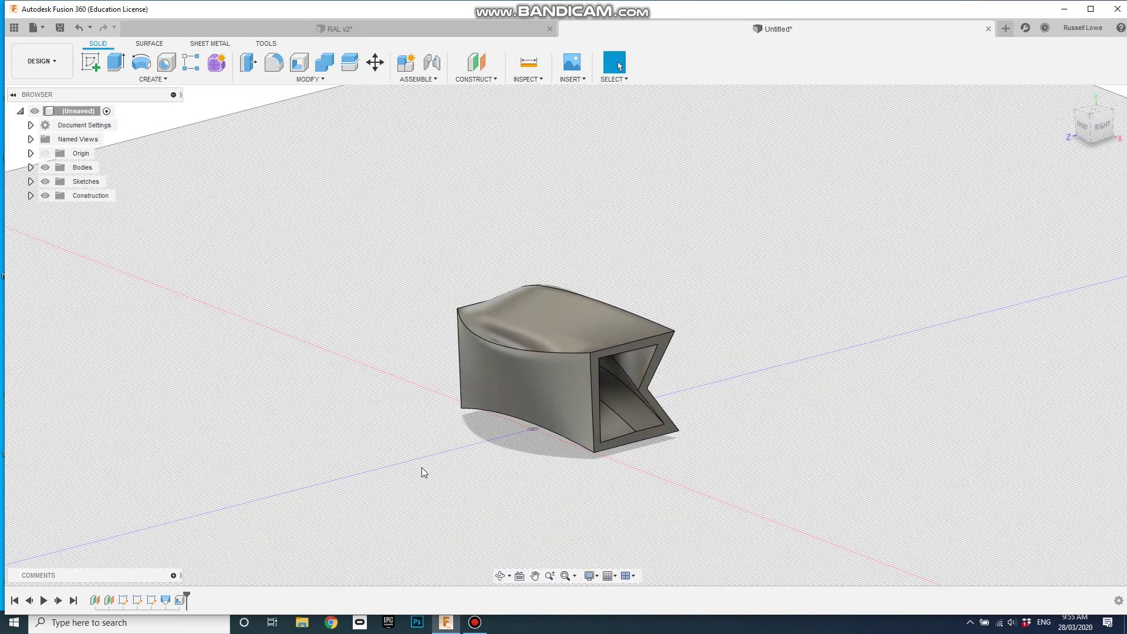
click(138, 602)
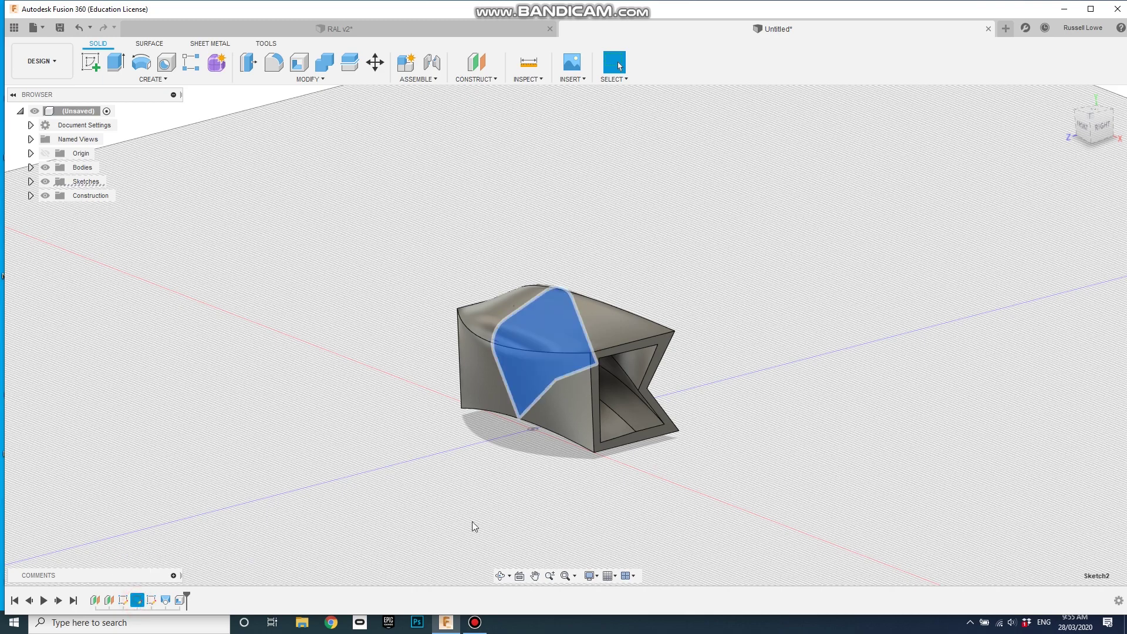
shift+middle_drag(622, 511, 543, 525)
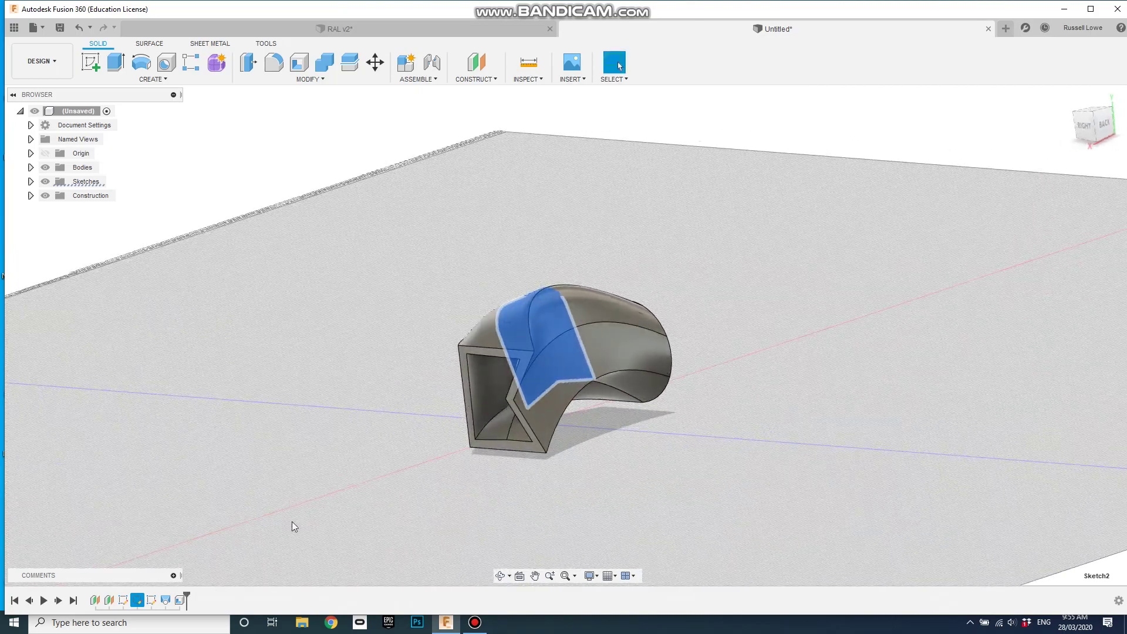
shift+middle_drag(608, 401, 582, 428)
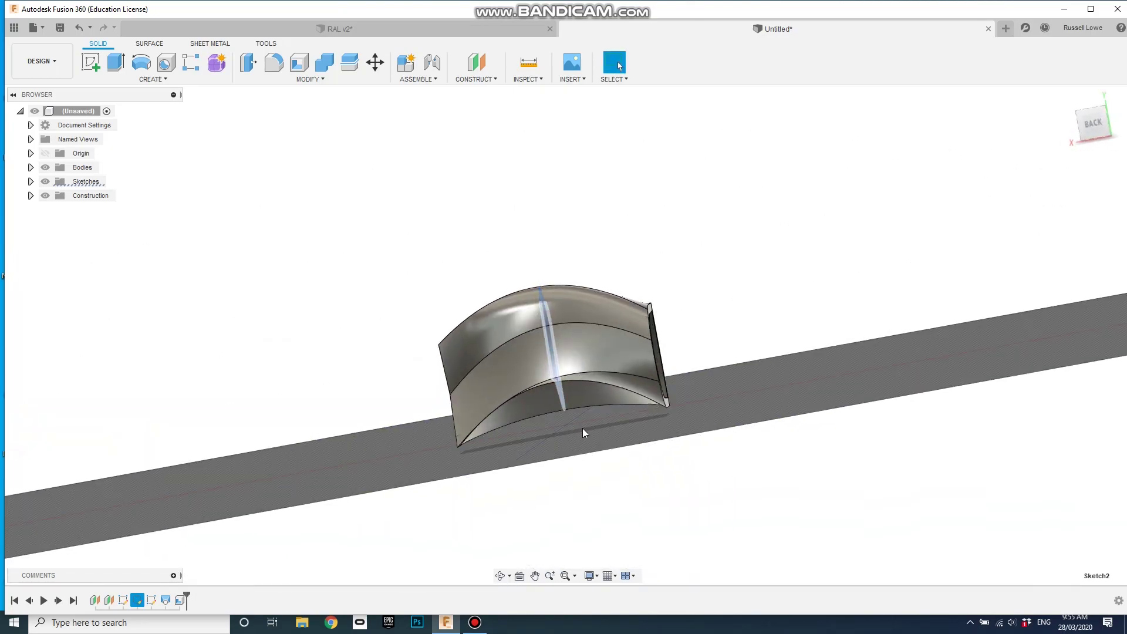
click(1091, 124)
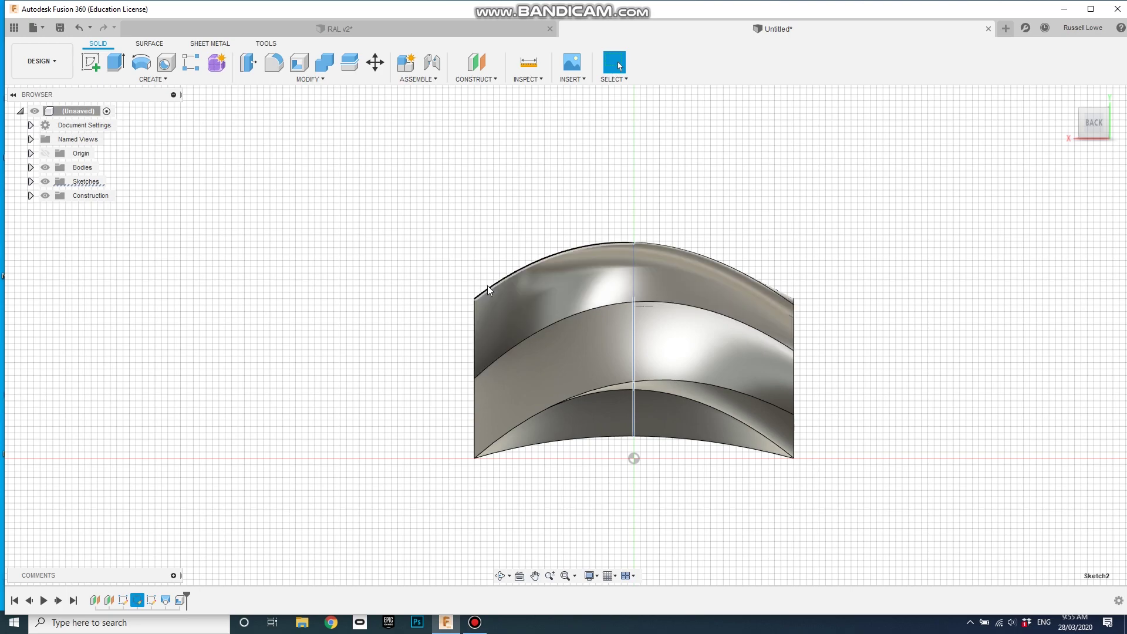
shift+middle_drag(487, 297, 613, 416)
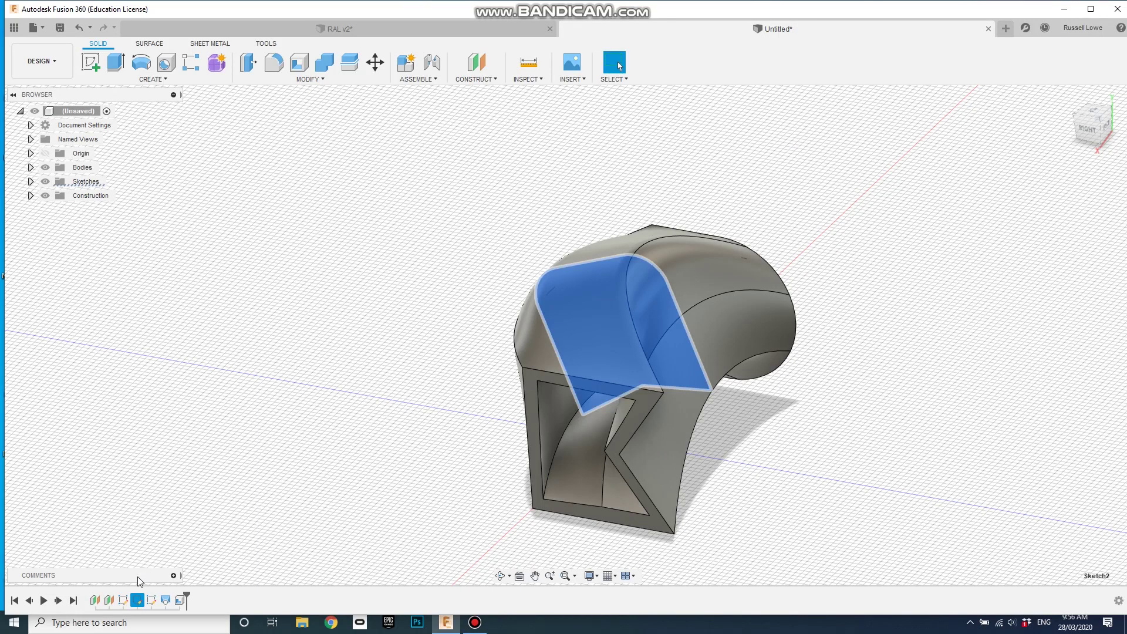
Edit the middle profile's sketch, rotate the whole profile -15 degrees, move it 3.785 mm in X and -6.313 mm in Y, and finish the sketch.
right_click(137, 602)
click(166, 480)
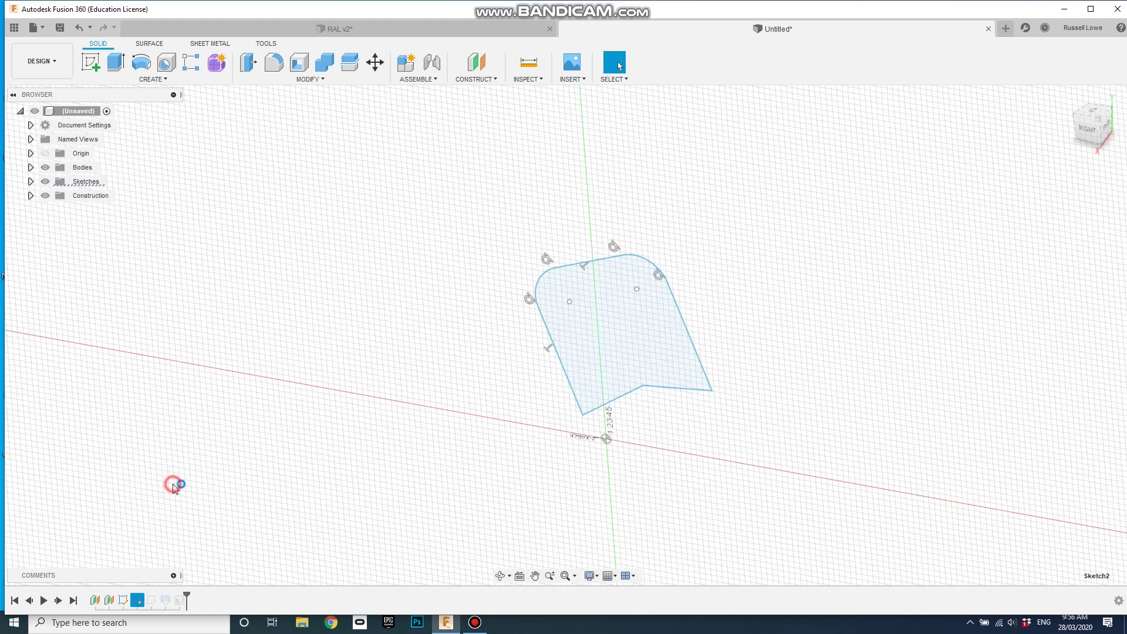
mouse_move(566, 128)
mouse_down()
mouse_move(858, 423)
mouse_move(842, 414)
mouse_up()
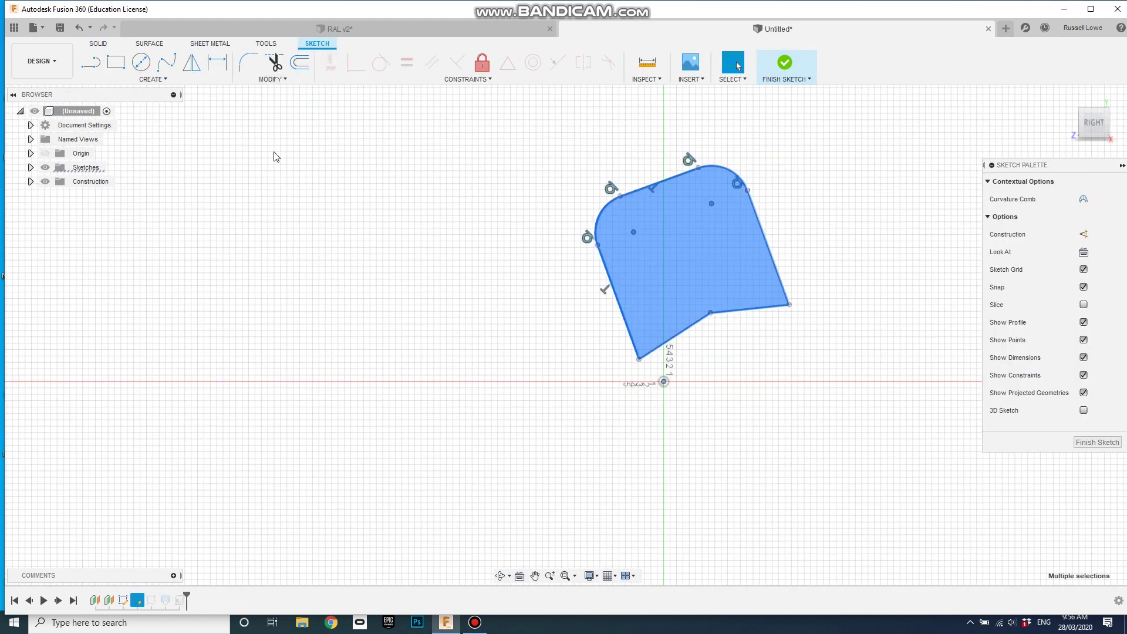
key(m)
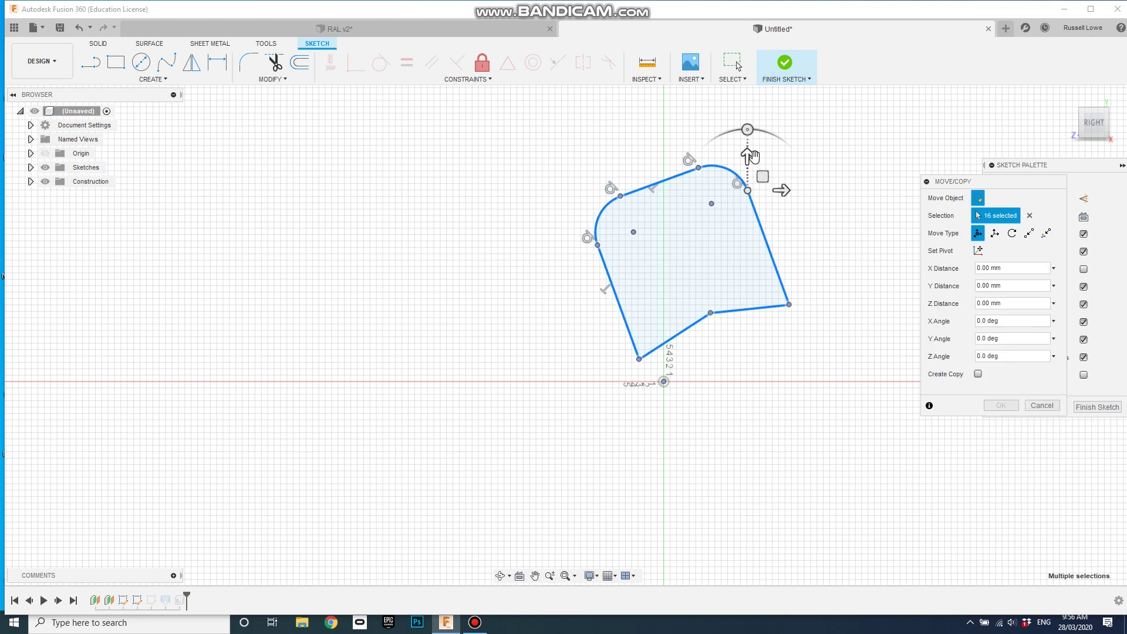
drag(748, 129, 763, 132)
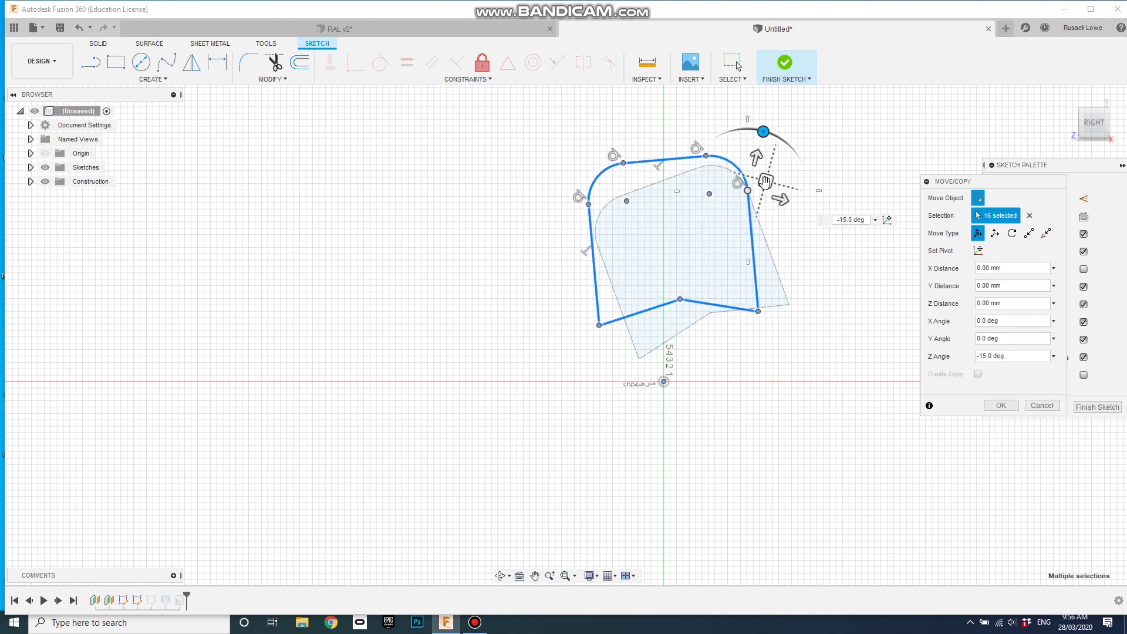
drag(764, 181, 778, 227)
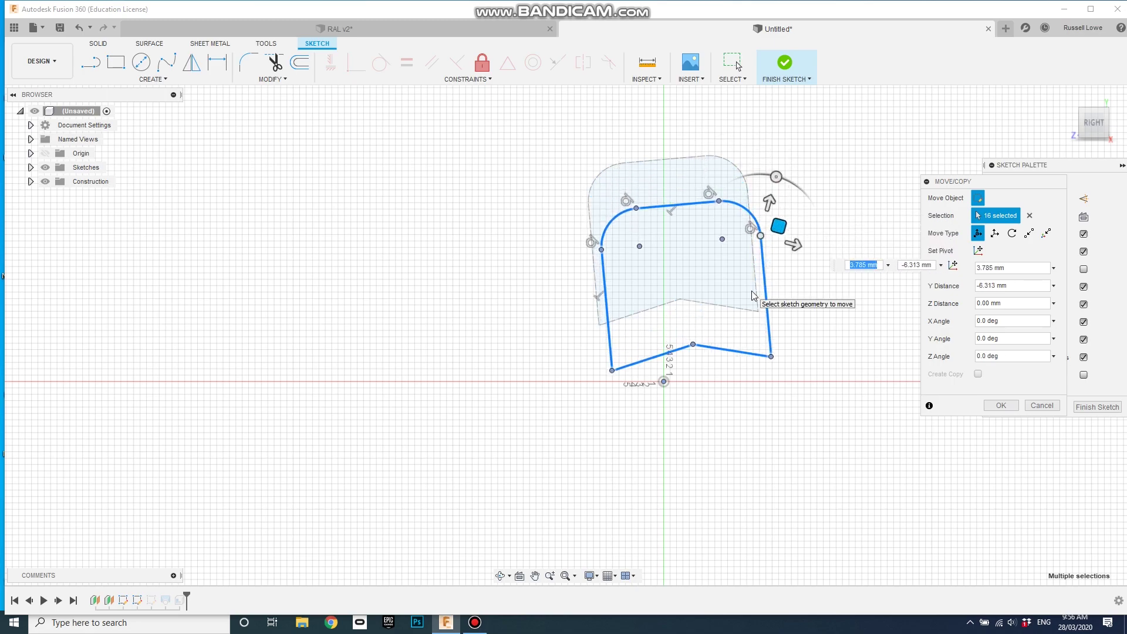
click(785, 63)
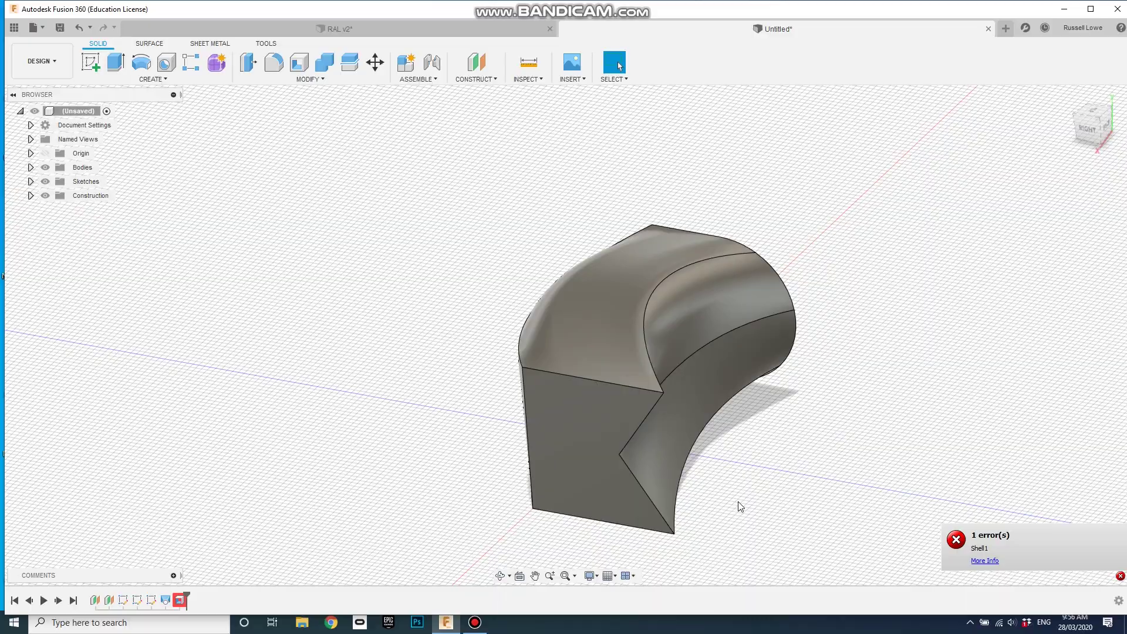
Edit the failed shell feature, try an inside thickness of 2 mm, and examine the lofted body from several sides.
shift+middle_drag(740, 506, 779, 489)
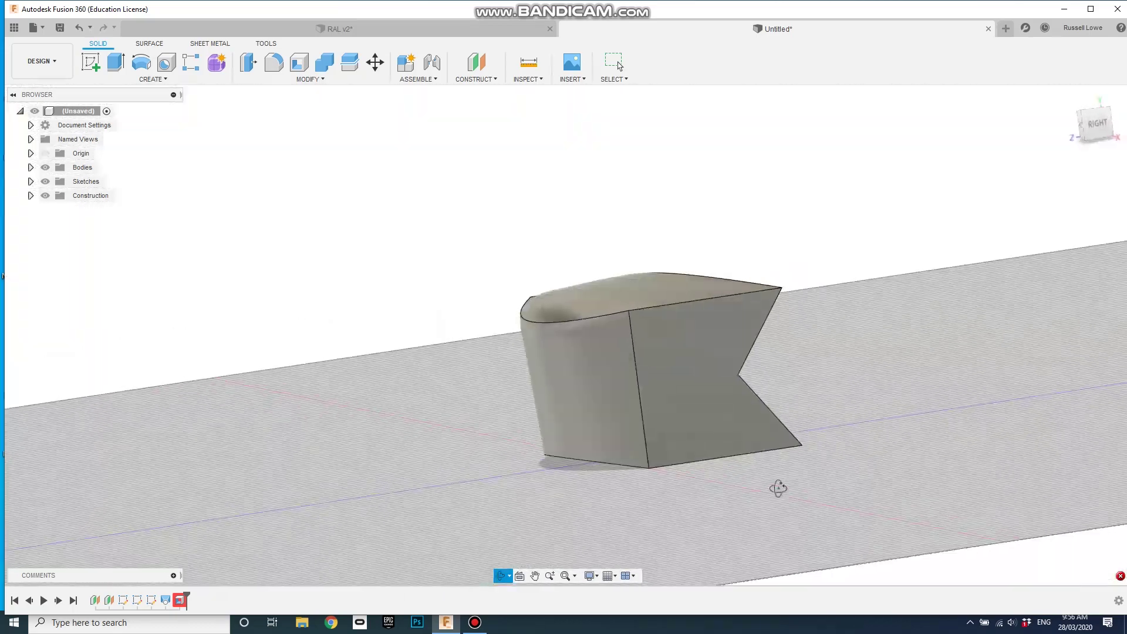
right_click(180, 602)
click(212, 482)
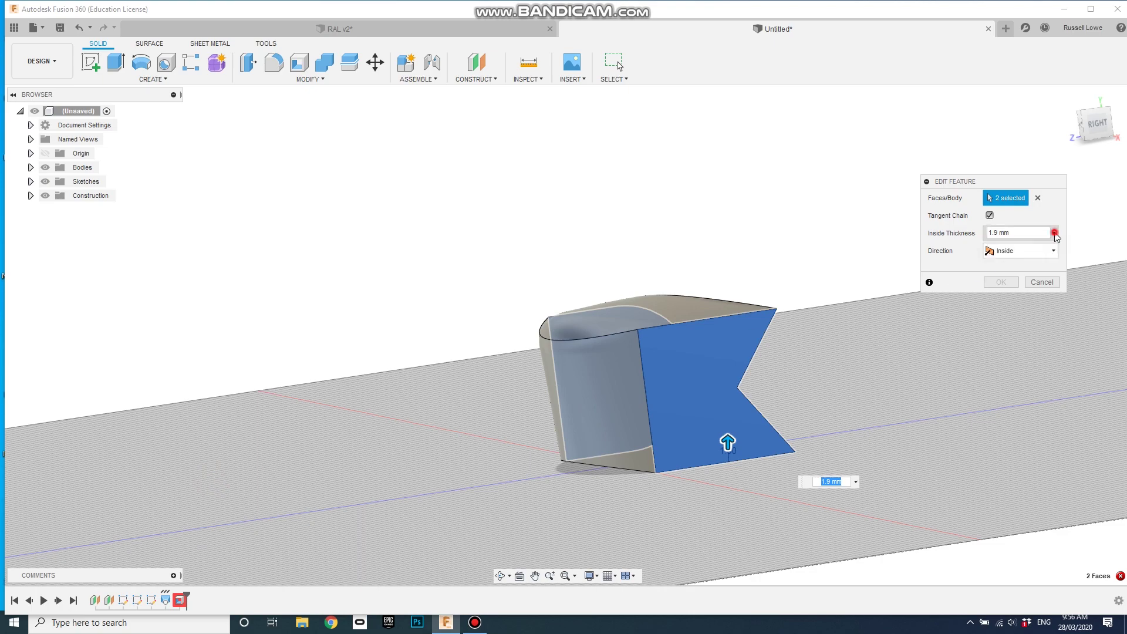
click(1054, 233)
click(1033, 274)
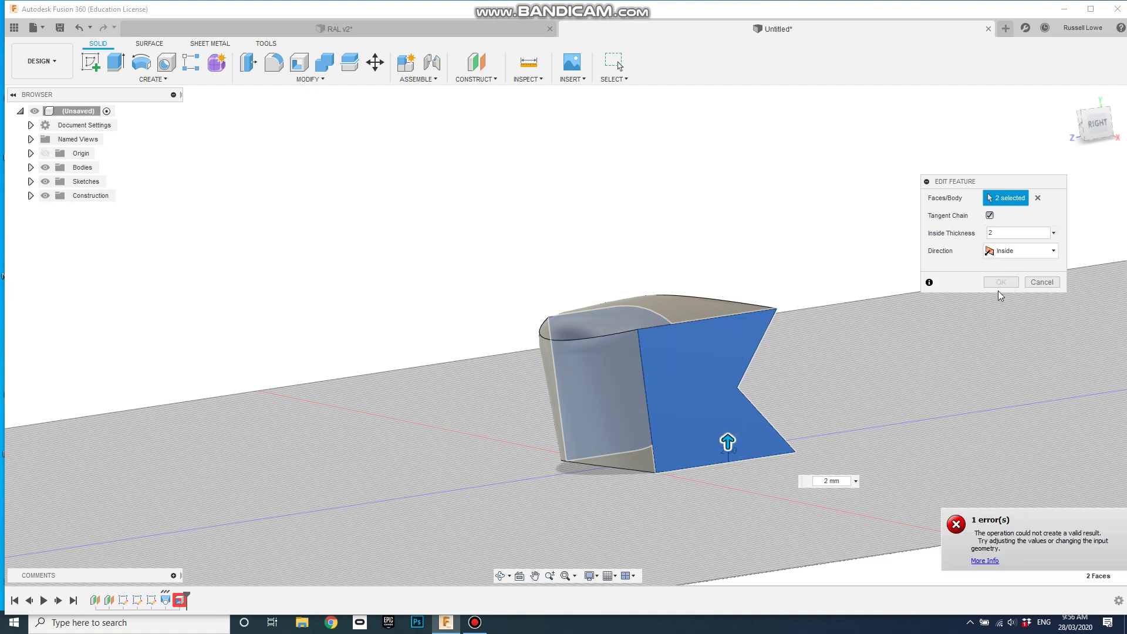
shift+middle_drag(790, 424, 555, 360)
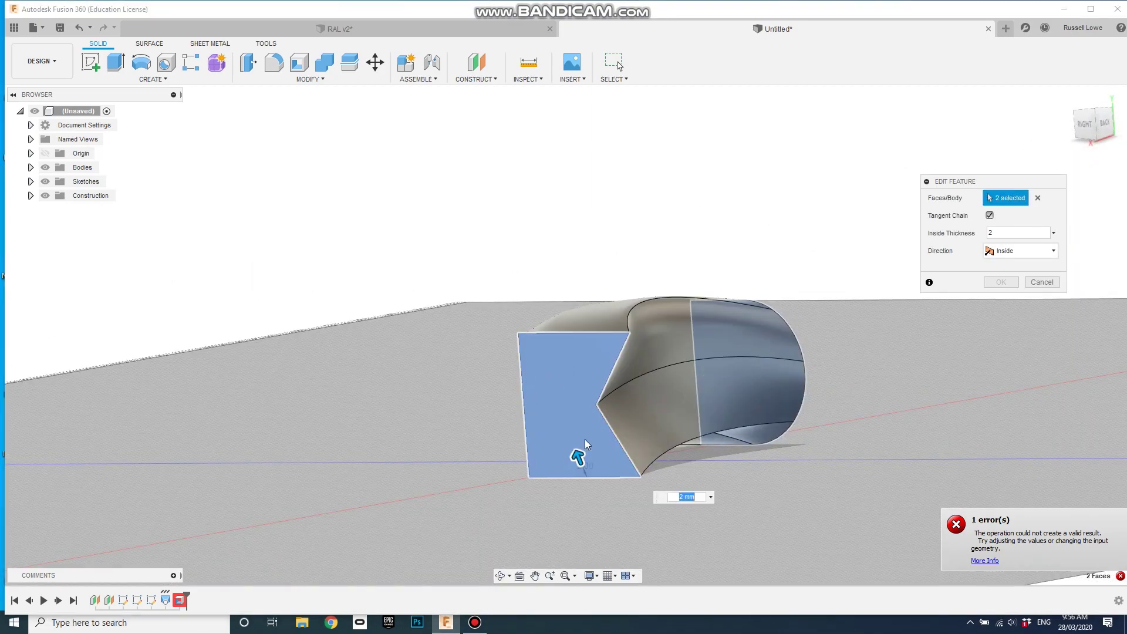
shift+middle_drag(577, 408, 743, 419)
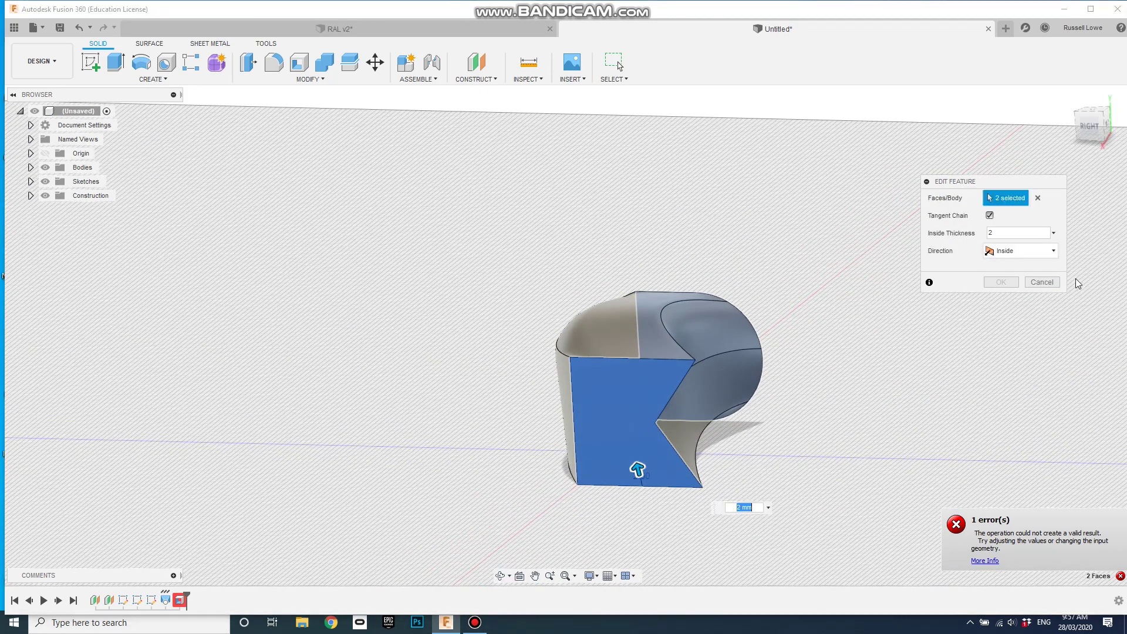
Set the shell's inside thickness to 1 mm, apply it, and inspect the hollow interior.
click(1005, 233)
text(1)
key(Return)
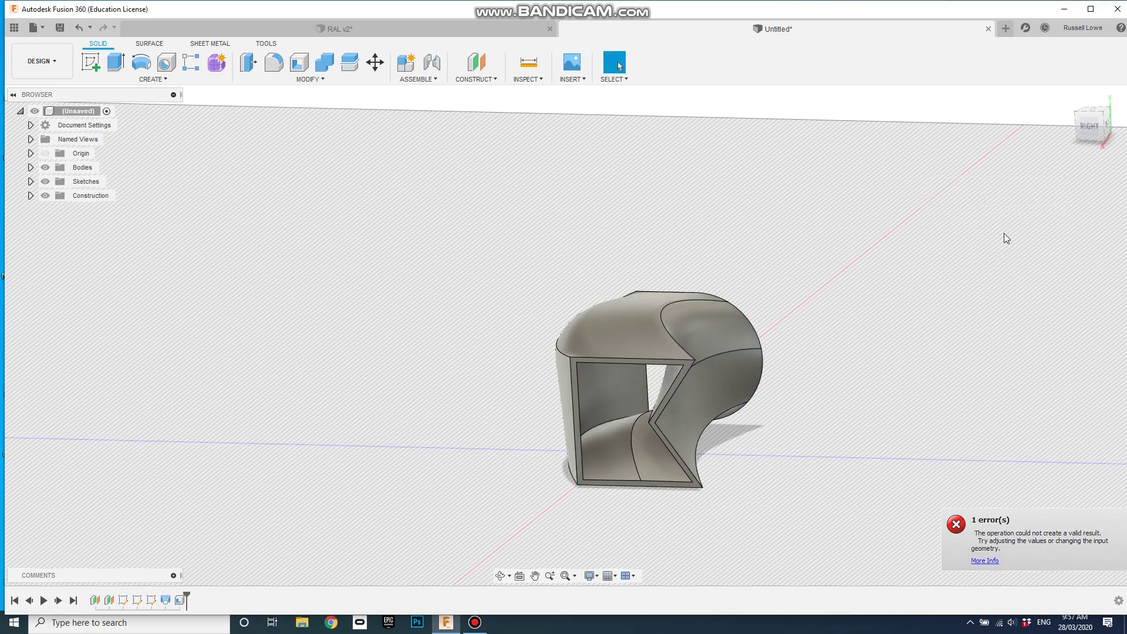
shift+middle_drag(818, 404, 854, 483)
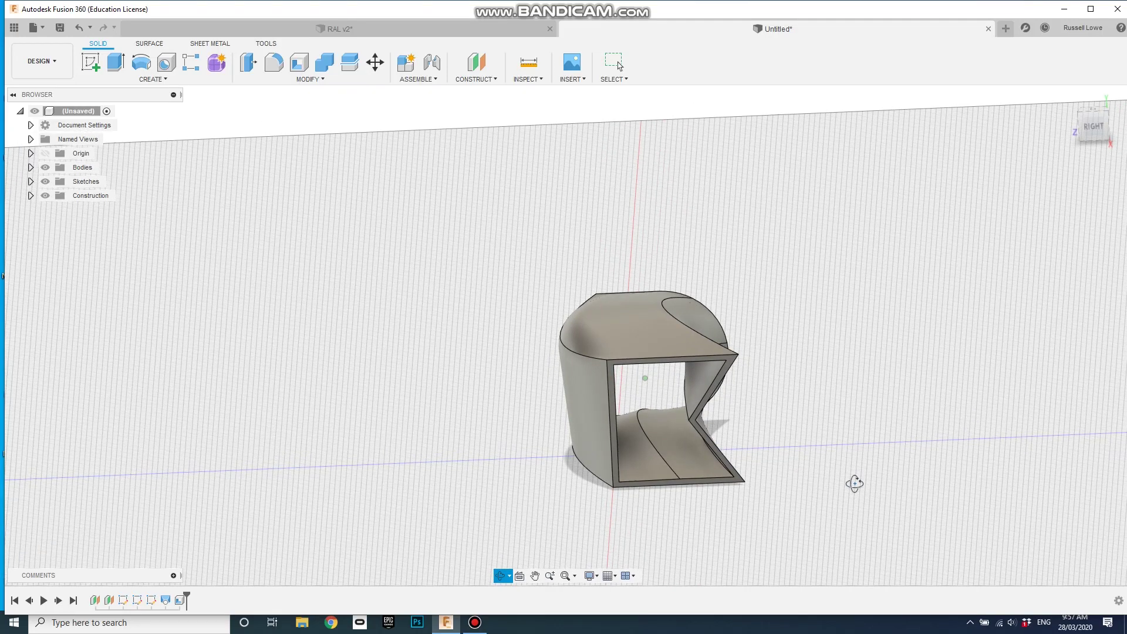
key(Escape)
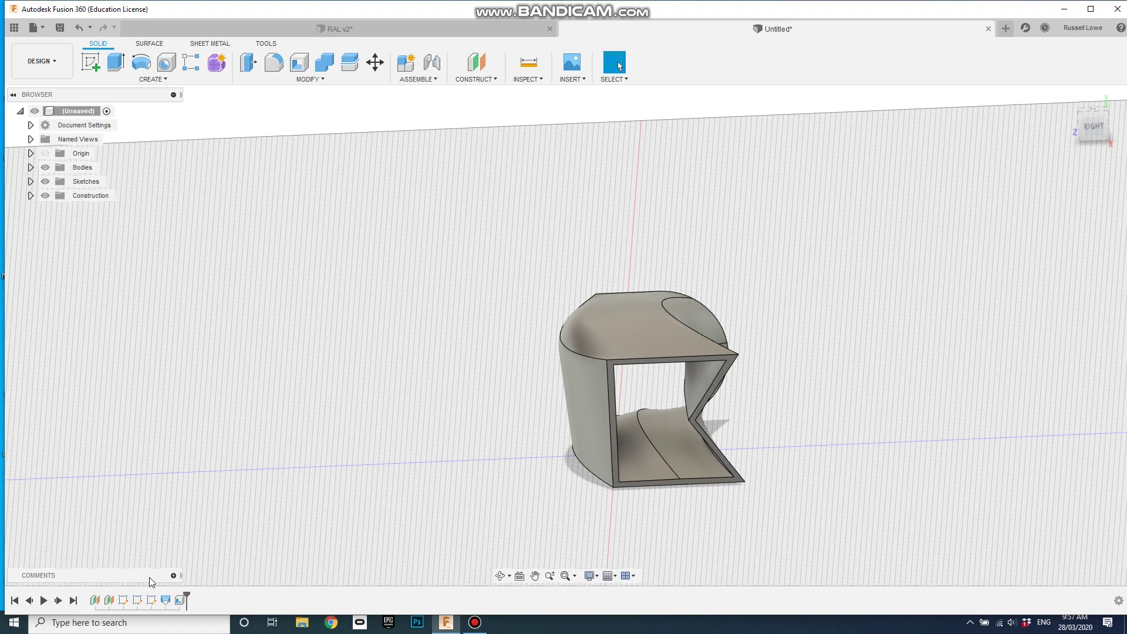
Edit the notched end profile's sketch, pull its notch vertex outward to about Y 12.50, Z -22.14 mm, and finish the sketch.
click(123, 601)
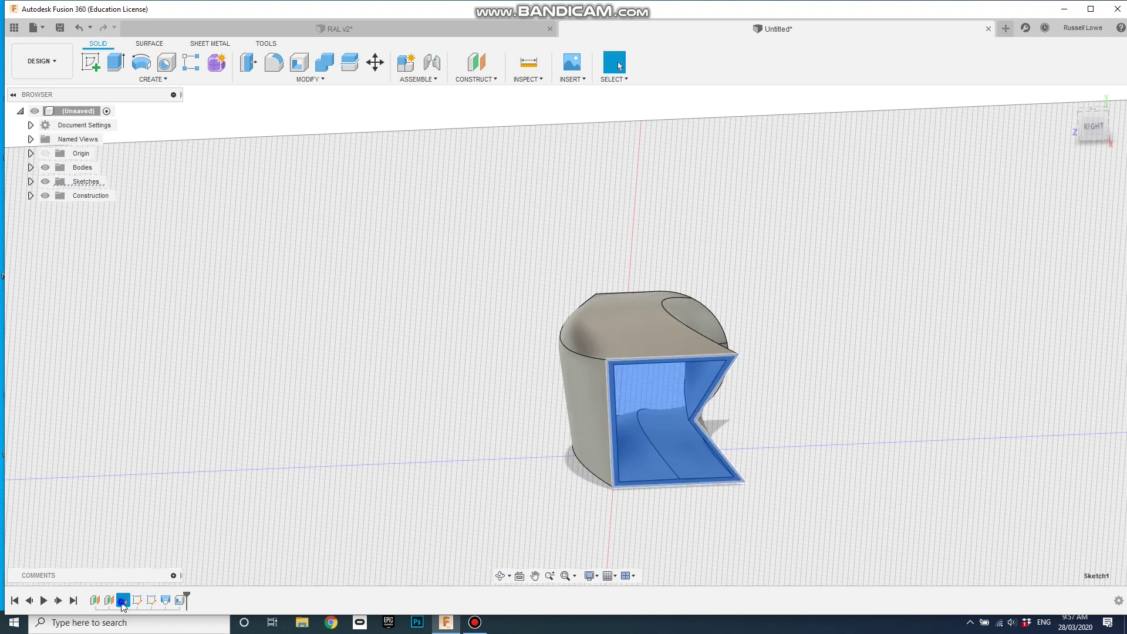
right_click(123, 602)
click(151, 483)
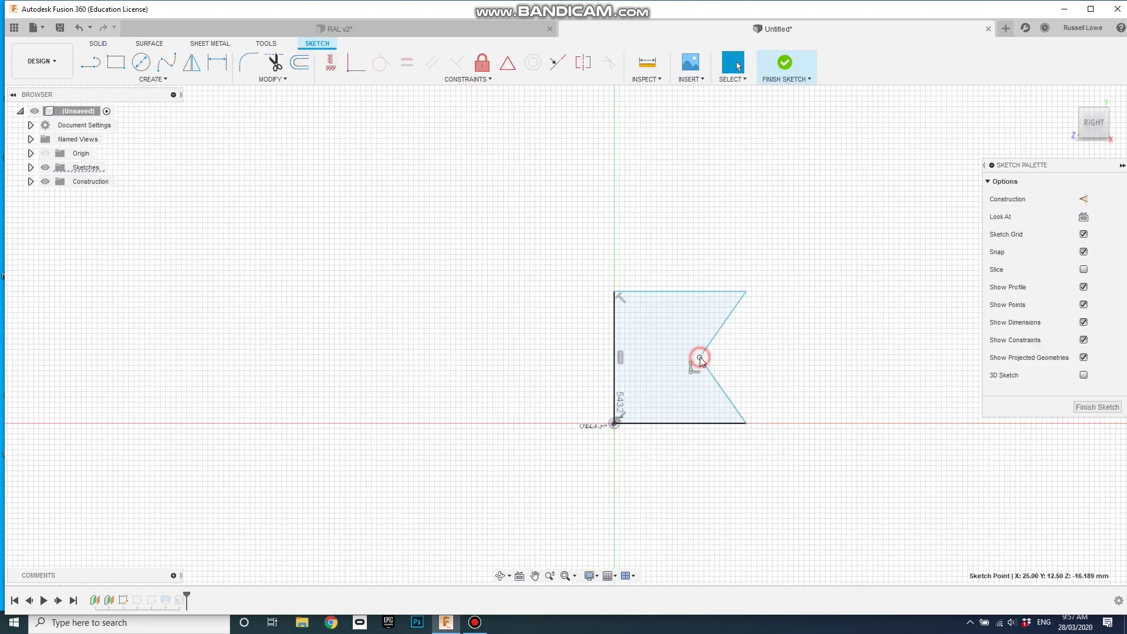
drag(700, 357, 727, 358)
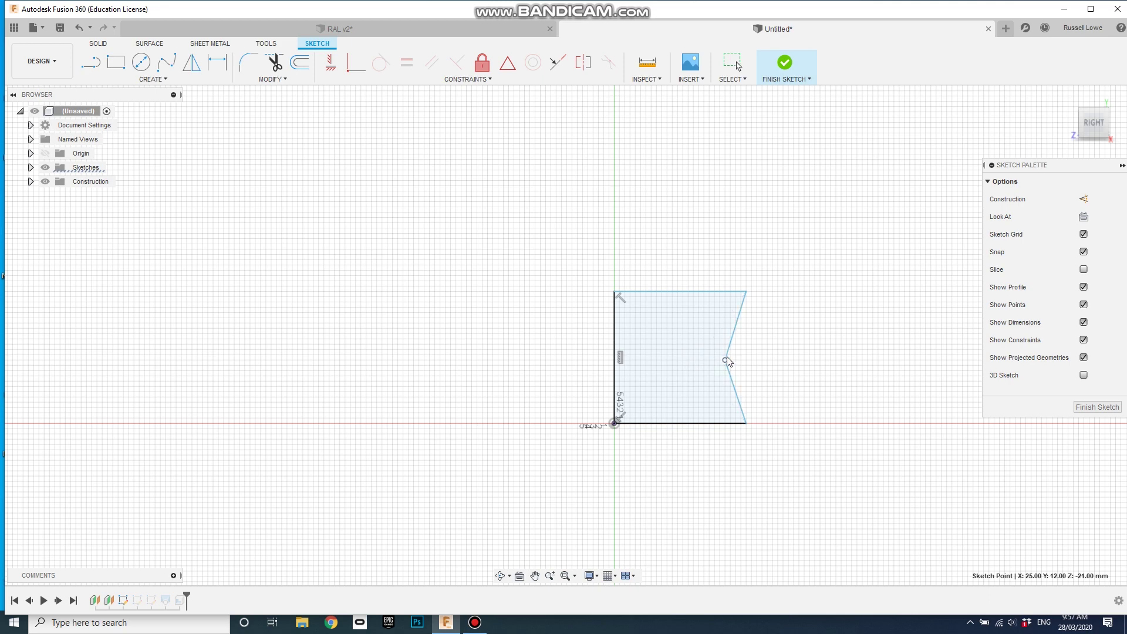
scroll(731, 360, down, 1)
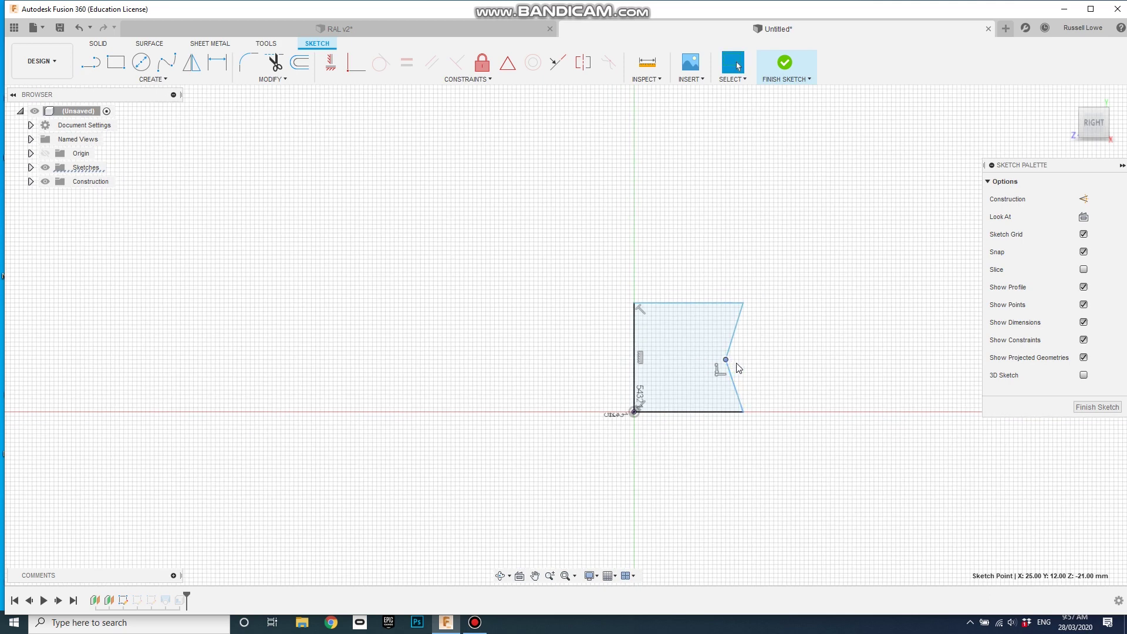
key(Escape)
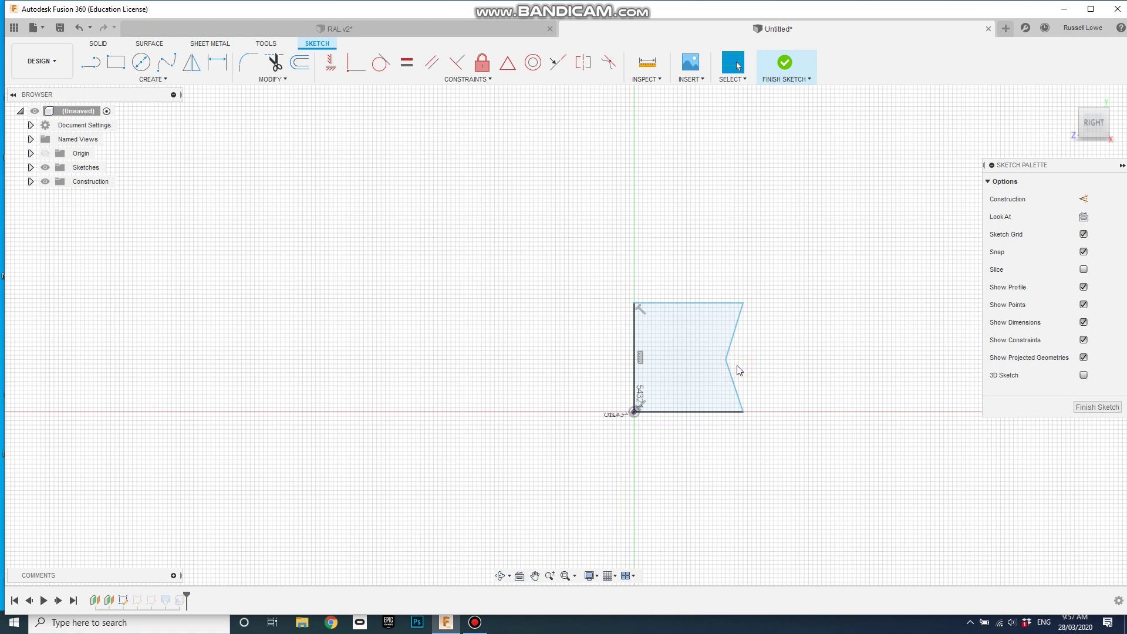
scroll(738, 369, up, 8)
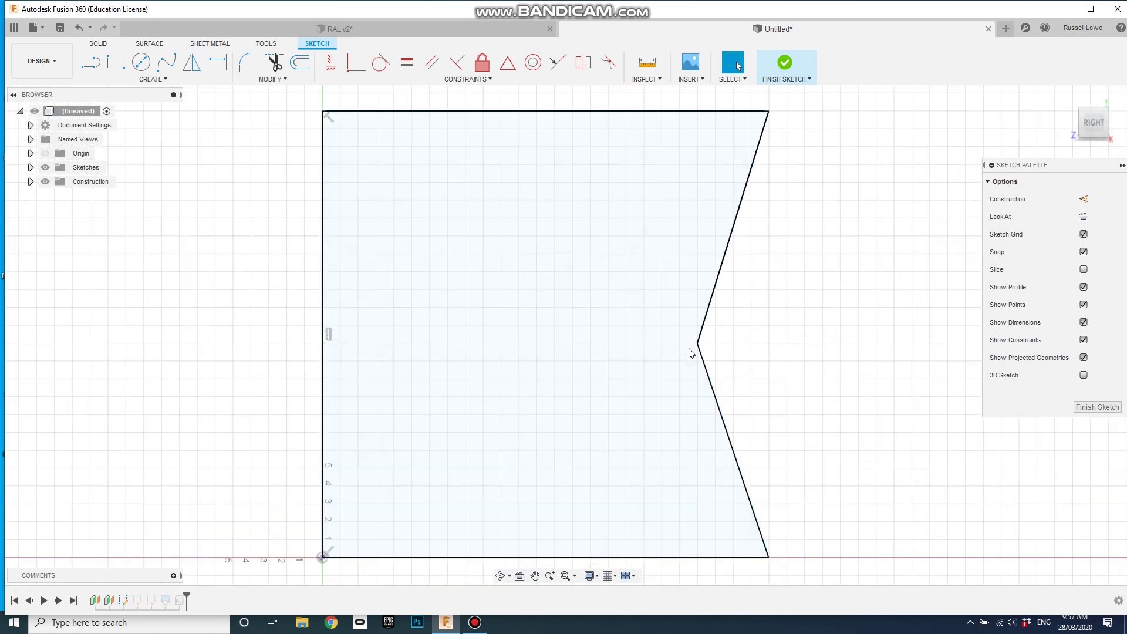
drag(697, 345, 718, 334)
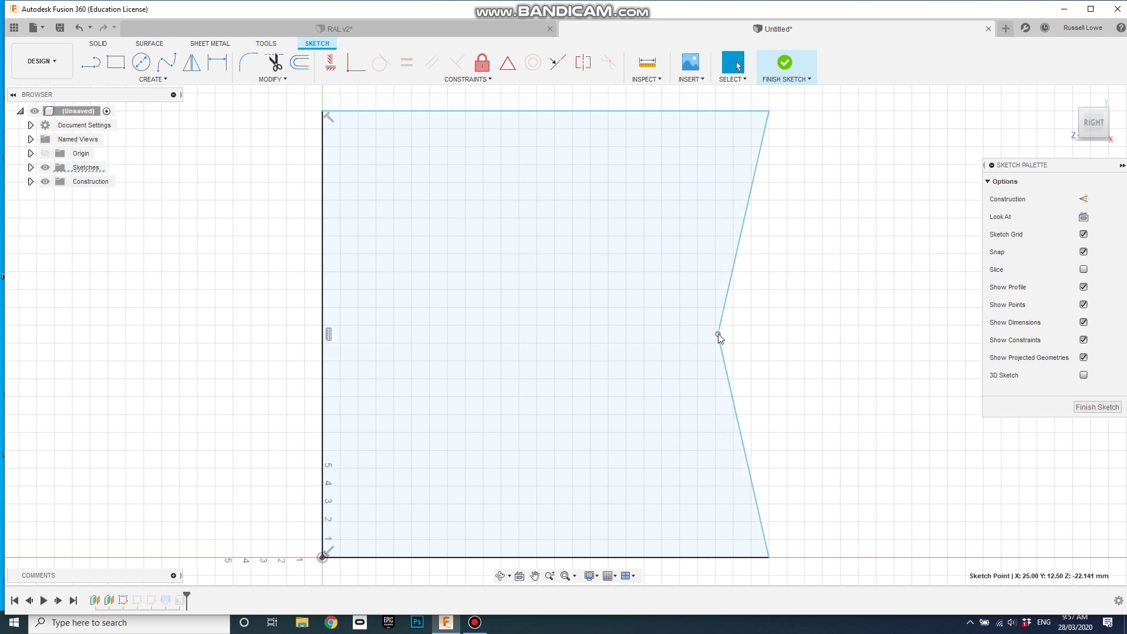
click(785, 61)
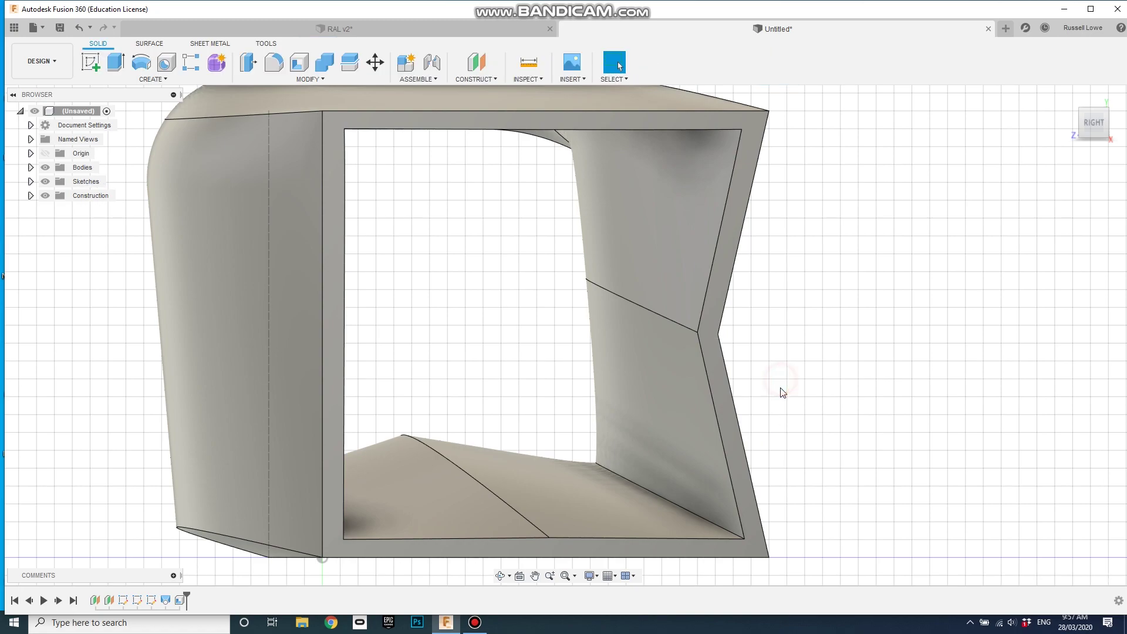
Edit the shell feature, set its inside thickness to 3 mm, apply it, and inspect the thicker walls.
scroll(787, 399, up, 3)
scroll(792, 415, down, 6)
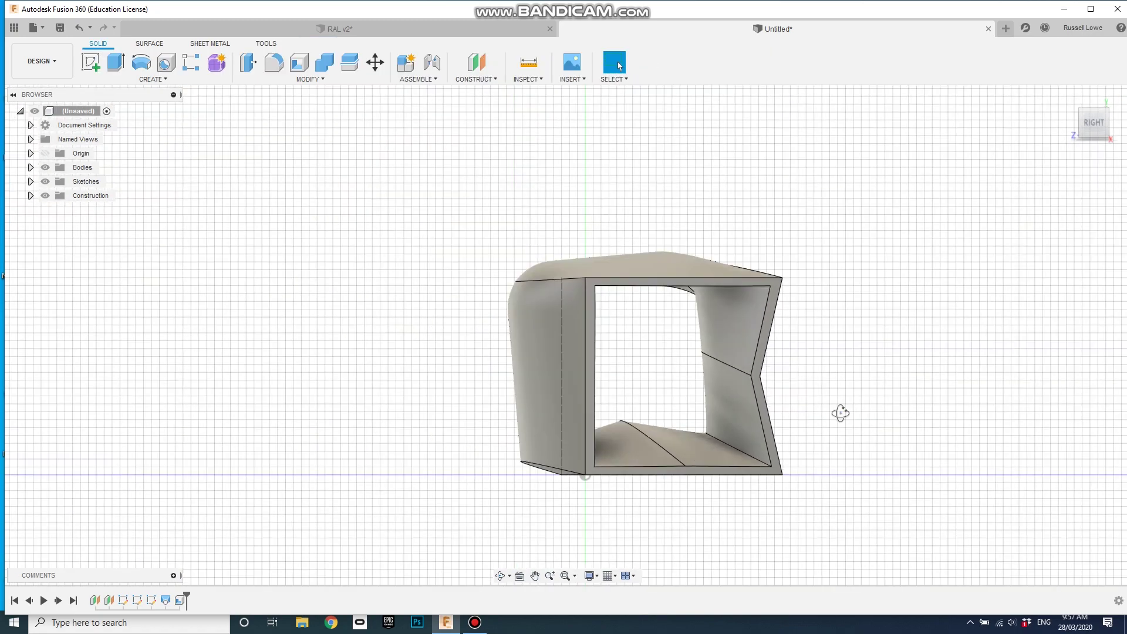
shift+middle_drag(840, 413, 157, 564)
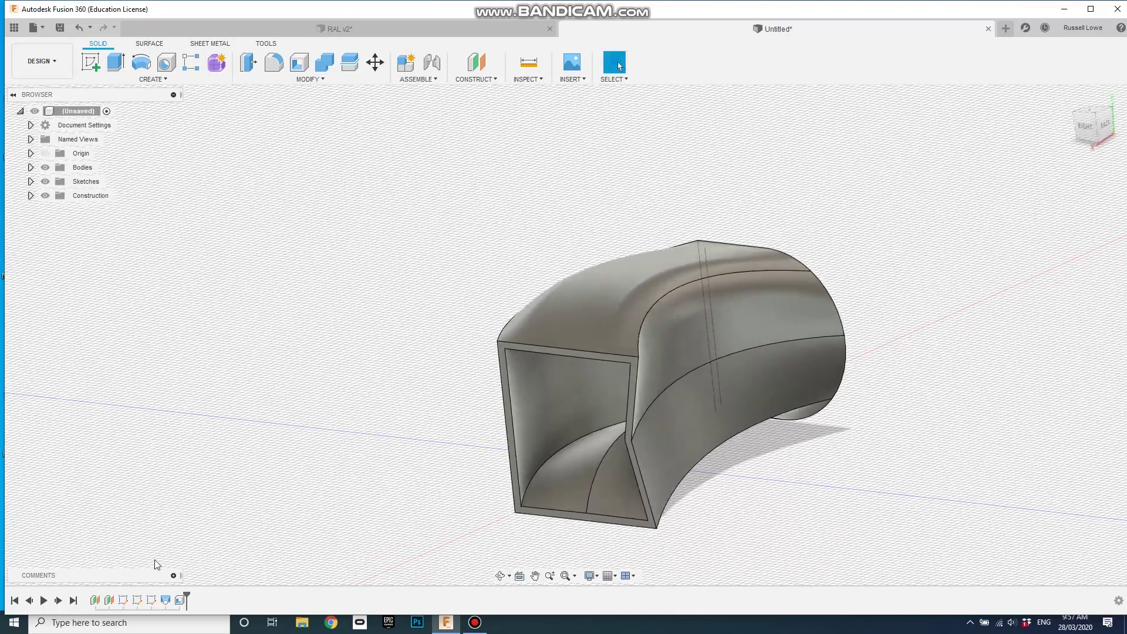
right_click(178, 605)
click(222, 496)
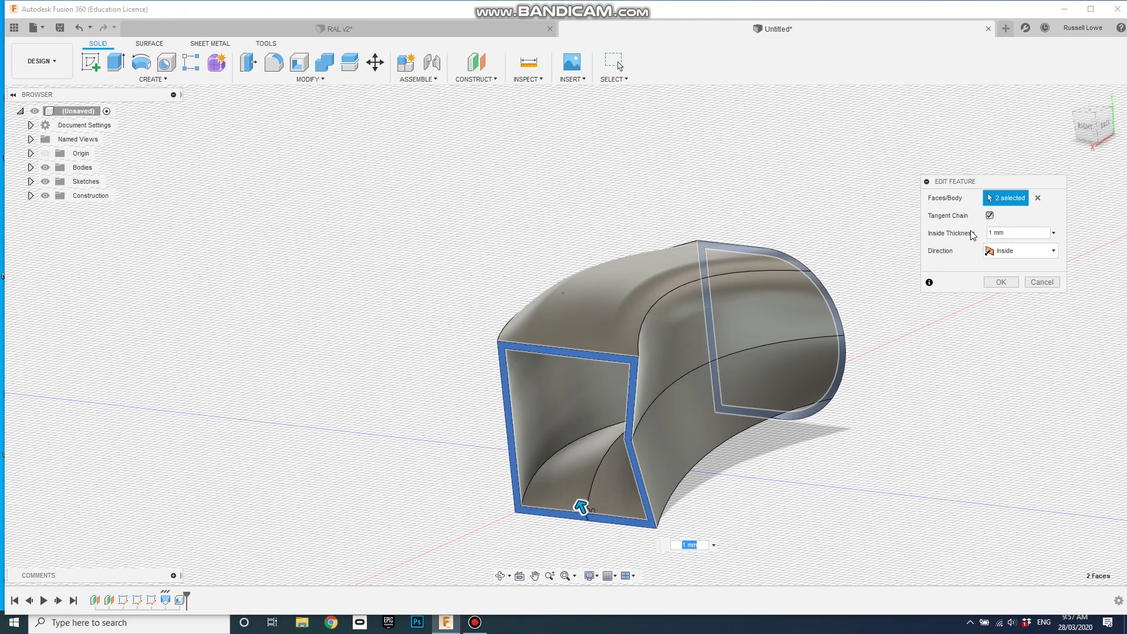
click(1054, 233)
click(1023, 242)
drag(995, 231, 988, 233)
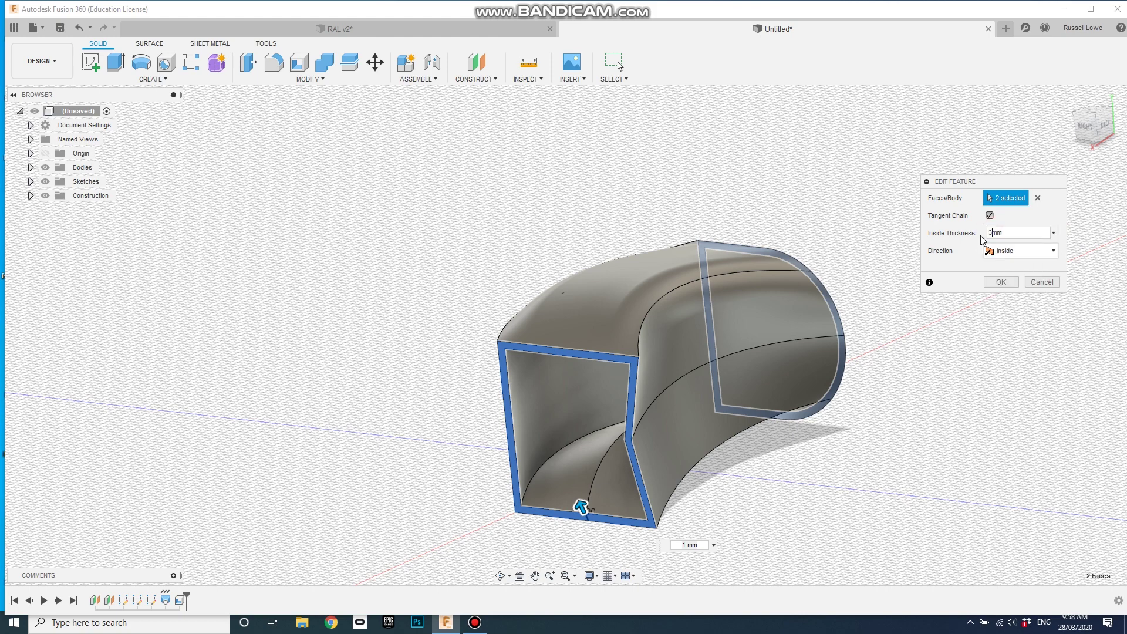
click(1009, 283)
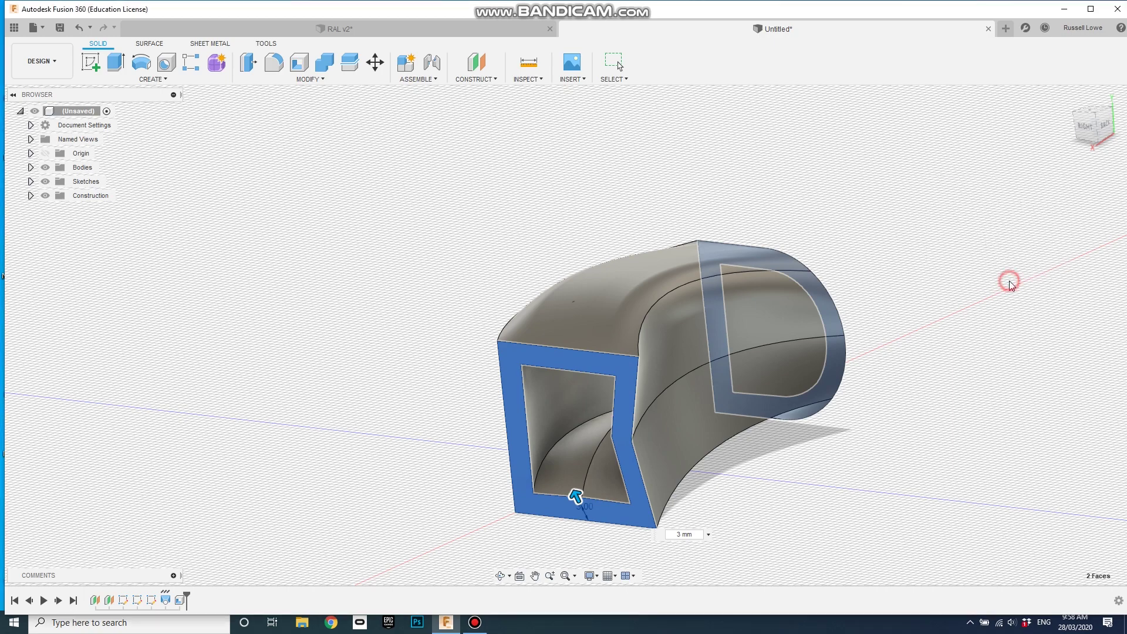
shift+middle_drag(713, 412, 783, 306)
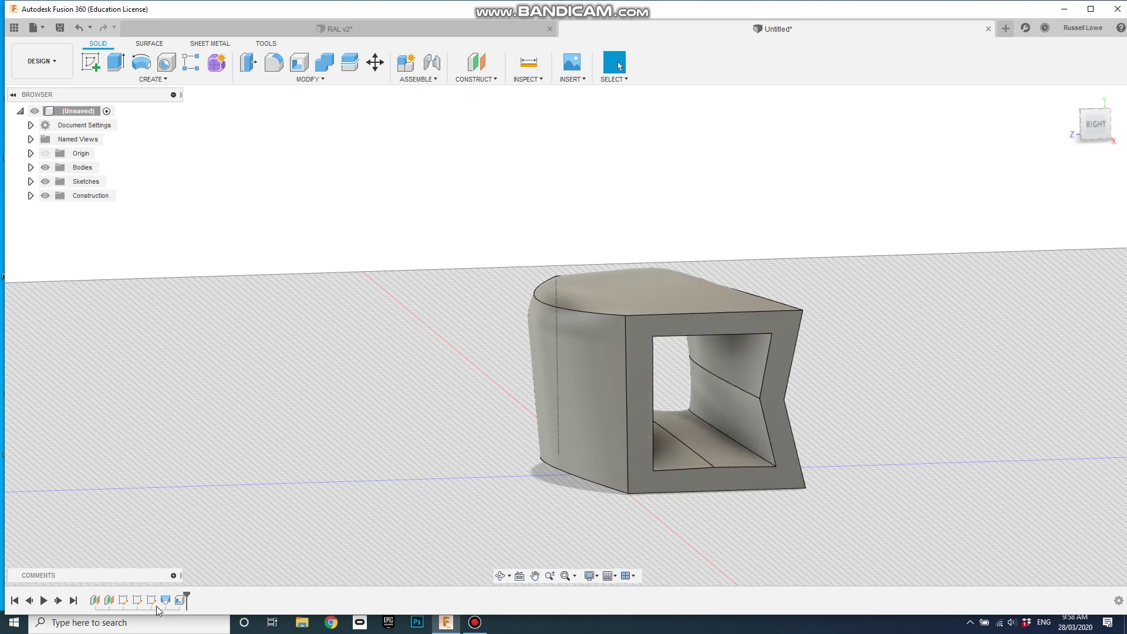
Edit the notched end profile's sketch and move its upper and lower outer corners inward together to narrow the profile.
click(124, 601)
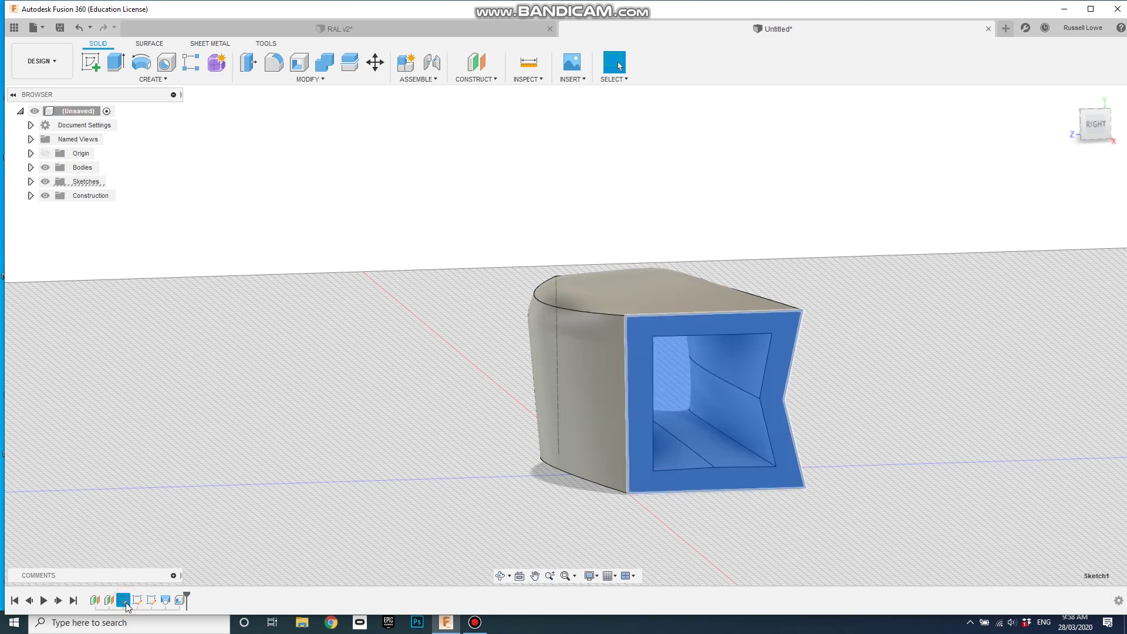
right_click(126, 604)
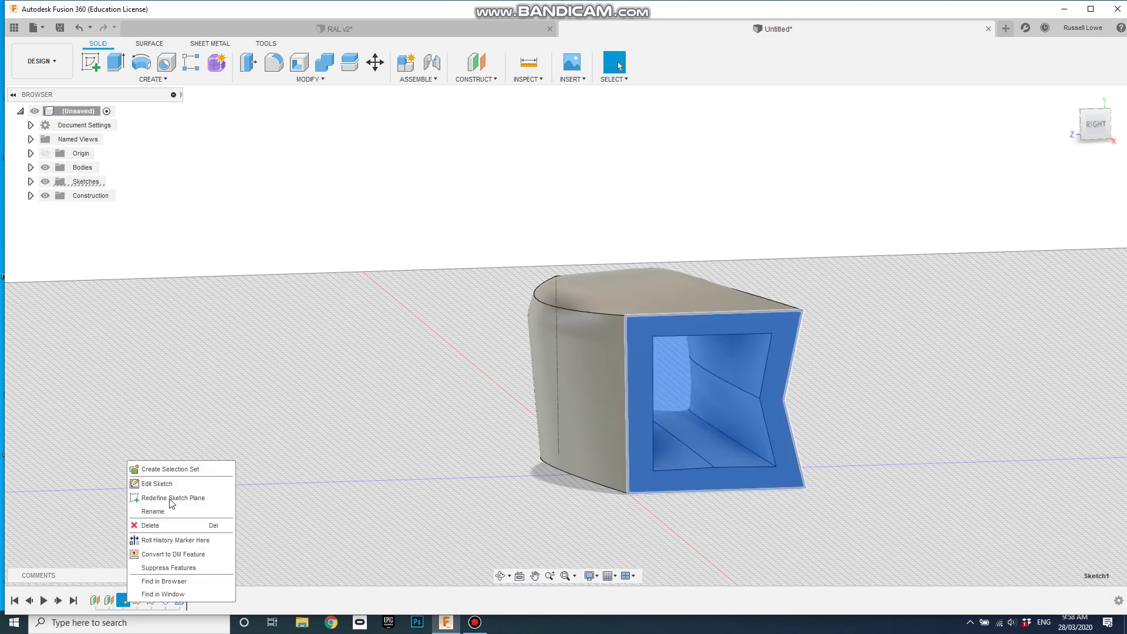
click(156, 483)
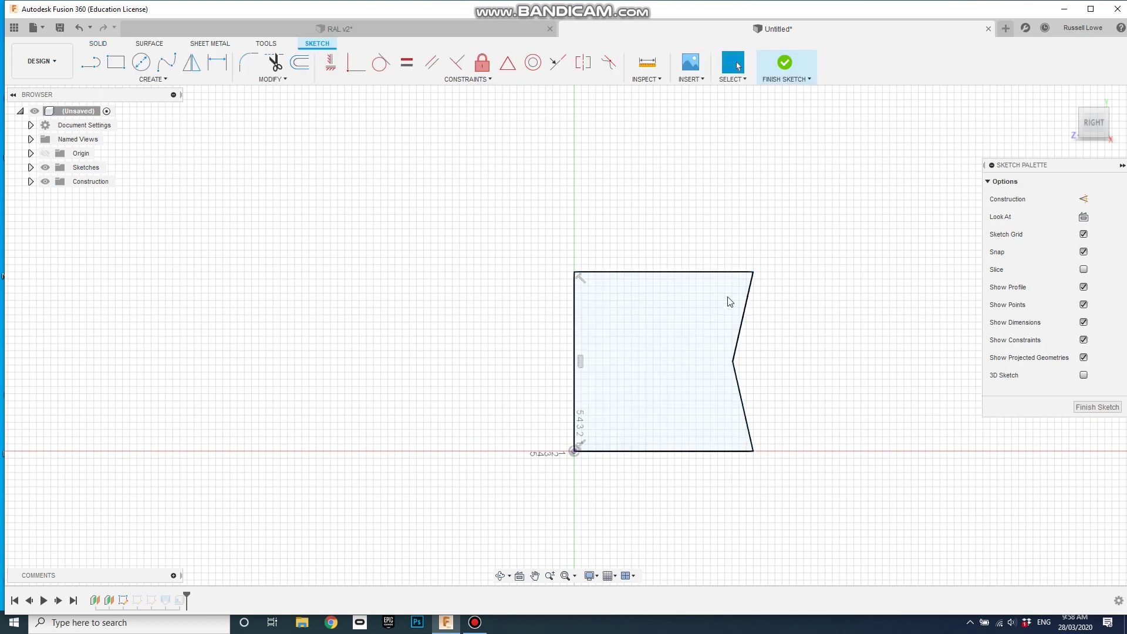
click(753, 272)
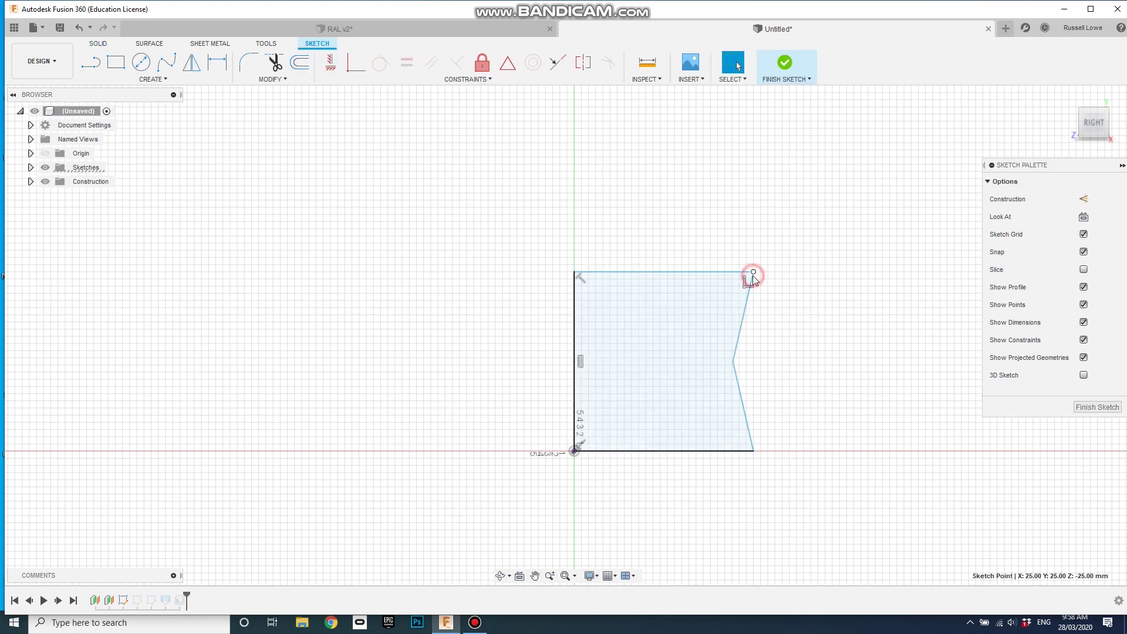
shift+click(755, 452)
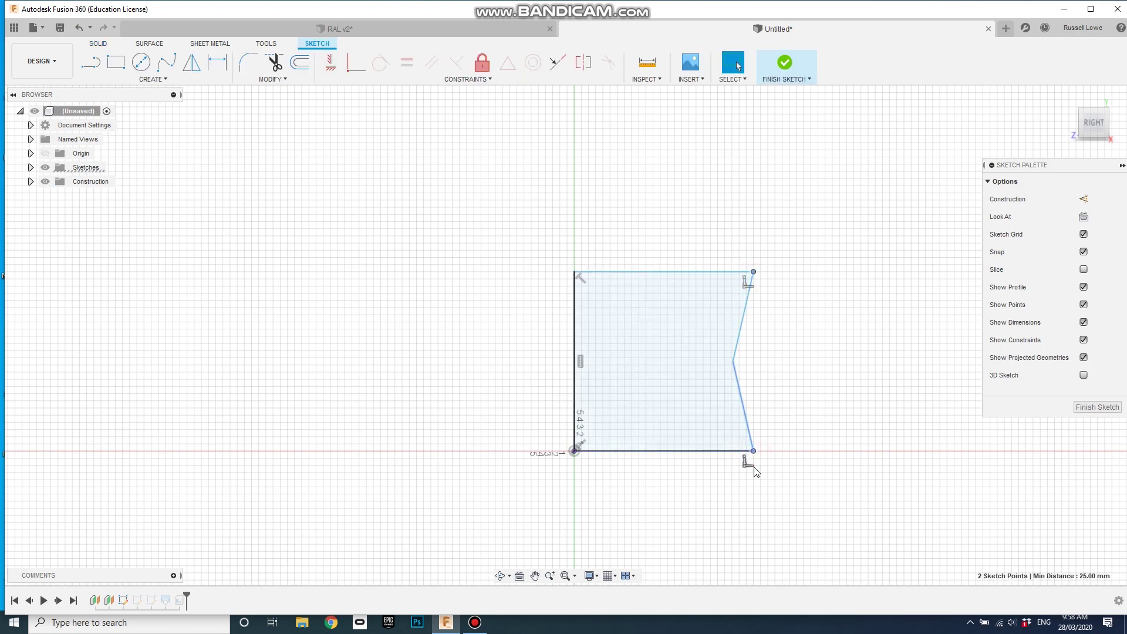
drag(755, 453, 704, 420)
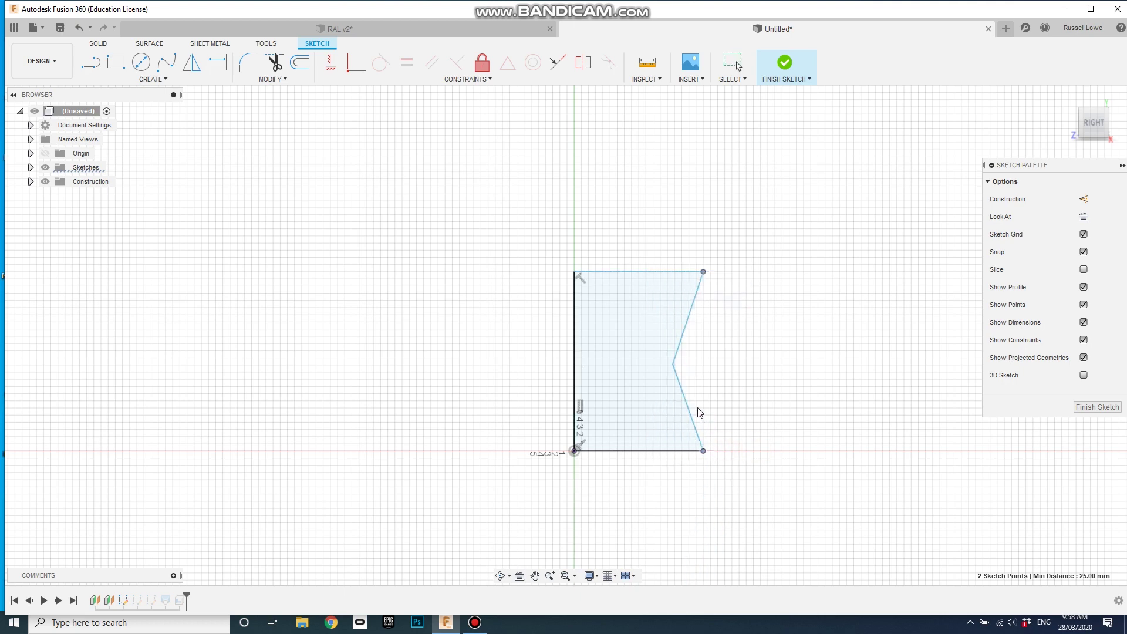
Undo a trial inward move of the notch vertex, move the upper outer corner to Y 25.00, Z -14.00 mm, and finish the sketch.
mouse_move(674, 365)
mouse_down()
mouse_move(646, 370)
mouse_move(668, 367)
mouse_up()
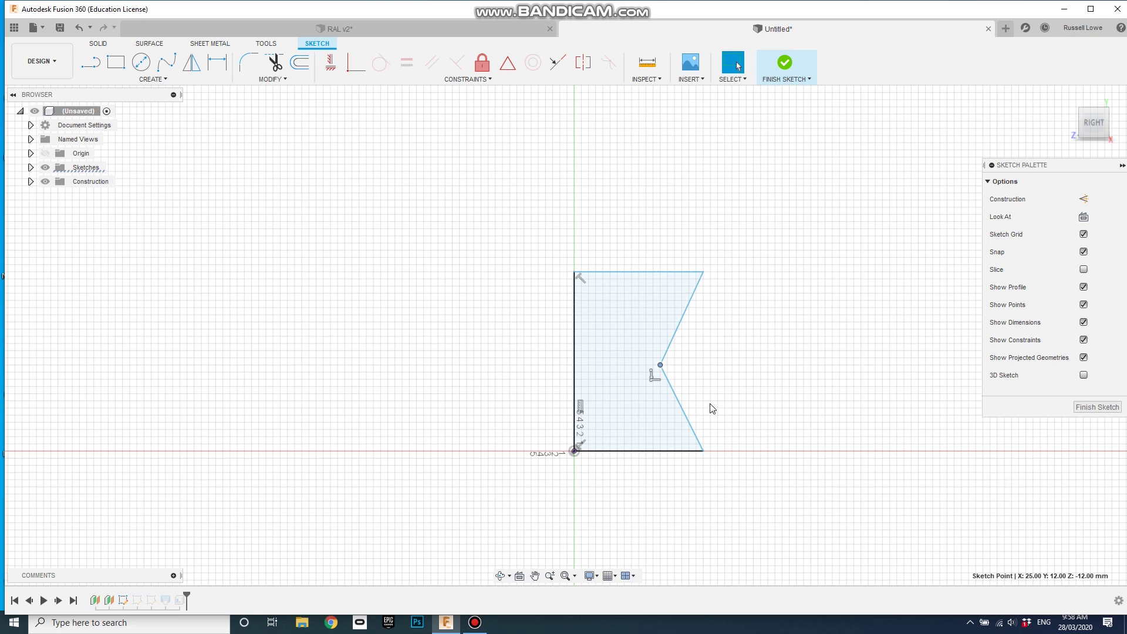
key(ctrl+z)
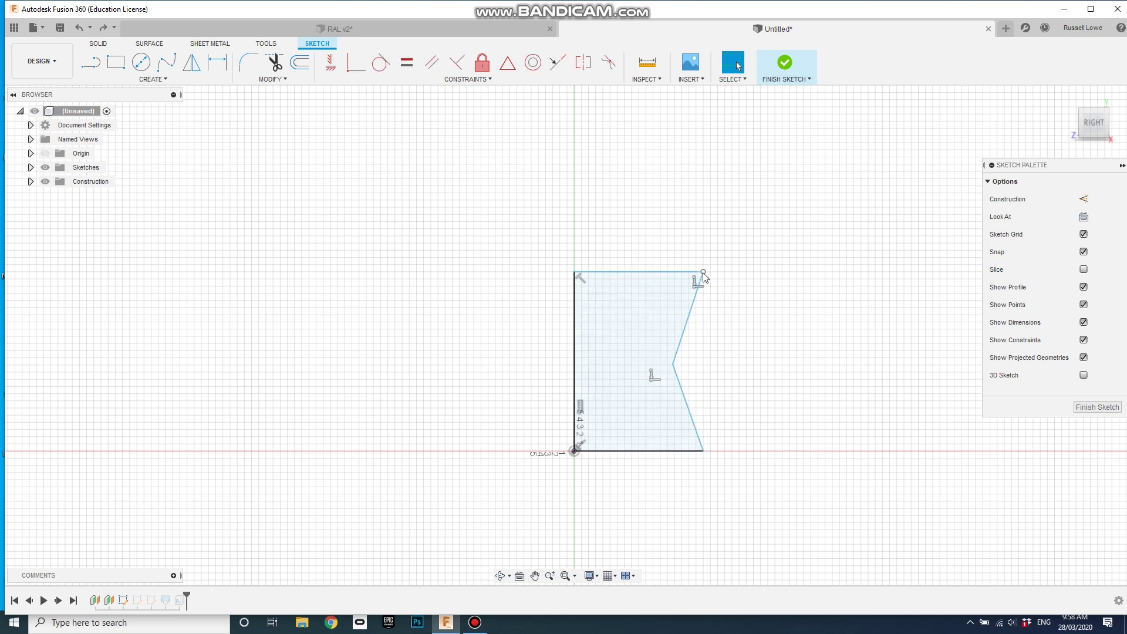
drag(703, 272, 676, 274)
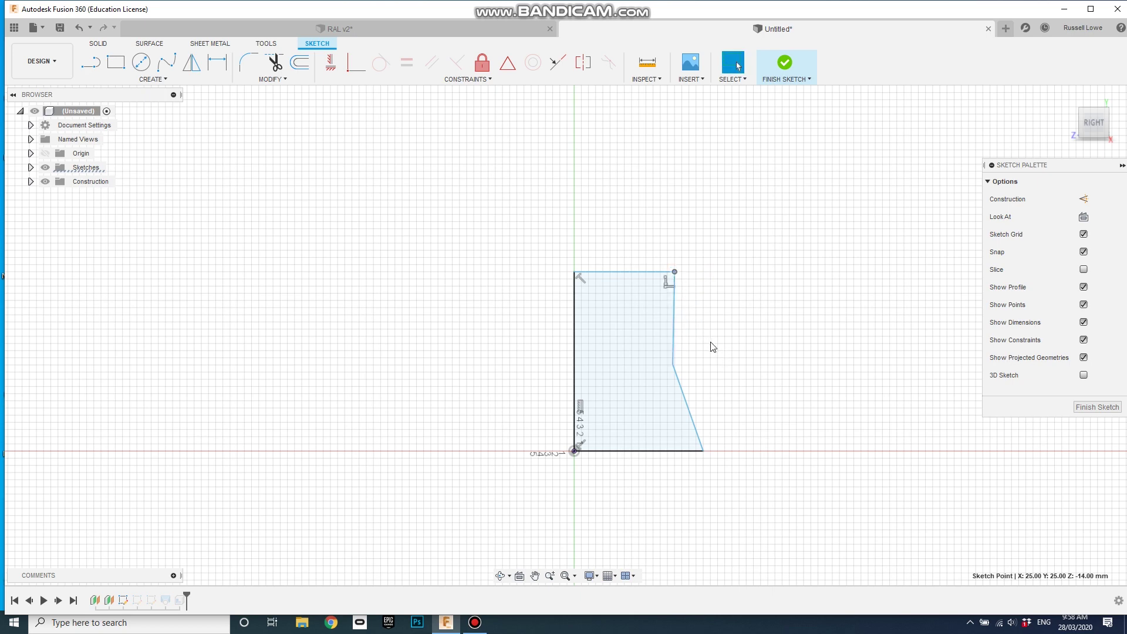
click(785, 63)
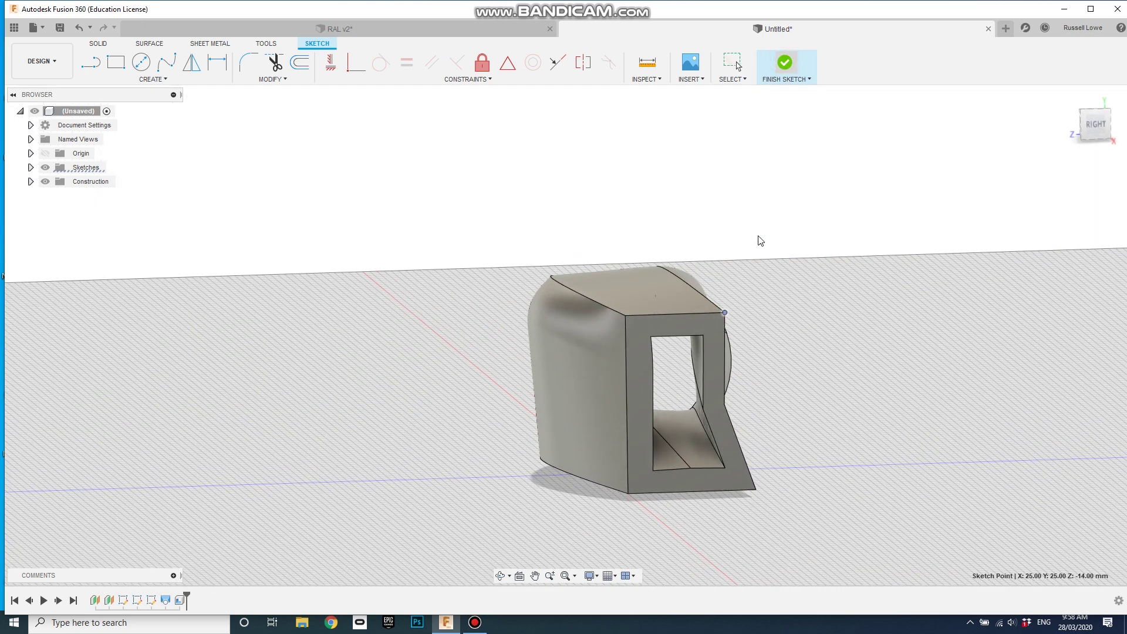
Edit the shell feature, set its inside thickness to 1.5 mm, apply it, and inspect the hollow body from several sides.
mouse_move(829, 413)
shift+middle_down()
mouse_move(731, 418)
mouse_move(825, 415)
shift+middle_up()
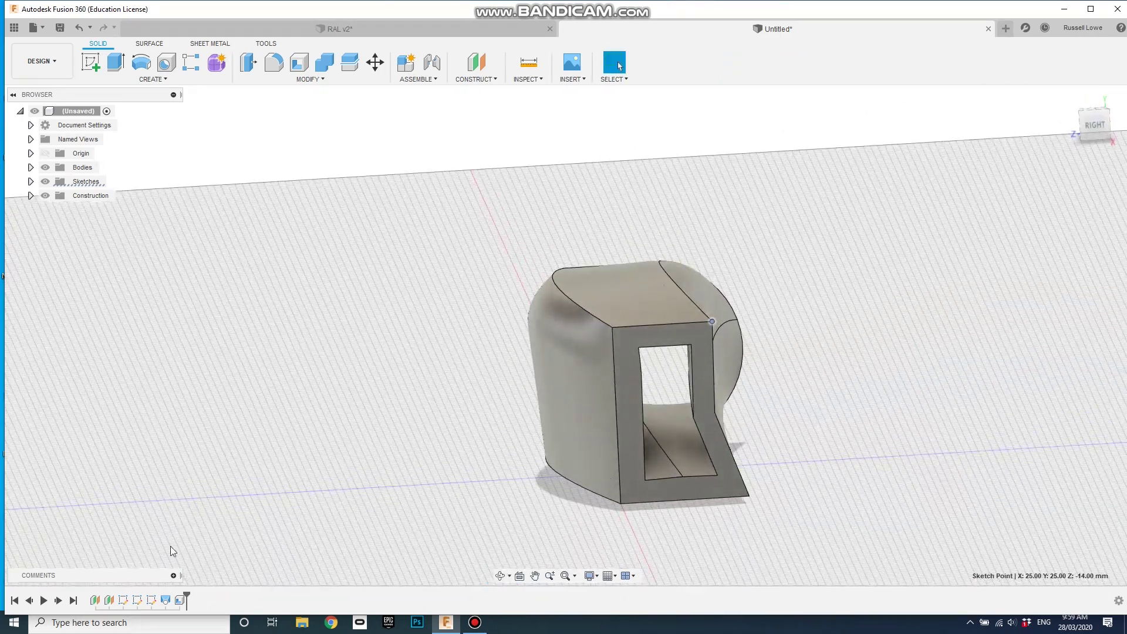
right_click(180, 600)
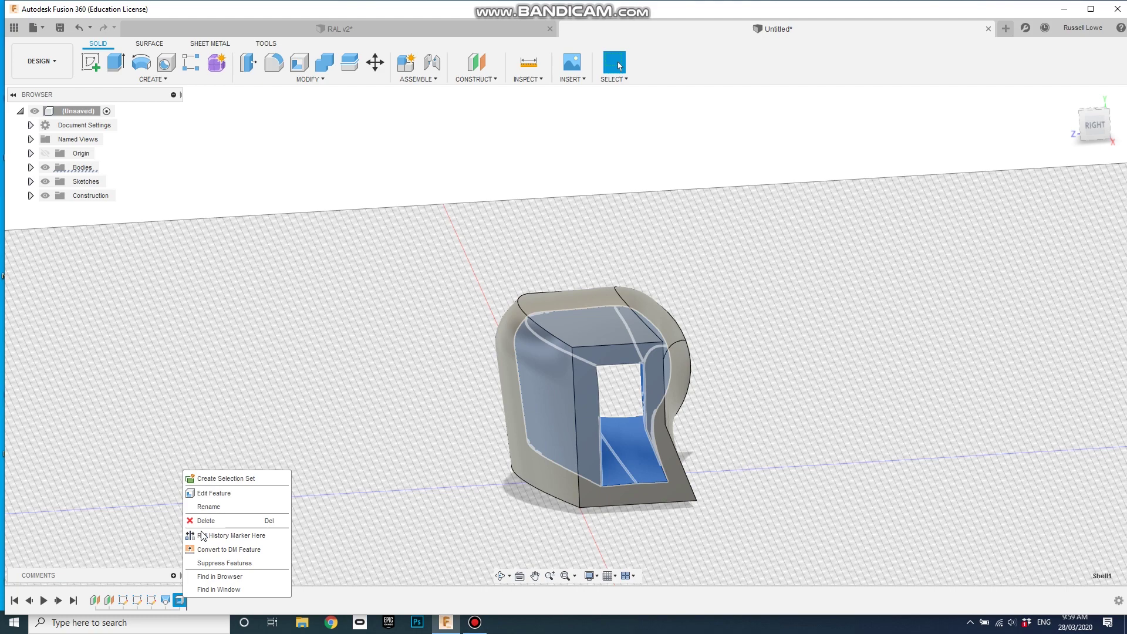
click(221, 493)
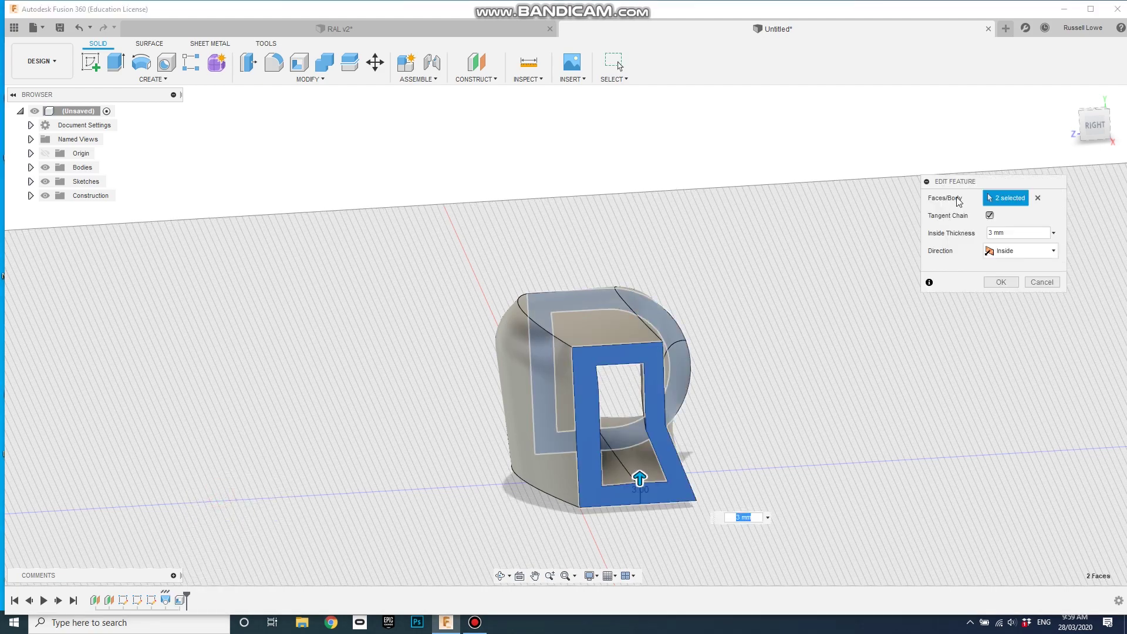
double_click(991, 232)
text(1.5)
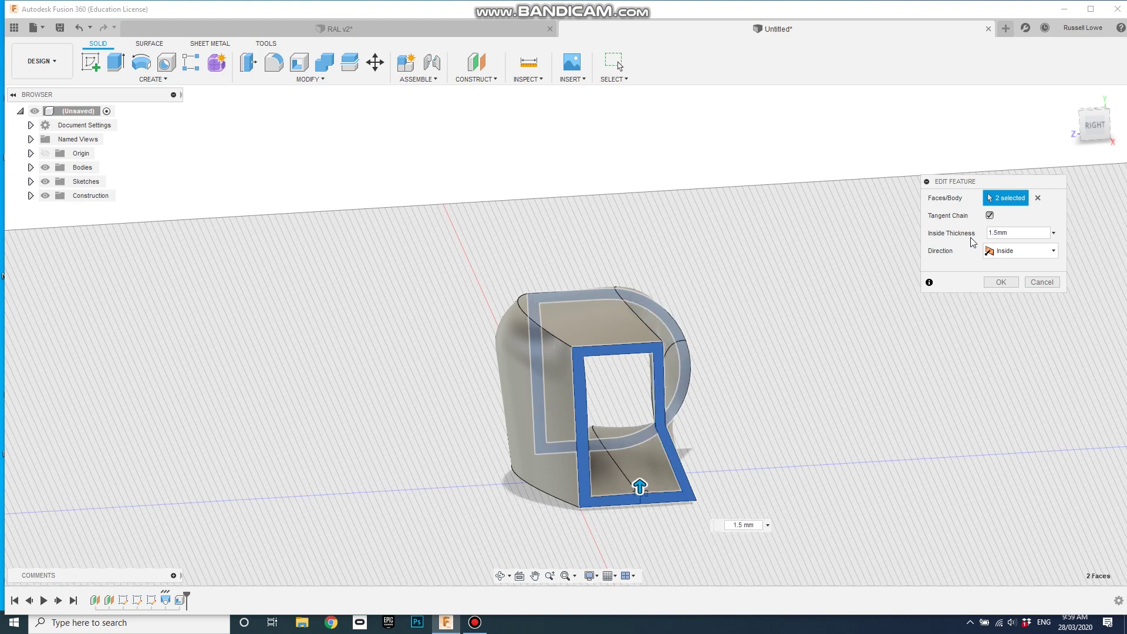
key(Return)
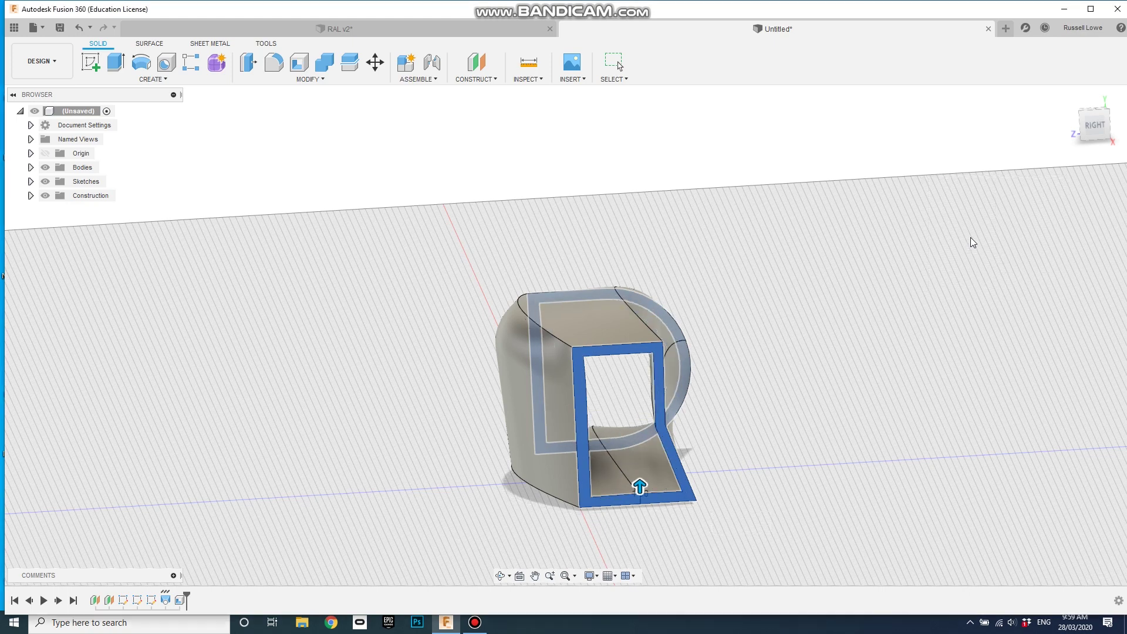
shift+middle_drag(765, 404, 704, 465)
key(Escape)
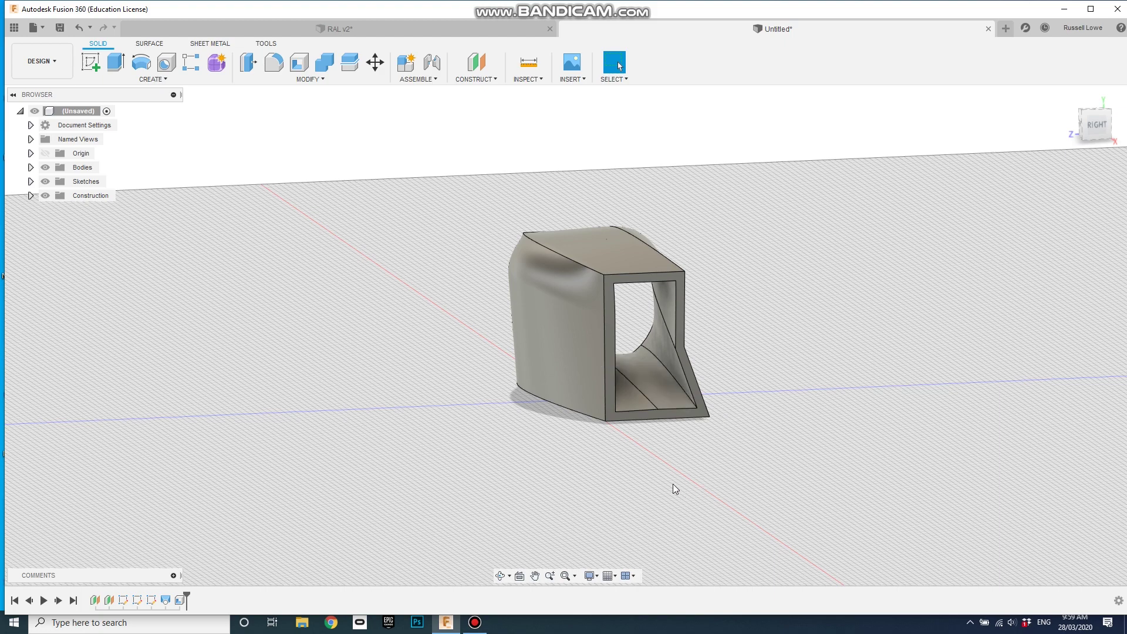
shift+middle_drag(626, 503, 687, 423)
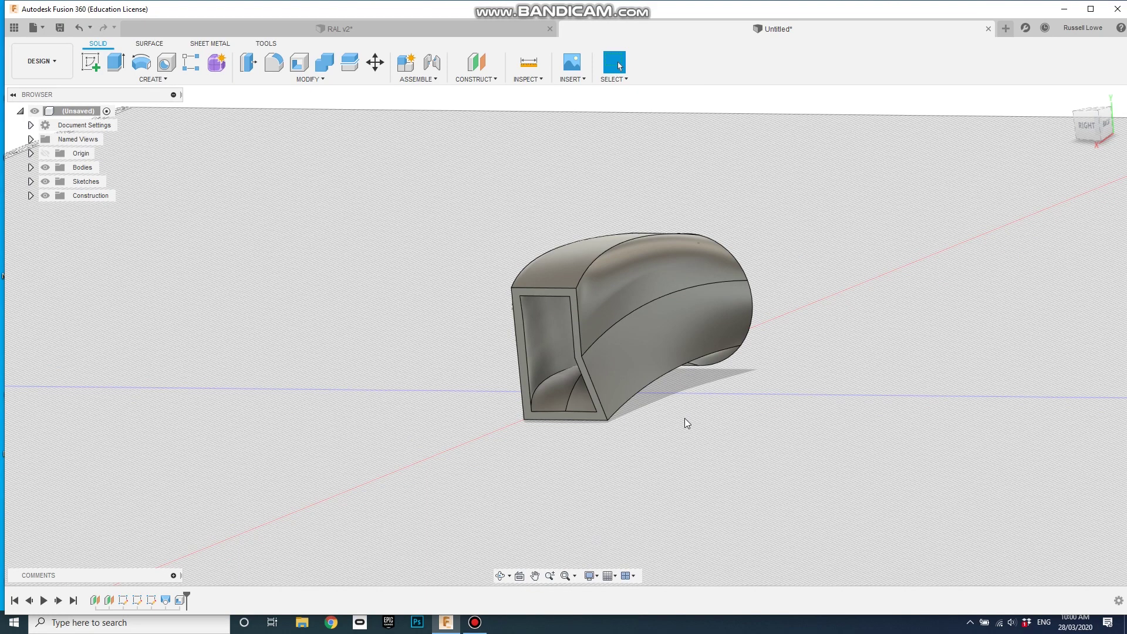